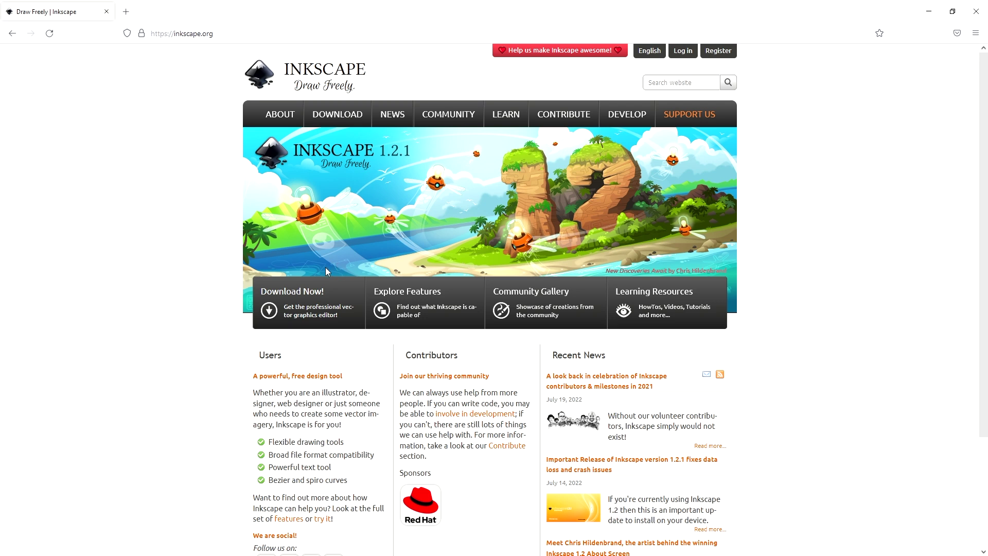
Open the current version's download page on the Inkscape website and look over its platform options and release notes.
left_click(325, 268)
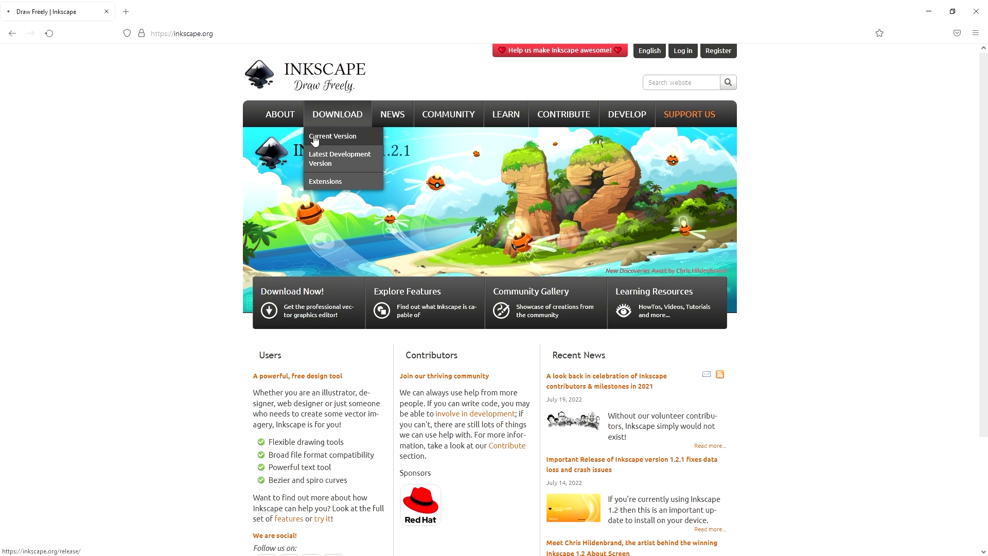
left_click(315, 138)
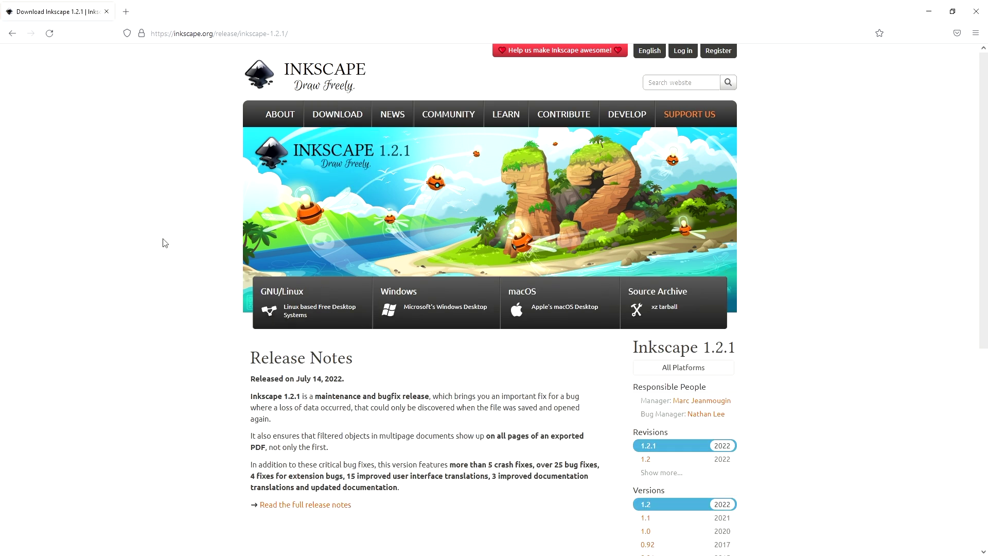
scroll(165, 243, "down", 2)
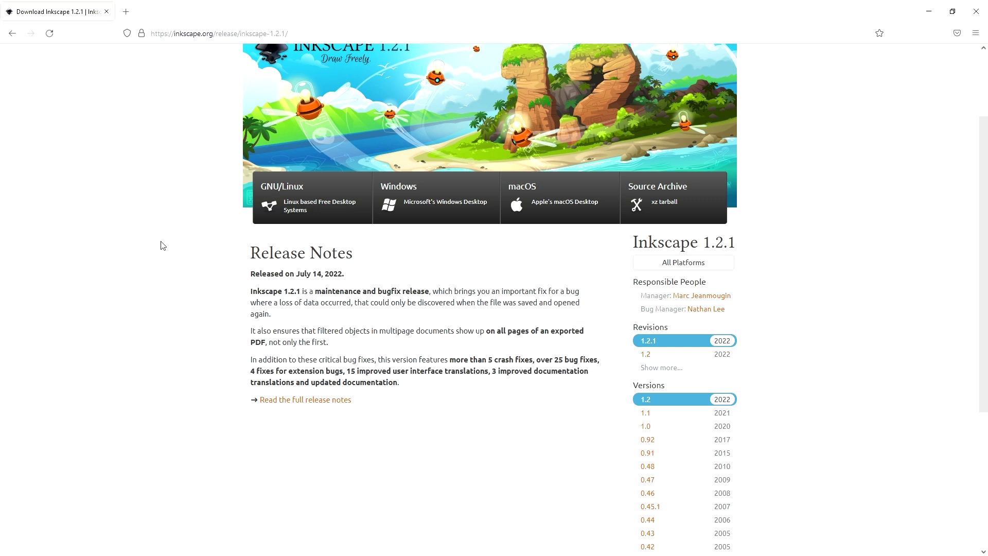
key("alt+Left")
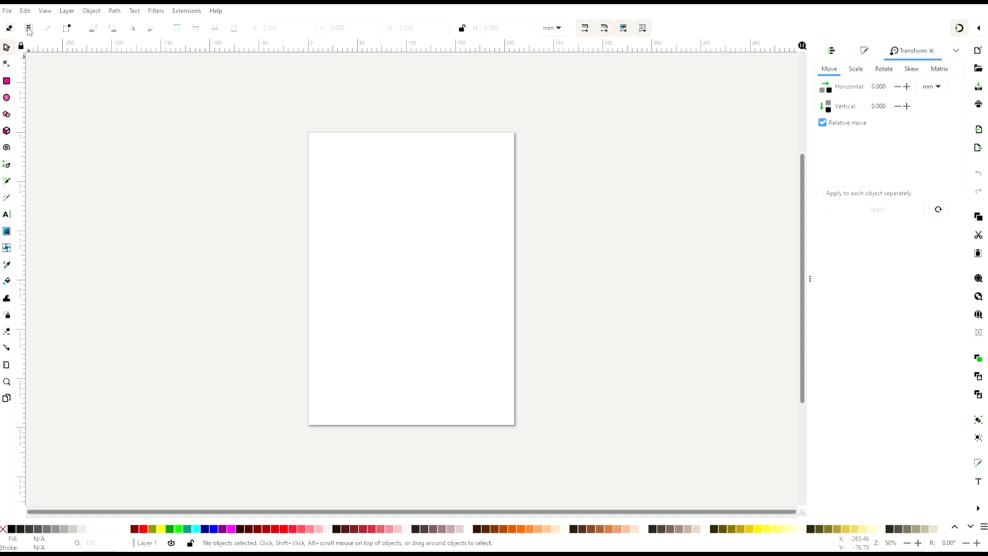
In Inkscape, set the document's page format to A0 in landscape orientation, keeping millimetres as the page unit.
left_click(8, 11)
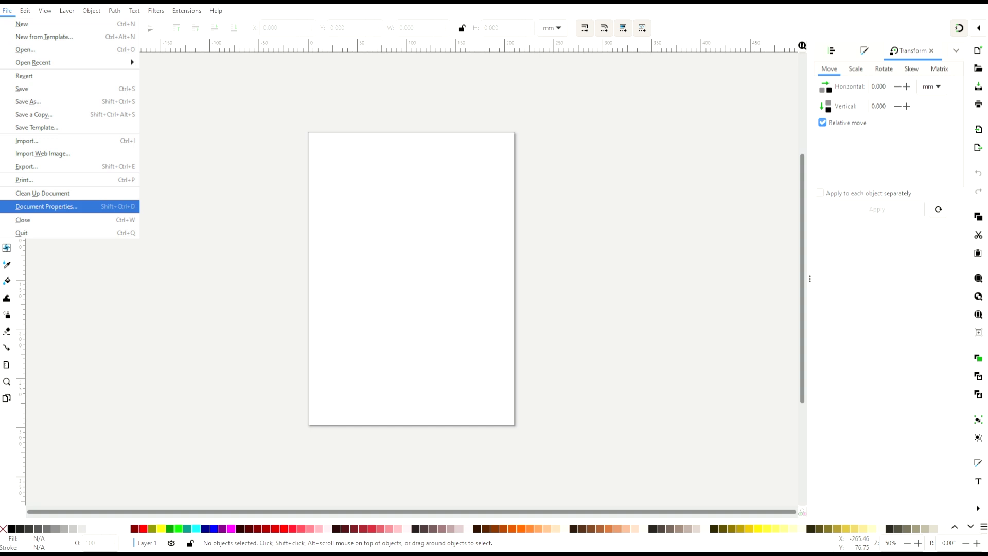
left_click(46, 207)
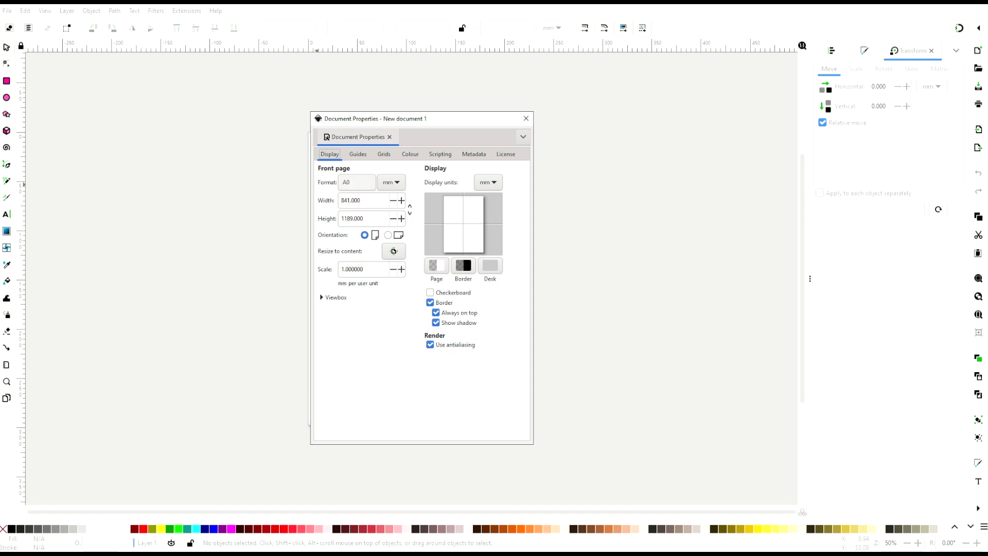
left_click(387, 234)
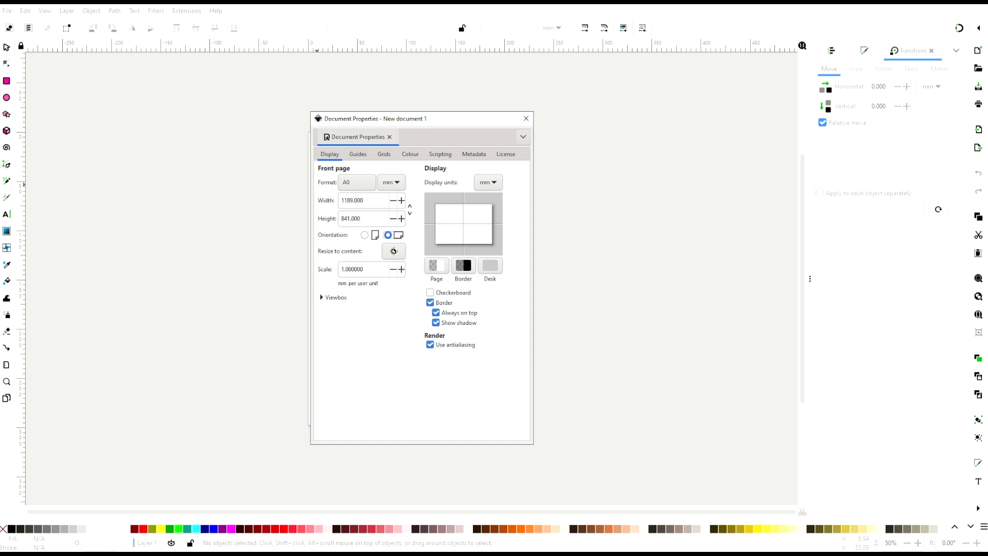
left_click(391, 182)
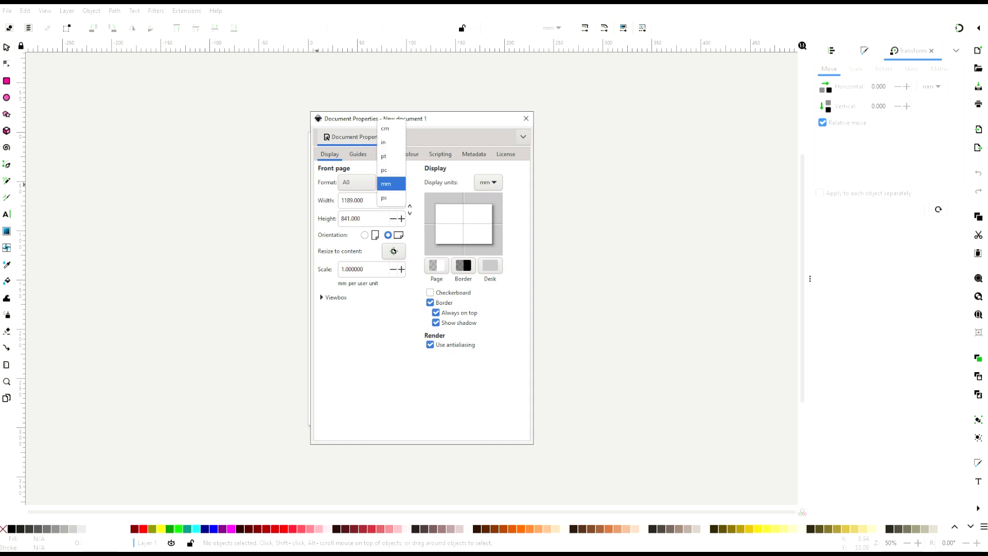
left_click(412, 84)
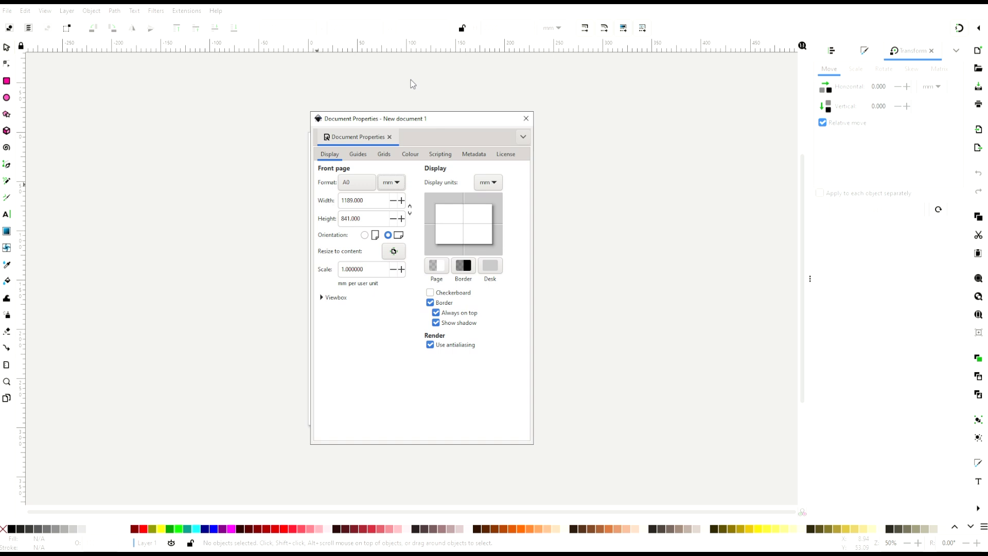
left_click(525, 119)
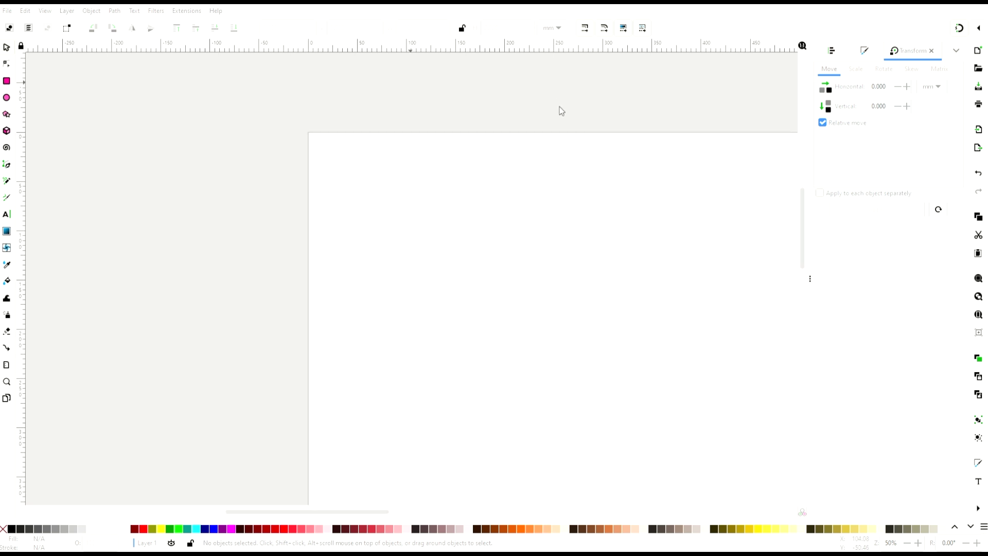
Draw a rectangle about 335 mm wide and 216 mm high on the page and make it ready for resizing.
left_click_drag(622, 358, 260, 237)
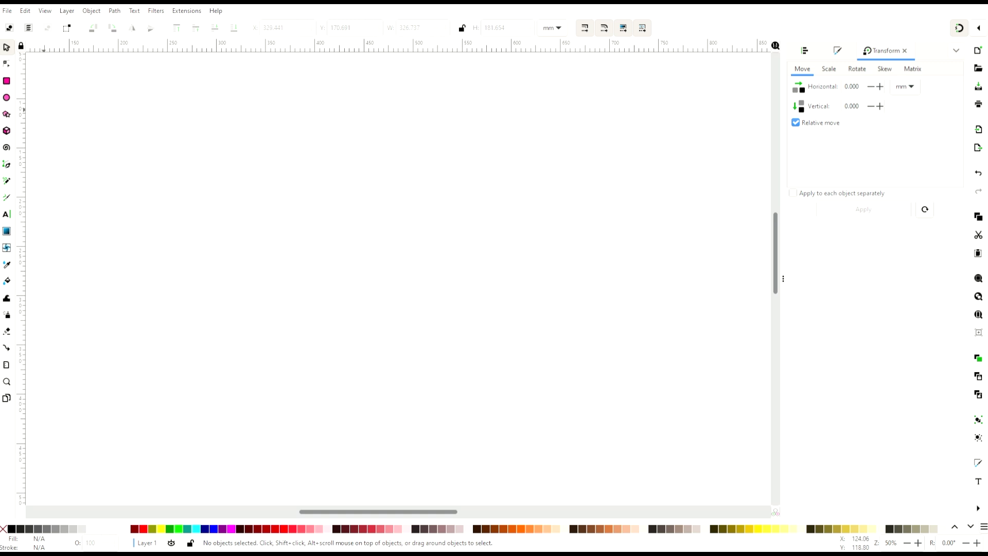
left_click(8, 85)
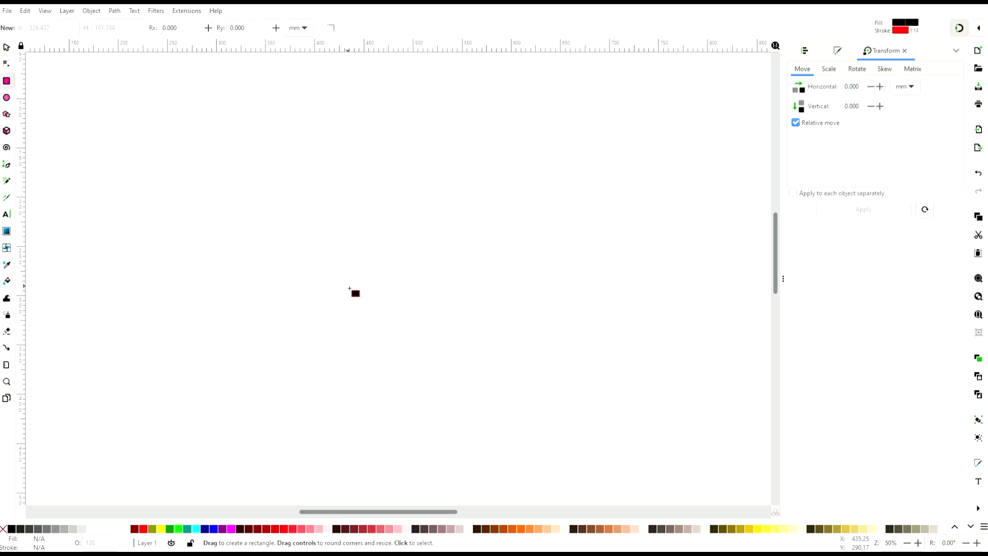
left_click_drag(189, 142, 526, 353)
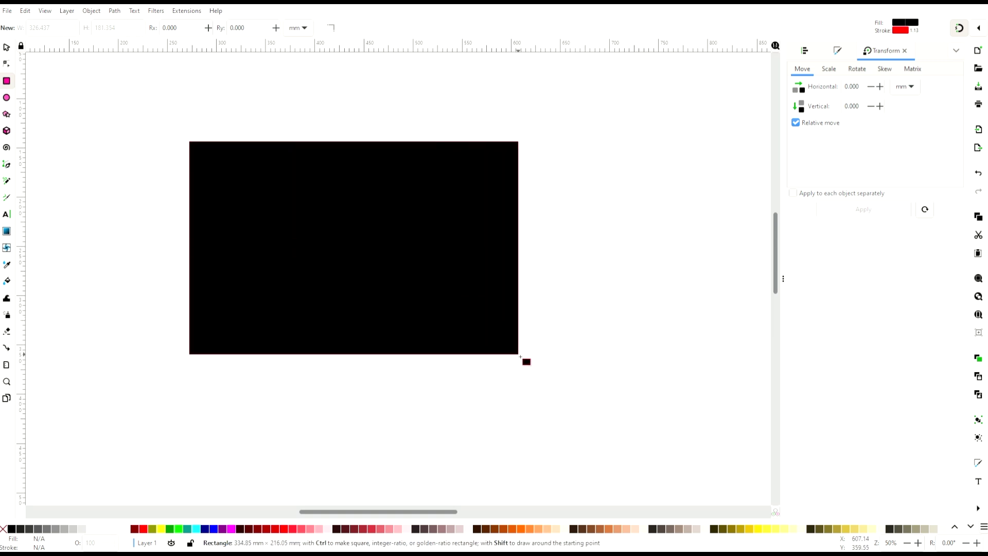
key("s")
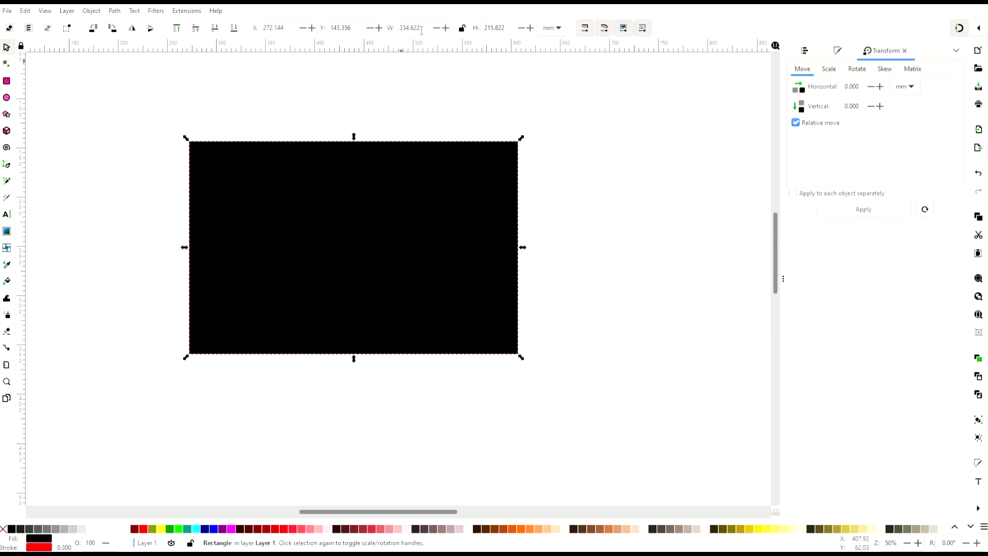
Set the rectangle's width to 100 mm and height to 80 mm, and move it to X about 428, Y about 206 mm.
left_click(409, 28)
type("100")
left_click(510, 29)
left_click_drag(509, 29, 485, 30)
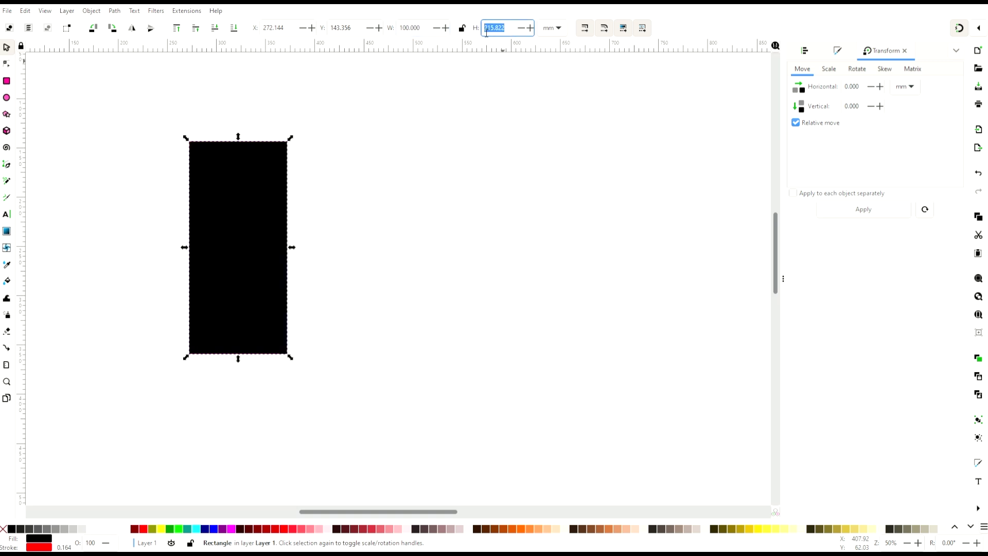
type("80")
key("Return")
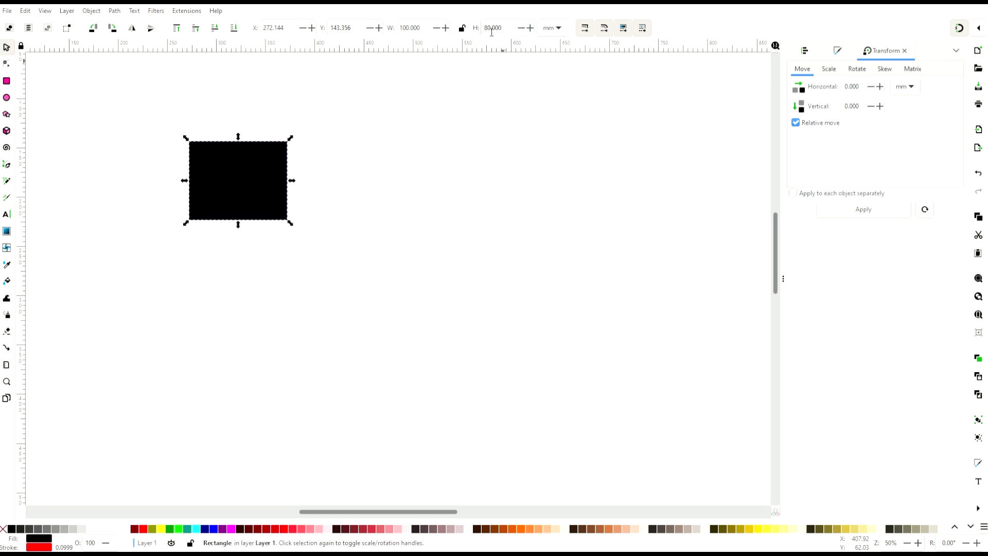
left_click(404, 170)
left_click_drag(282, 188, 418, 240)
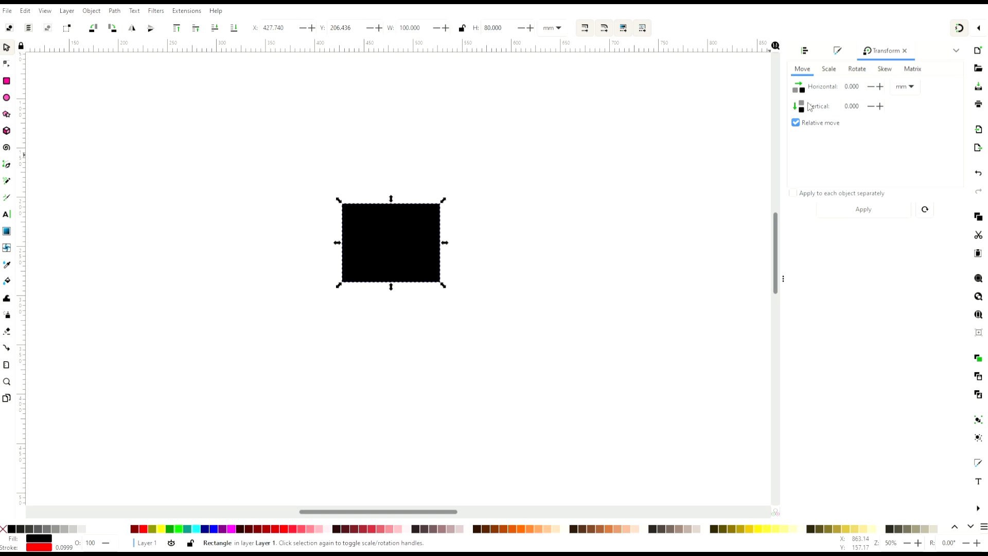
Remove the rectangle's fill and set its stroke width to 0.3 mm.
left_click(836, 51)
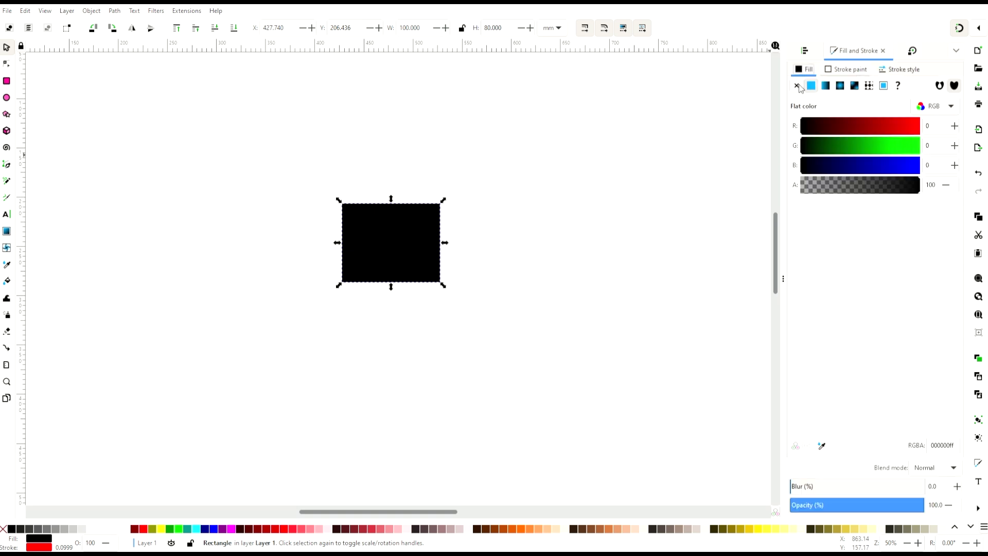
left_click(797, 86)
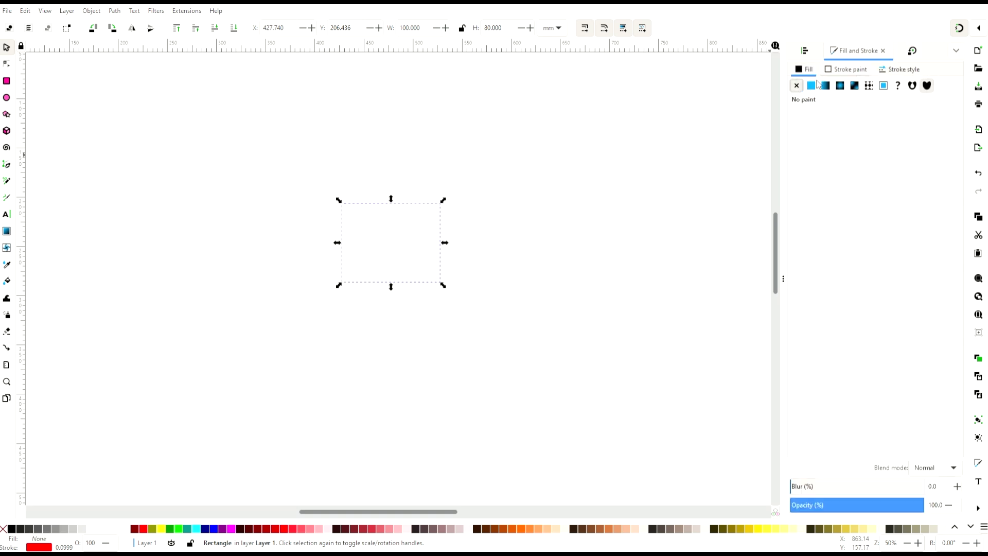
left_click(847, 68)
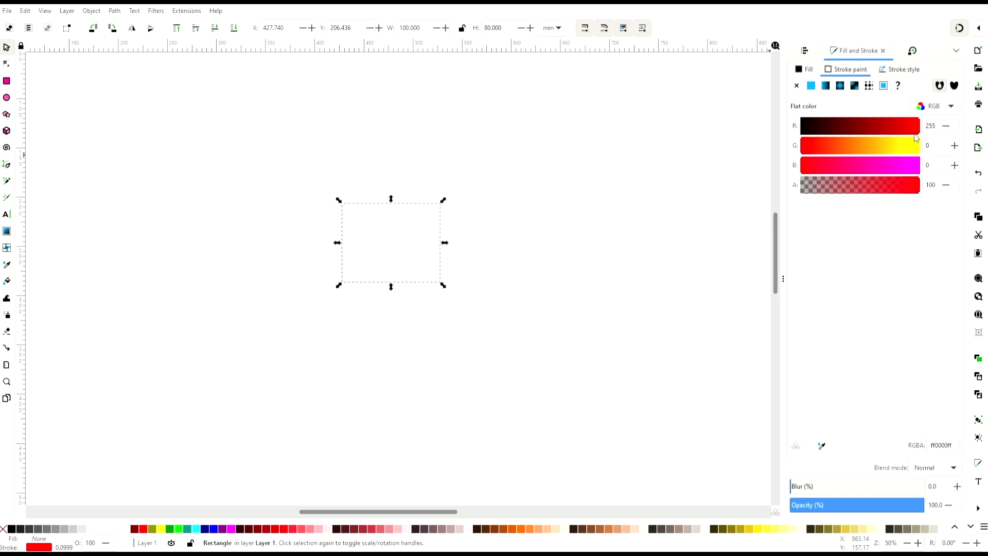
left_click(900, 69)
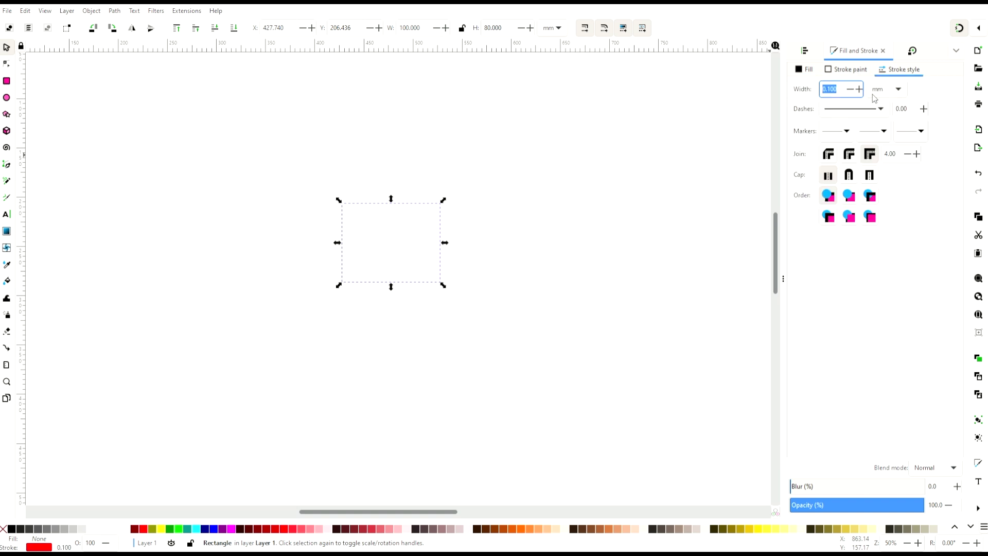
left_click(842, 90)
triple_click(843, 93)
type("0.3")
key("Return")
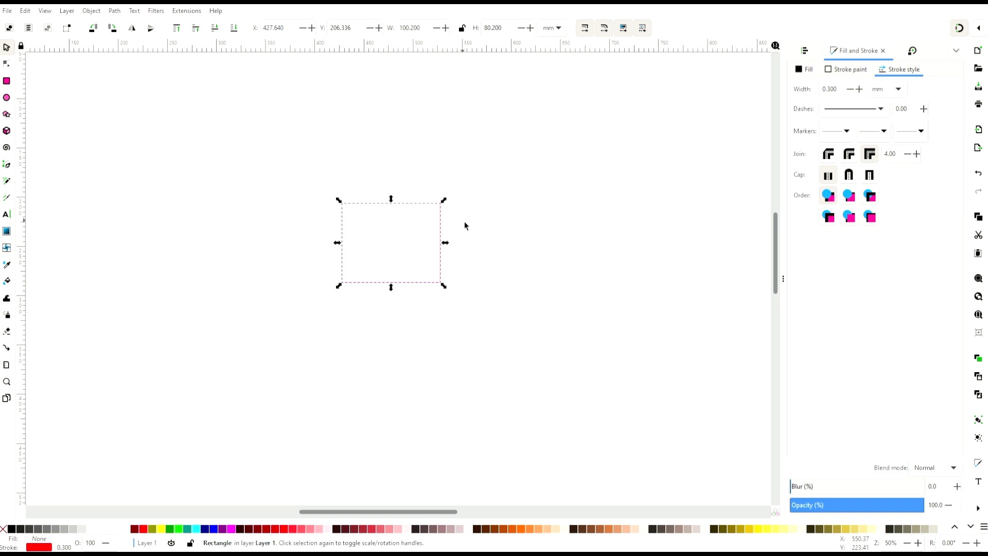
left_click(465, 226)
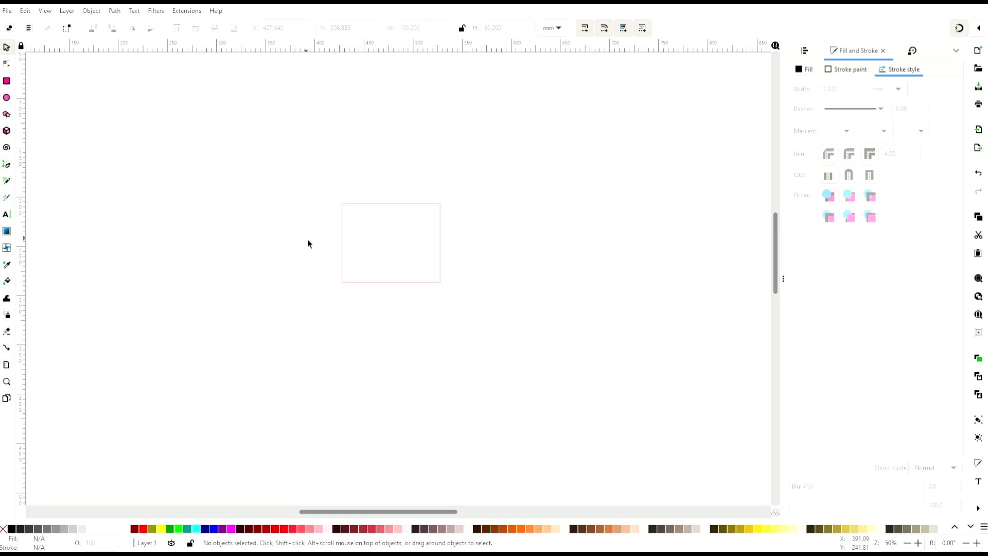
Duplicate the outlined rectangle and place the copy flush against the original's top edge, with the sides aligned.
scroll(308, 242, "up", 1)
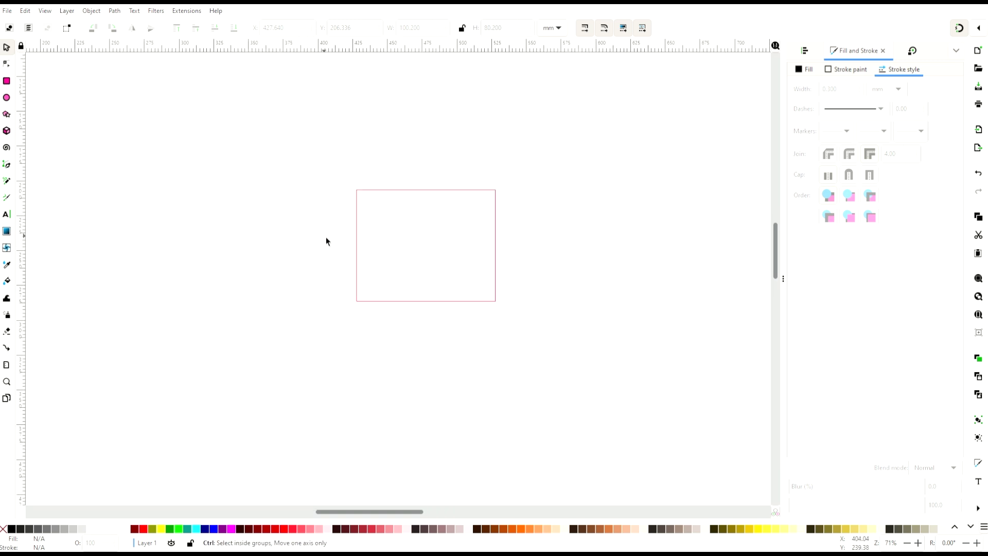
scroll(405, 240, "up", 2)
left_click_drag(406, 239, 380, 214)
left_click(371, 205)
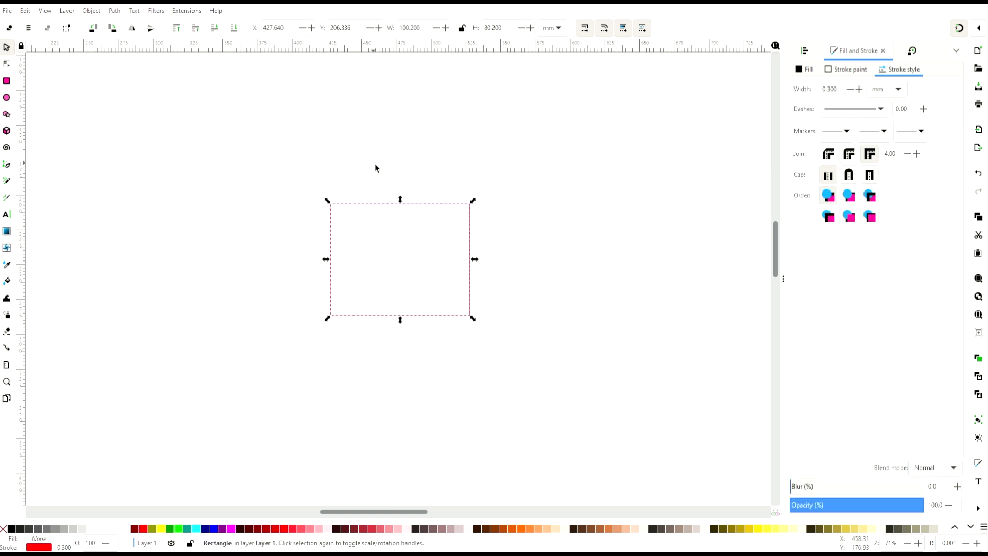
key("ctrl+v")
left_click_drag(320, 218, 347, 201)
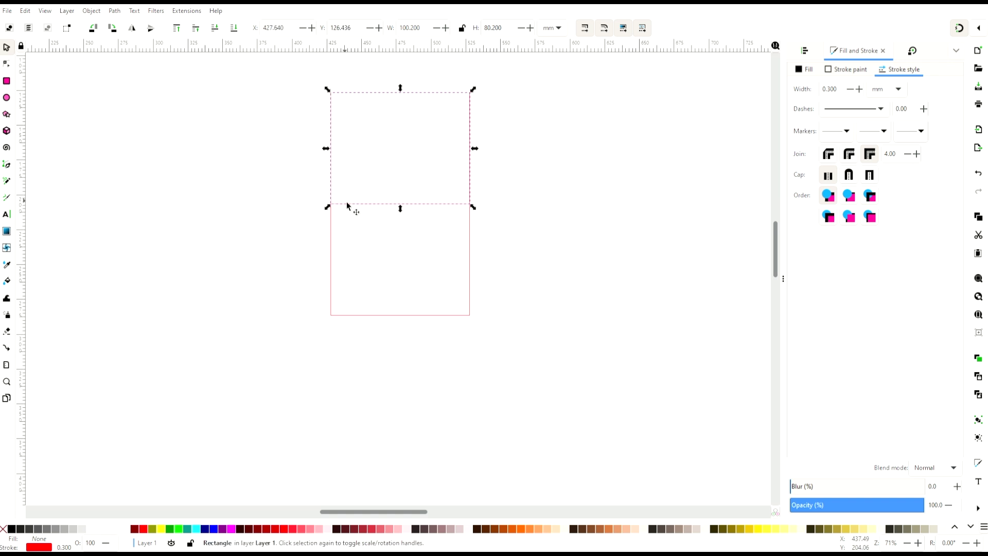
Nudge the copy straight up to Y about 104 mm, leaving a gap above the original rectangle.
key("Up")
key("Up")
key("Up")
key("Up")
key("Up")
key("Up")
key("Up")
key("Up")
key("Up")
key("Up")
key("Up")
key("Up")
key("Up")
key("Up")
key("Up")
key("Up")
key("Up")
key("Up")
key("Up")
key("Up")
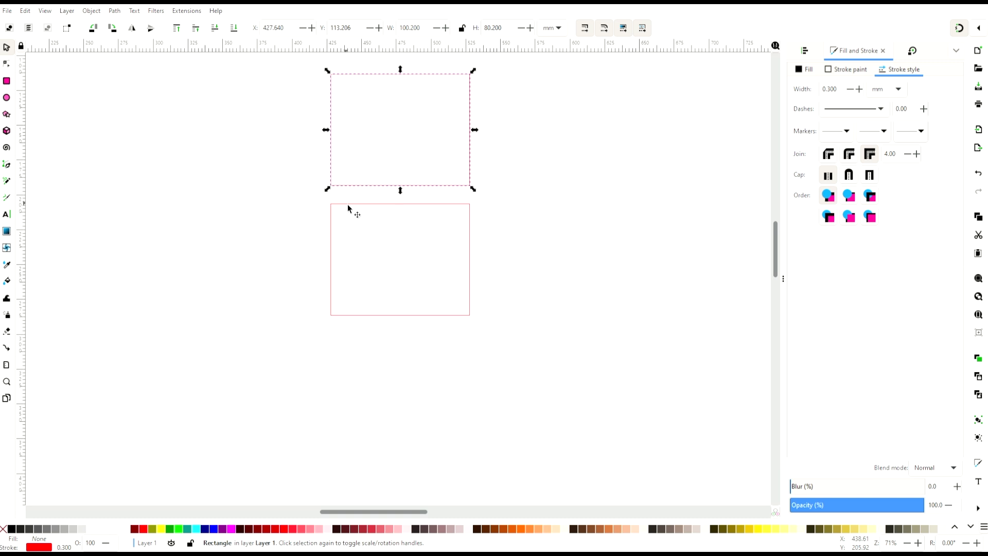
scroll(348, 207, "up", 2)
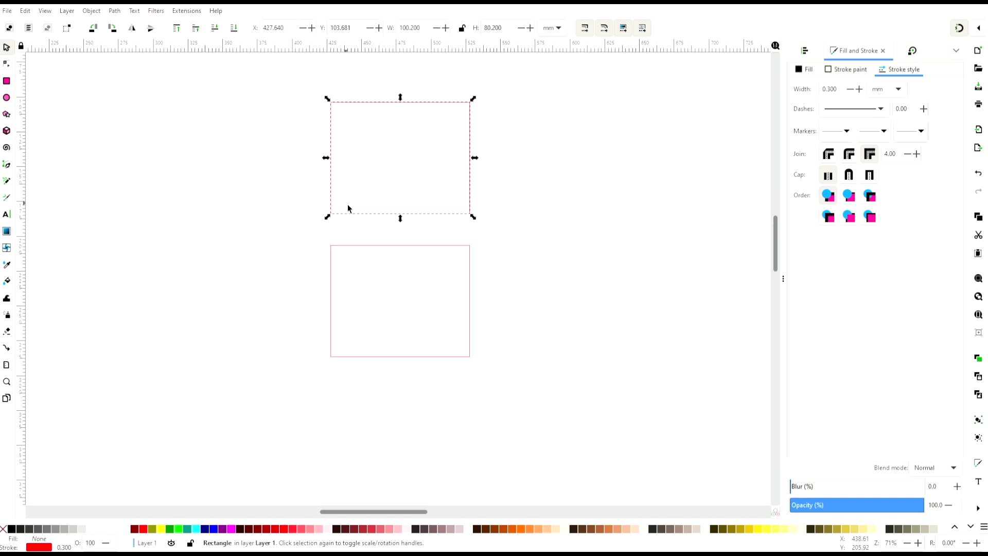
Set the upper rectangle's height to 45 mm.
left_click(497, 28)
left_click_drag(502, 28, 497, 29)
double_click(497, 28)
type("45")
key("Return")
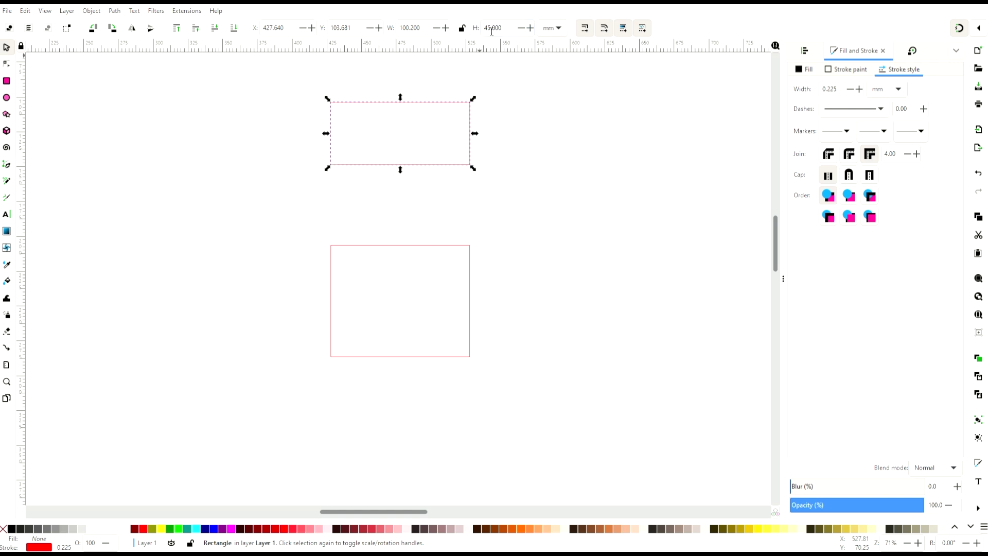
Move the 45 mm high rectangle down close to the original, then nudge it up to Y about 144 mm and deselect it.
left_click(369, 171)
left_click_drag(368, 170, 348, 248)
key("Up")
key("Up")
key("Up")
key("Up")
key("Up")
key("Up")
key("Up")
key("Up")
key("Up")
key("Up")
key("Up")
key("Up")
key("Up")
key("Up")
key("Up")
key("Up")
key("Up")
key("Up")
key("Up")
key("Up")
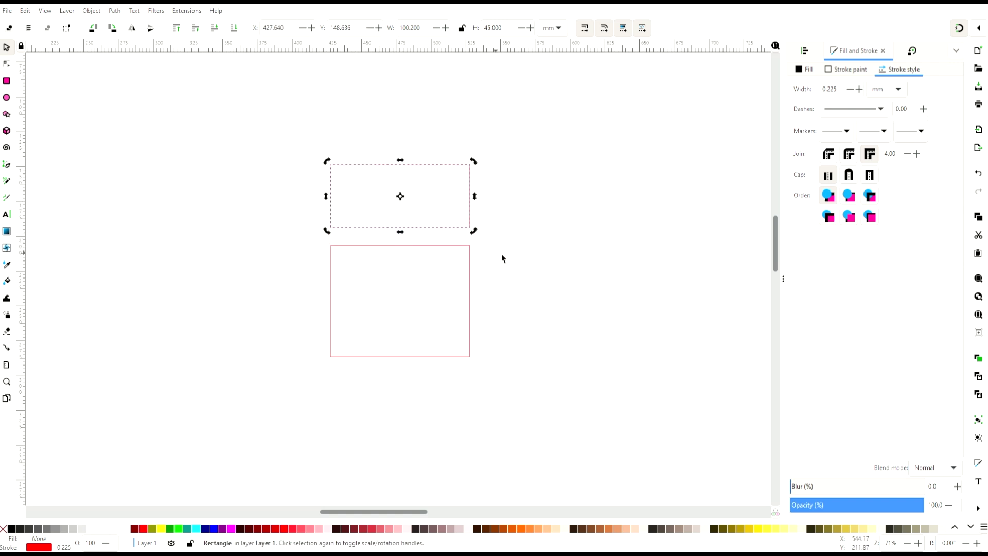
left_click(503, 252)
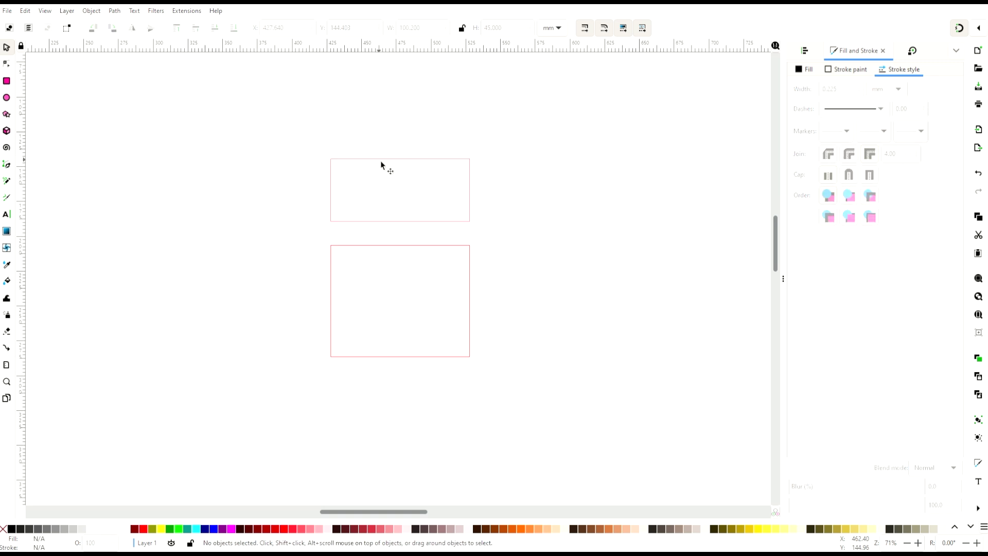
Copy the 45 mm high rectangle and place the duplicate flush below the middle rectangle, with the sides aligned.
left_click(380, 161)
key("ctrl+c")
key("ctrl+v")
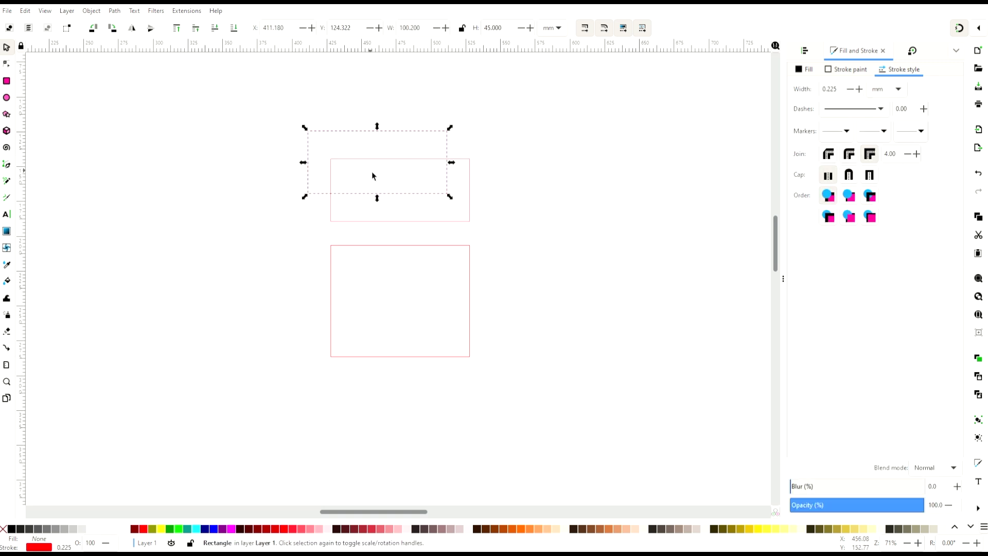
left_click_drag(321, 144, 344, 368)
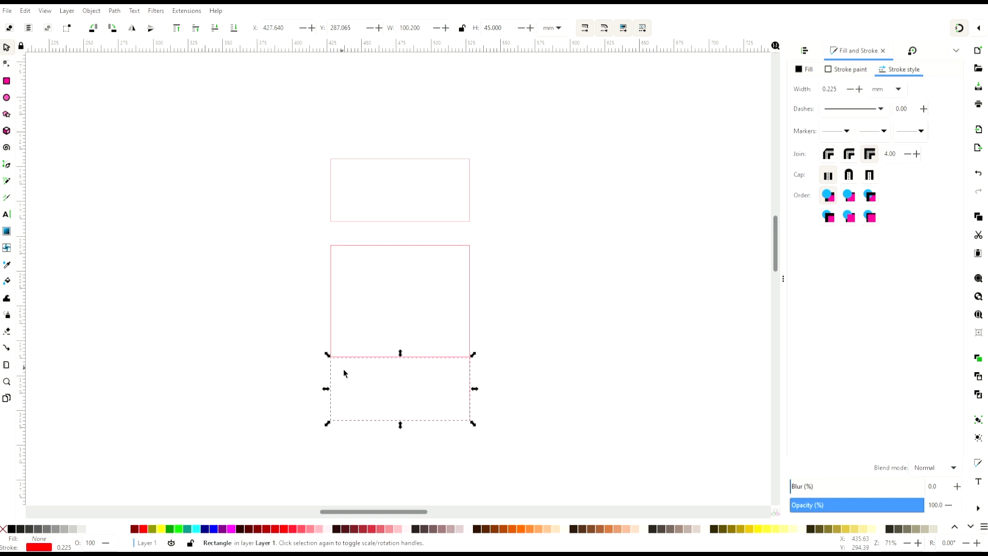
Nudge the lower copy straight down to Y about 302 mm, leaving a gap below the middle rectangle.
key("Down")
key("Down")
key("Down")
key("Down")
key("Down")
key("Down")
key("Down")
key("Down")
key("Down")
key("Down")
key("Down")
key("Down")
key("Down")
key("Down")
key("Down")
key("Down")
key("Down")
key("Down")
key("Down")
key("Down")
key("Down")
key("Down")
key("Down")
key("Down")
key("Down")
key("Down")
key("Down")
key("Down")
key("Down")
key("Down")
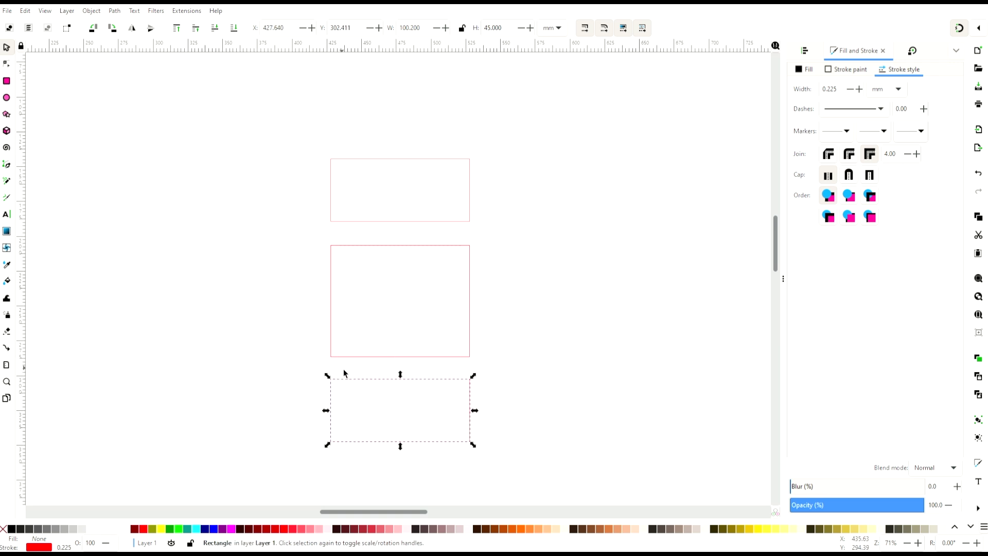
Copy the middle rectangle and place the duplicate flush against its right side, with the upper and lower edges aligned.
left_click(493, 259)
left_click(468, 251)
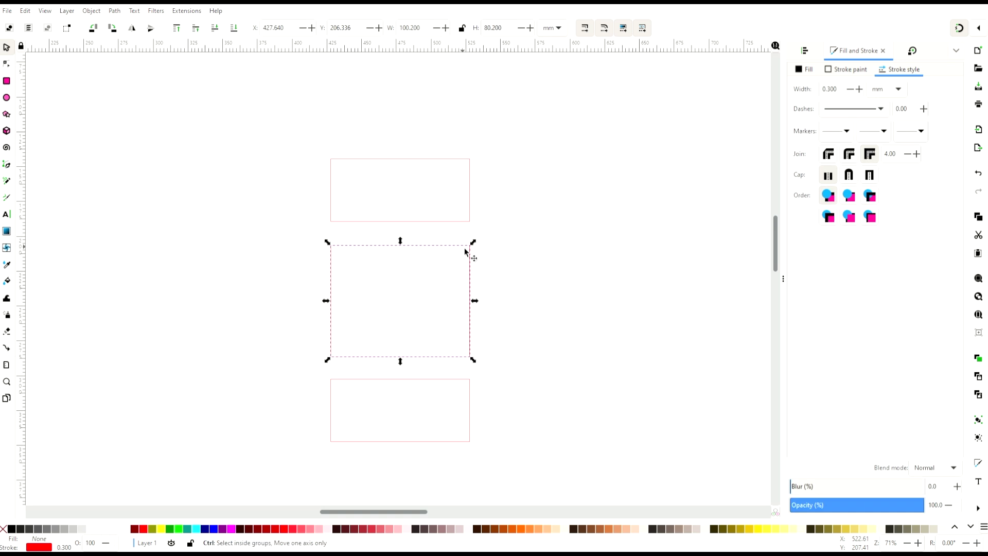
key("ctrl+c")
key("ctrl+v")
left_click_drag(488, 198, 502, 253)
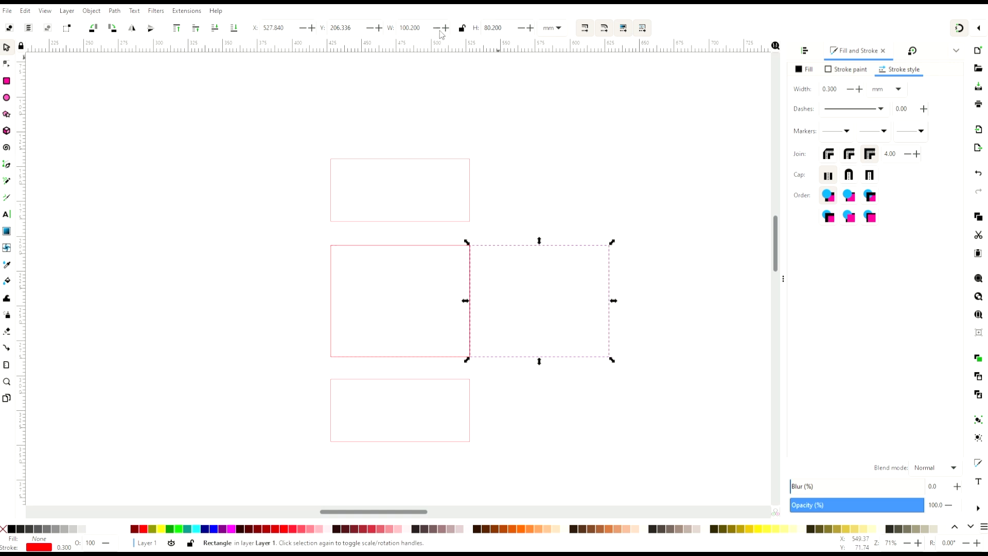
Set the right-hand copy's width to 45 mm.
left_click(405, 31)
type("45")
key("Return")
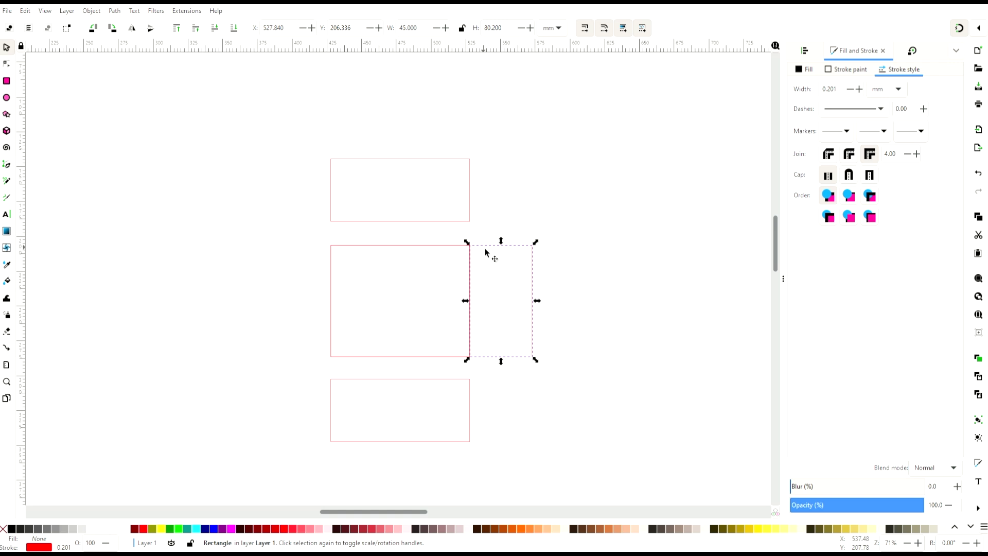
Nudge the 45 mm wide copy straight right to X about 545 mm, leaving a gap beside the middle rectangle, and deselect it.
key("Right")
key("Right")
key("Right")
key("Right")
key("Right")
key("Right")
key("Right")
key("Right")
key("Right")
key("Right")
key("Right")
key("Right")
key("Right")
key("Right")
key("Right")
key("Right")
key("Right")
key("Right")
key("Right")
key("Right")
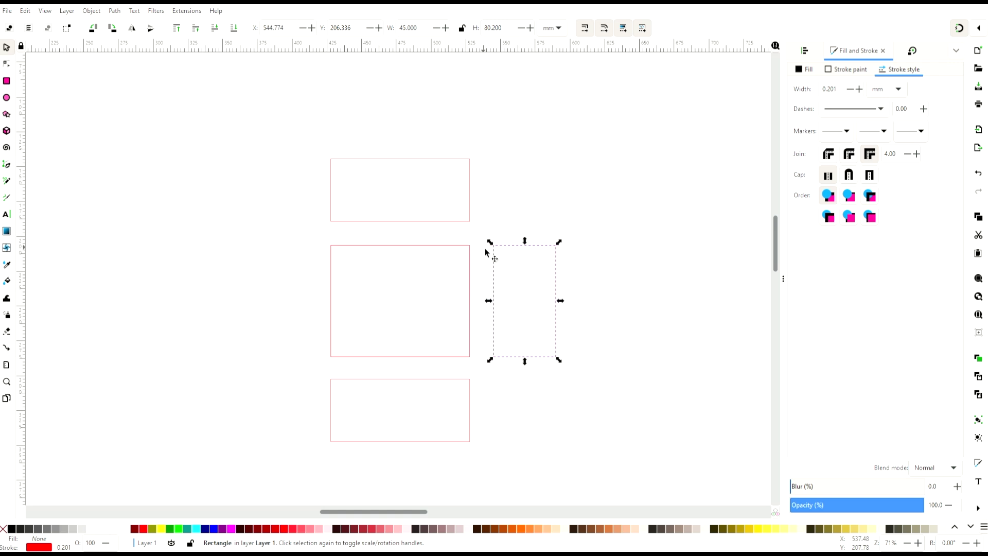
left_click(622, 254)
Copy the 45 mm wide rectangle and place the duplicate flush against the left side of the middle rectangle.
left_click(547, 247)
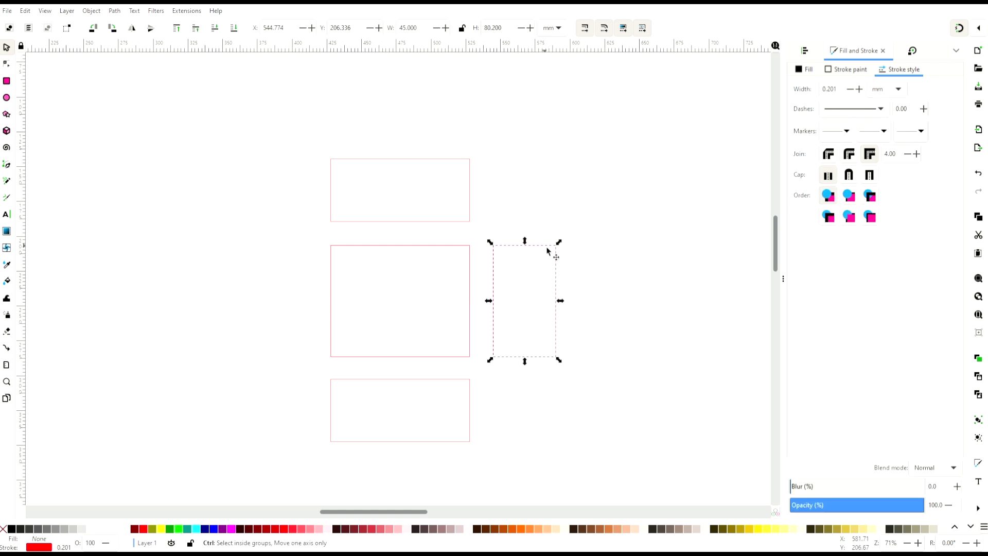
key("ctrl+c")
key("ctrl+v")
left_click_drag(320, 245, 322, 252)
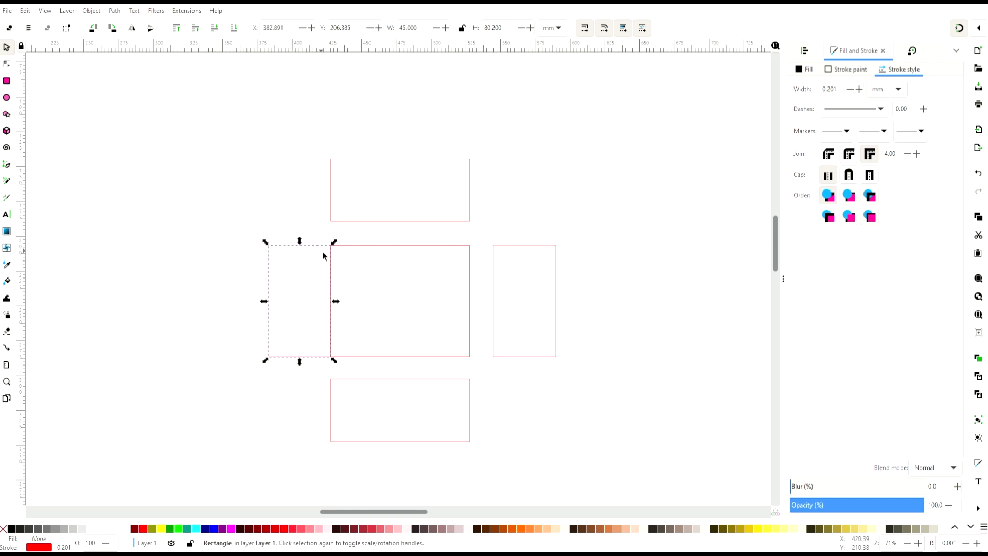
Nudge the left-hand copy straight left to X about 366 mm, leaving a gap beside the middle rectangle, and deselect it.
key("Left")
key("Left")
key("Left")
key("Left")
key("Left")
key("Left")
key("Left")
key("Left")
key("Left")
key("Left")
key("Left")
key("Left")
key("Left")
key("Left")
key("Left")
key("Left")
key("Left")
key("Left")
key("Left")
key("Left")
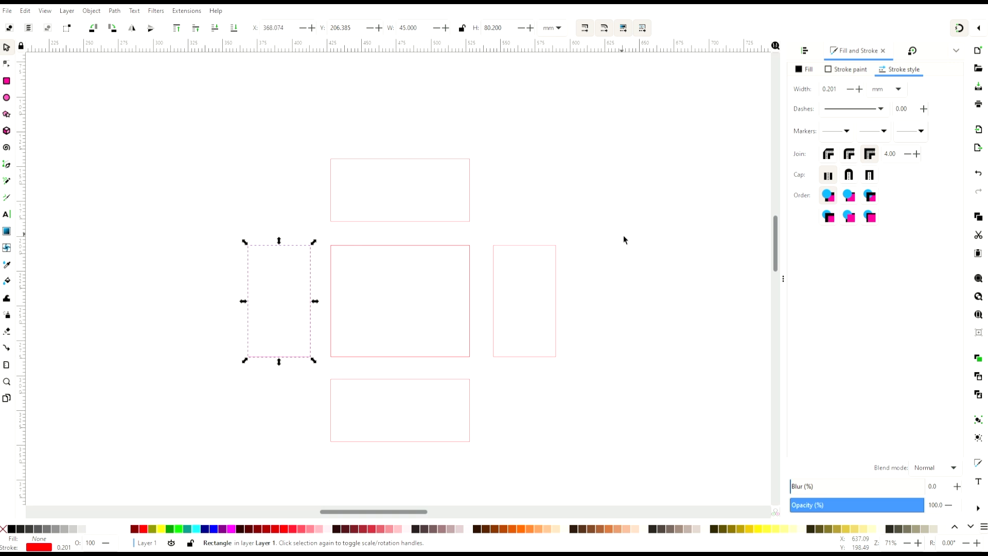
key("Left")
key("Left")
key("Left")
left_click(622, 241)
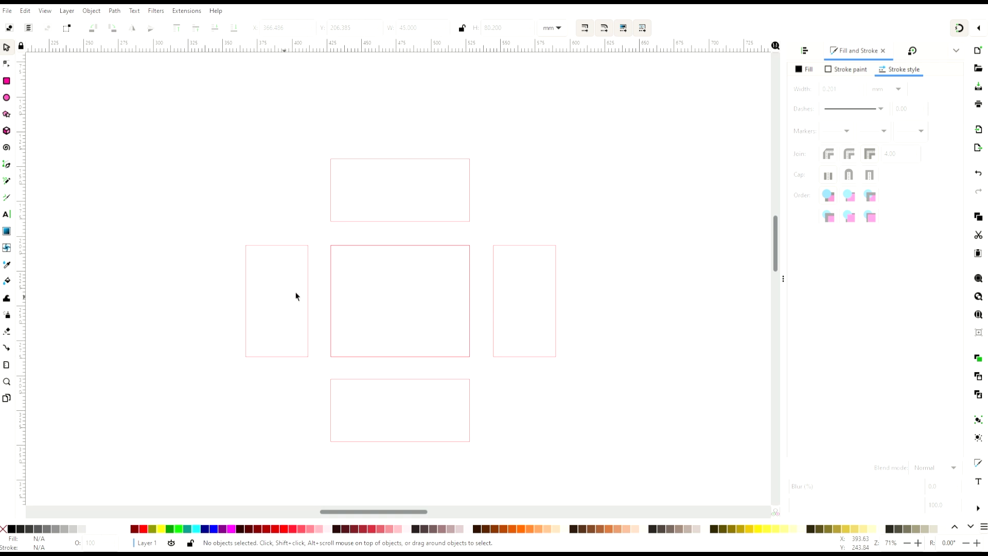
Duplicate the middle rectangle and place the copy flush above the upper 45 mm high rectangle, with the sides aligned.
left_click(353, 247)
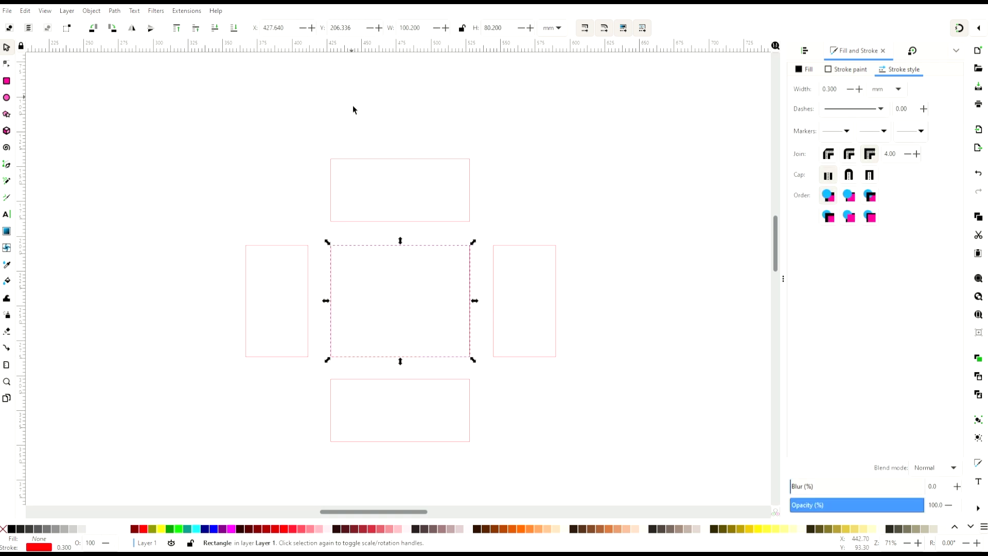
key("ctrl+v")
left_click_drag(303, 172, 353, 161)
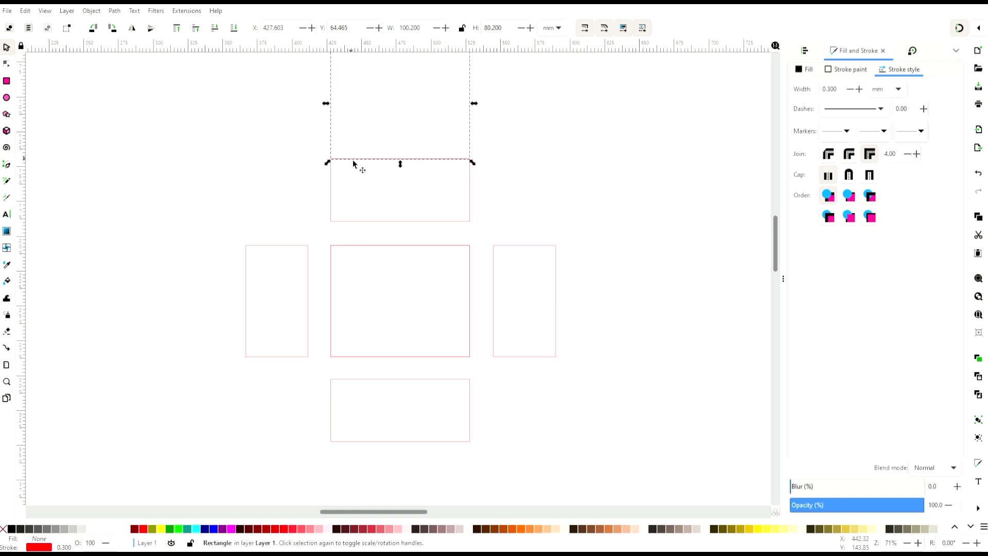
Nudge the uppermost copy straight up to Y about 47 mm, leaving a gap above the 45 mm high rectangle, and deselect it.
key("Up")
key("Up")
key("Up")
key("Up")
key("Up")
key("Up")
key("Up")
key("Up")
key("Up")
key("Up")
key("Up")
key("Up")
key("Up")
key("Up")
key("Up")
key("Up")
key("Up")
key("Up")
key("Up")
key("Up")
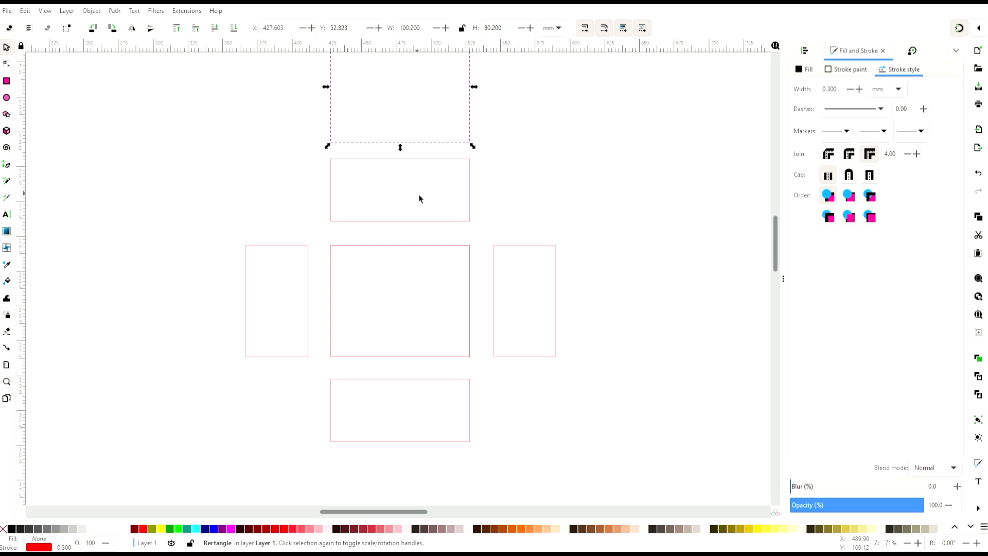
key("Up")
key("Up")
key("Up")
key("Up")
key("Up")
key("Up")
key("Up")
left_click(506, 183)
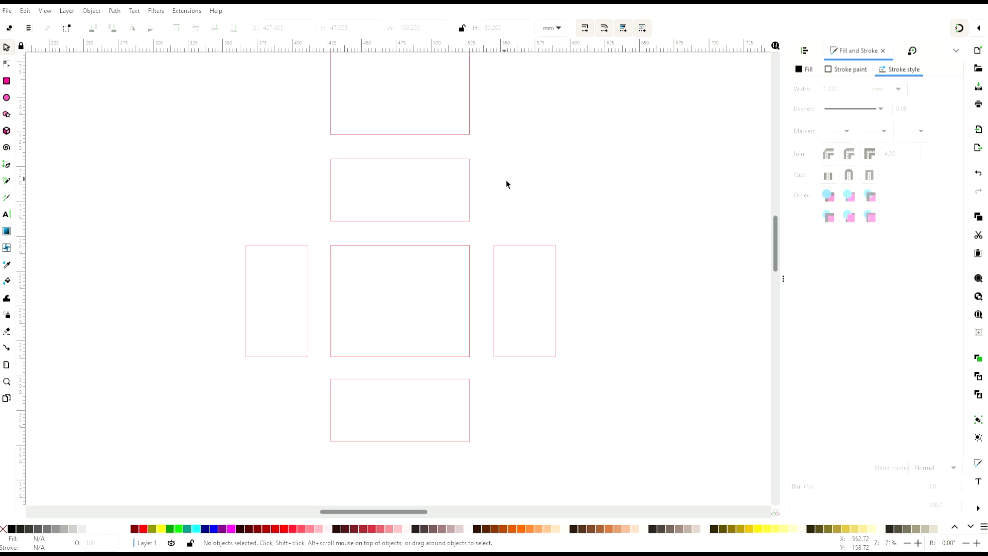
Draw a rectangle about 81 mm wide and 53 mm high inside the middle panel and select it for resizing.
scroll(506, 184, "up", 2)
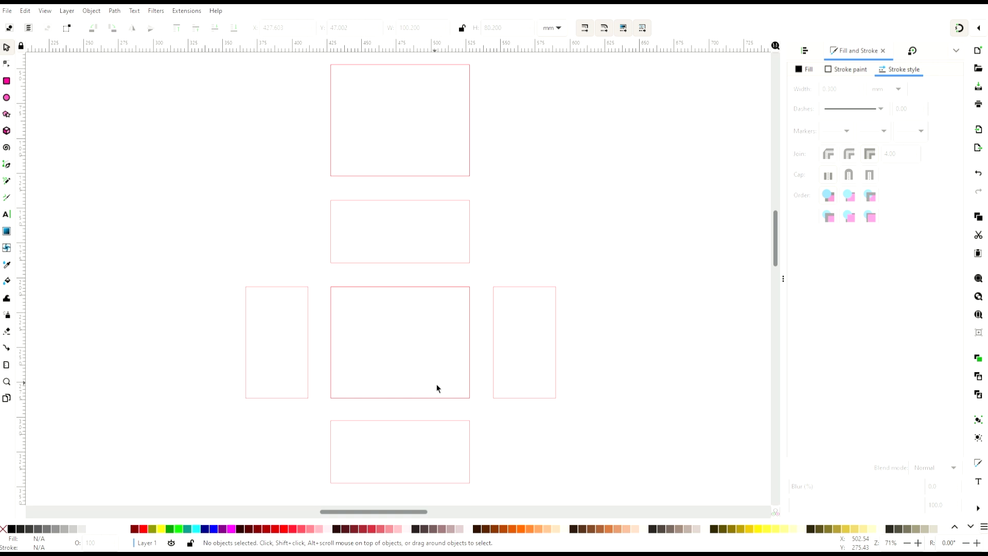
scroll(436, 388, "down", 4)
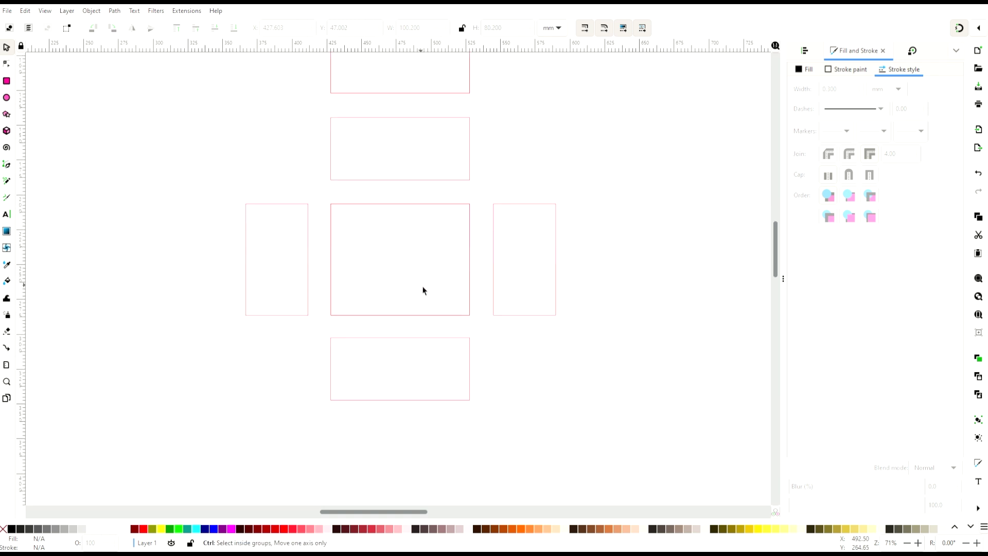
scroll(419, 290, "up", 1)
scroll(419, 290, "up", 1)
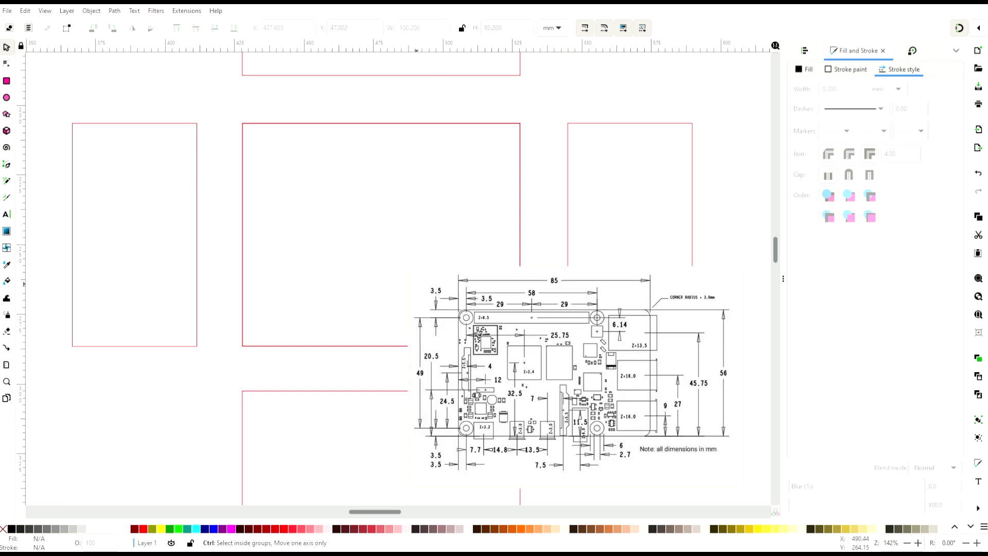
key("r")
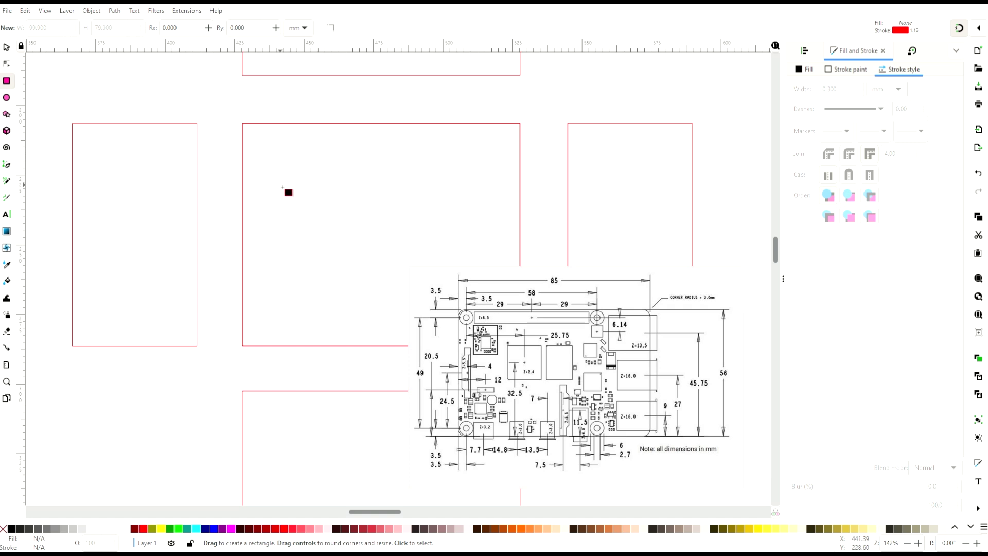
mouse_move(280, 185)
left_mouse_down()
mouse_move(511, 347)
mouse_move(505, 331)
left_mouse_up()
key("Escape")
key("s")
left_click(403, 185)
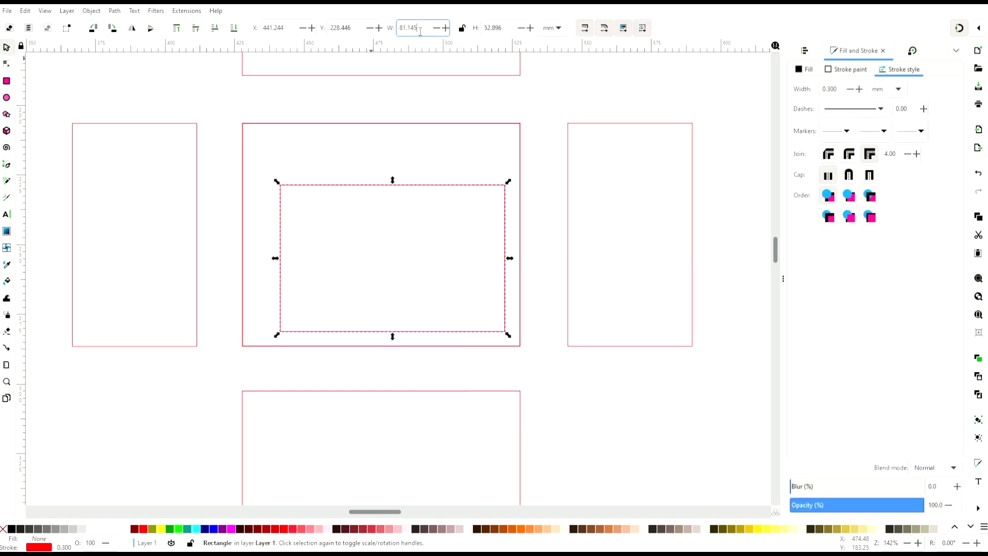
Set the inner rectangle's width to 56 mm and its height to 85 mm.
double_click(406, 28)
type("56")
key("Return")
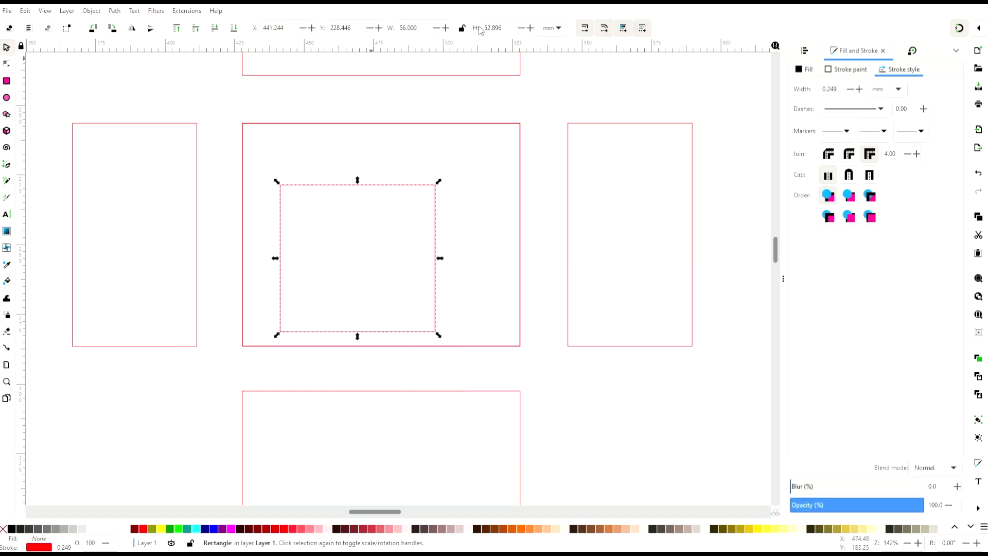
double_click(489, 27)
type("85")
key("Return")
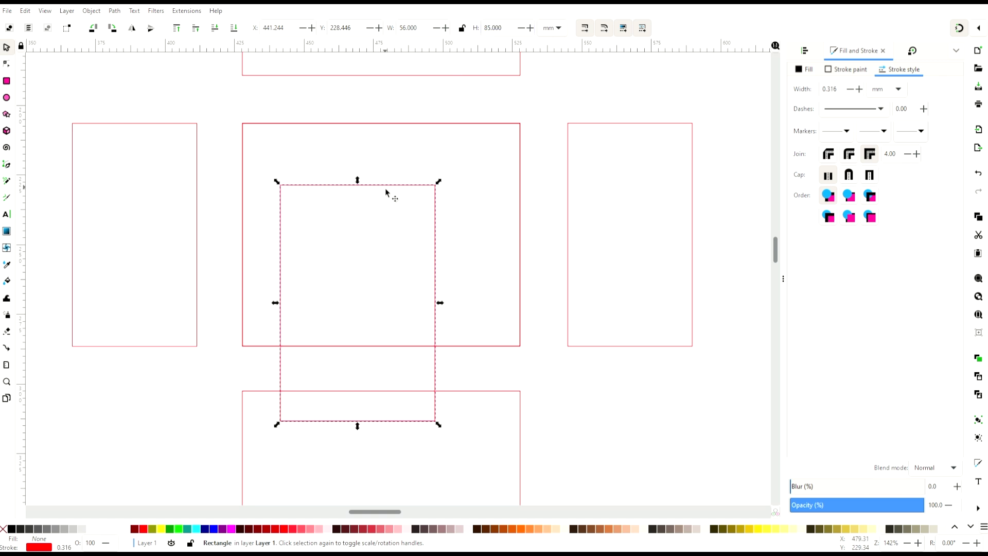
Resize the inner rectangle to 85 mm wide and 56 mm high.
double_click(407, 28)
type("85")
key("Return")
double_click(490, 28)
type("56")
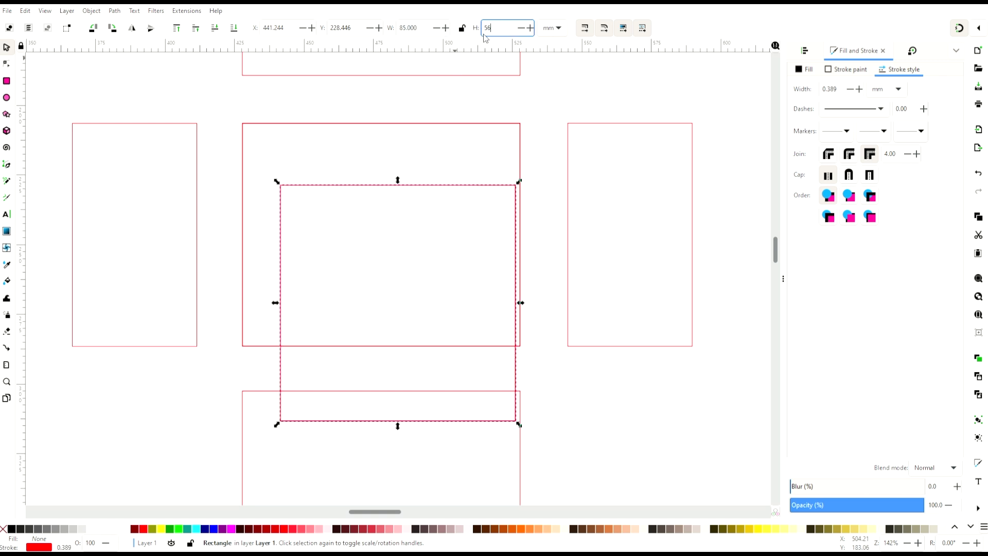
key("Return")
Move the inner rectangle up and left within the middle panel to about X 437 mm, Y 221 mm, and deselect it.
left_click(467, 194)
left_click_drag(464, 185, 451, 164)
left_click(393, 205)
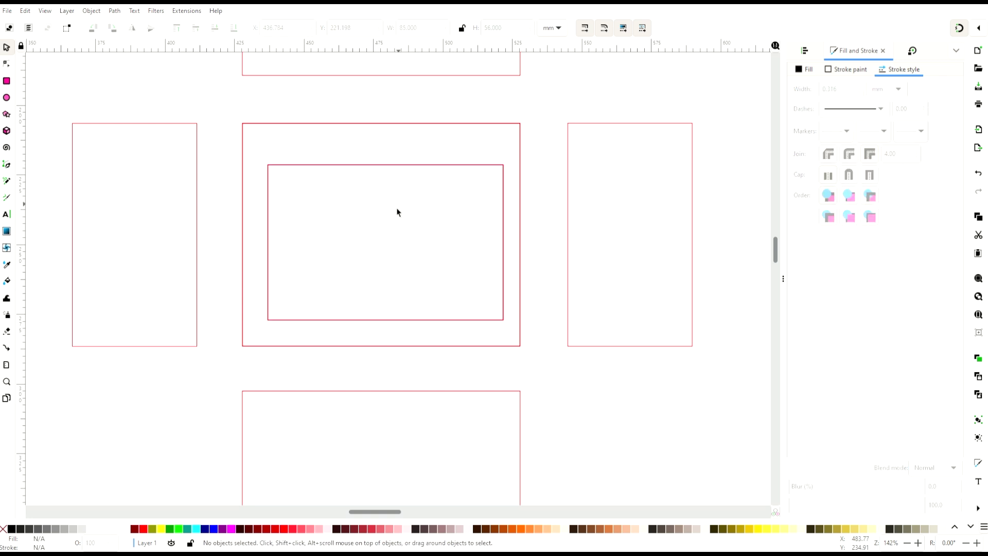
Draw a roughly circular ellipse about 10.5 mm wide in the upper-left corner of the inner rectangle.
left_click(7, 97)
left_click_drag(272, 170, 298, 198)
key("s")
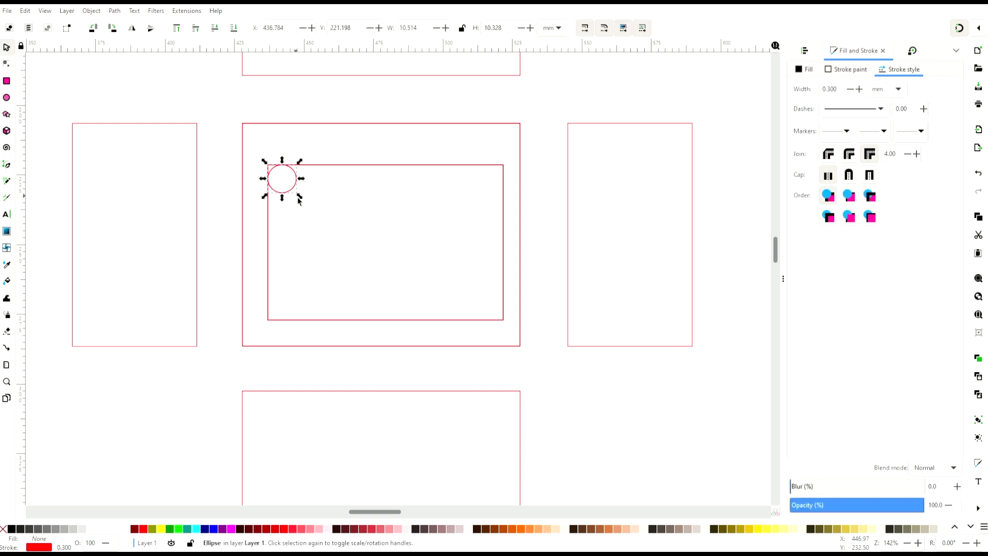
Set the circle's width and height to 3.2 mm and shift it along the inner rectangle's upper edge to X about 441 mm.
double_click(403, 30)
type("3.2")
key("Return")
double_click(487, 28)
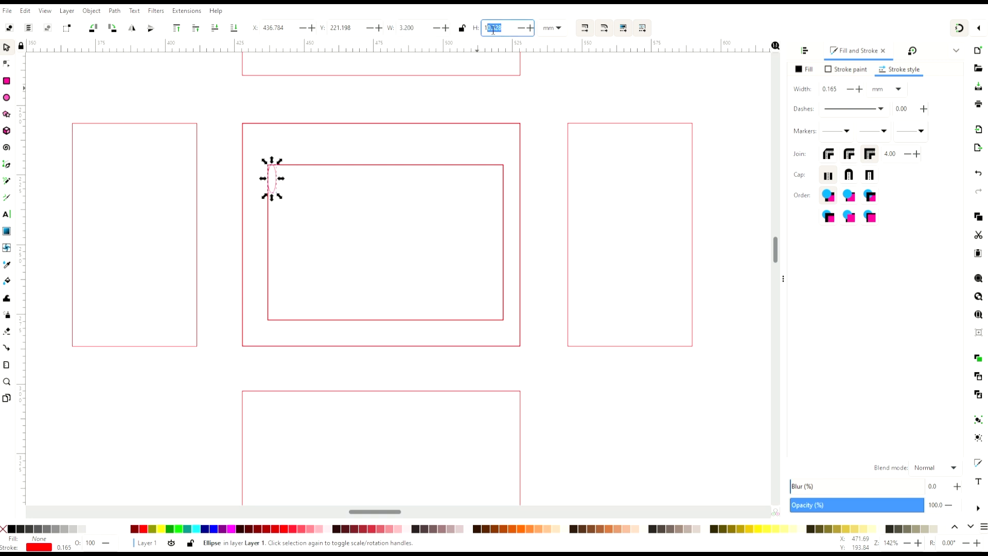
type("3.2")
key("Return")
left_click(315, 218)
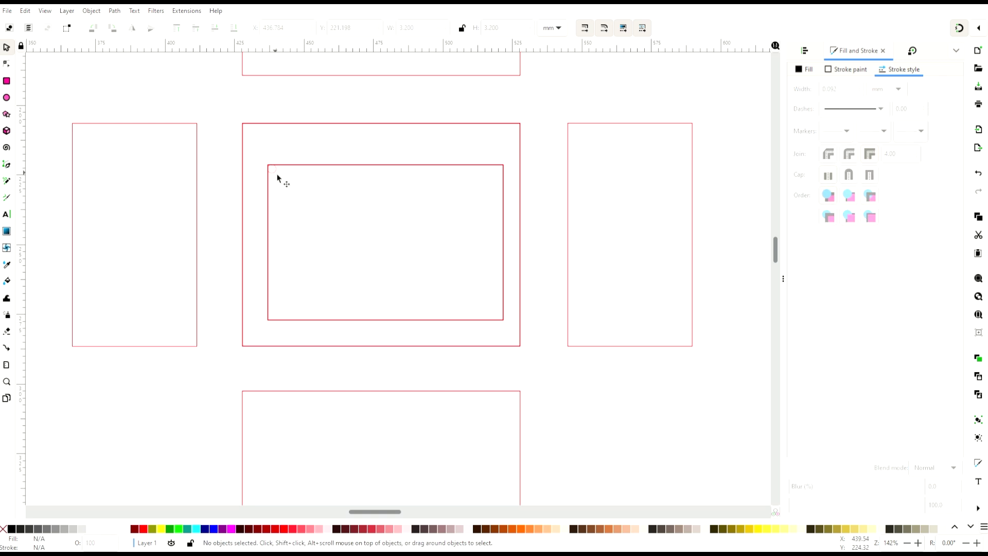
left_click_drag(277, 175, 290, 185)
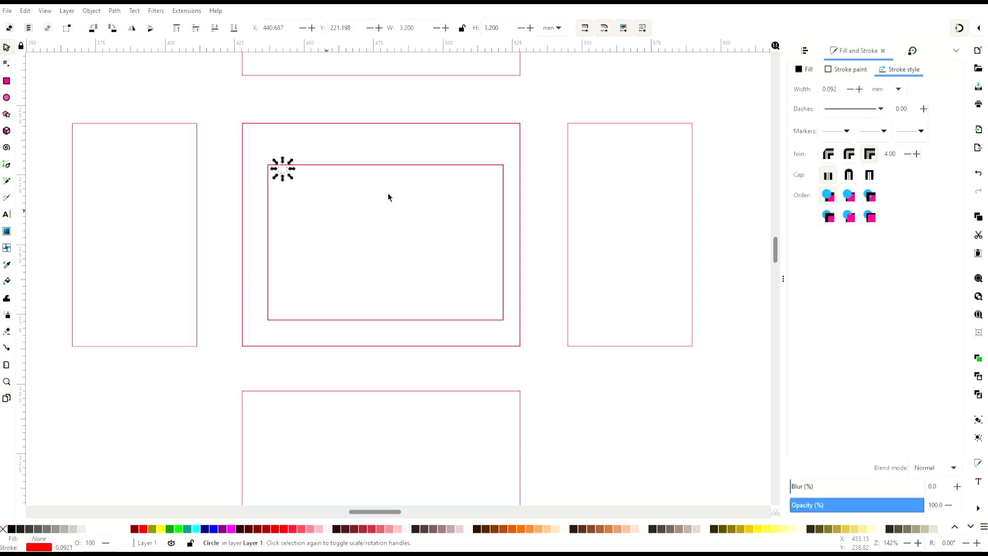
Try a 0.3 mm stroke width on the small circle and undo the change.
double_click(828, 89)
type("0.3")
key("Return")
key("ctrl+z")
Set the small circle's stroke width to 0.3 mm and deselect it.
double_click(825, 91)
type("0.3")
key("Return")
left_click(495, 227)
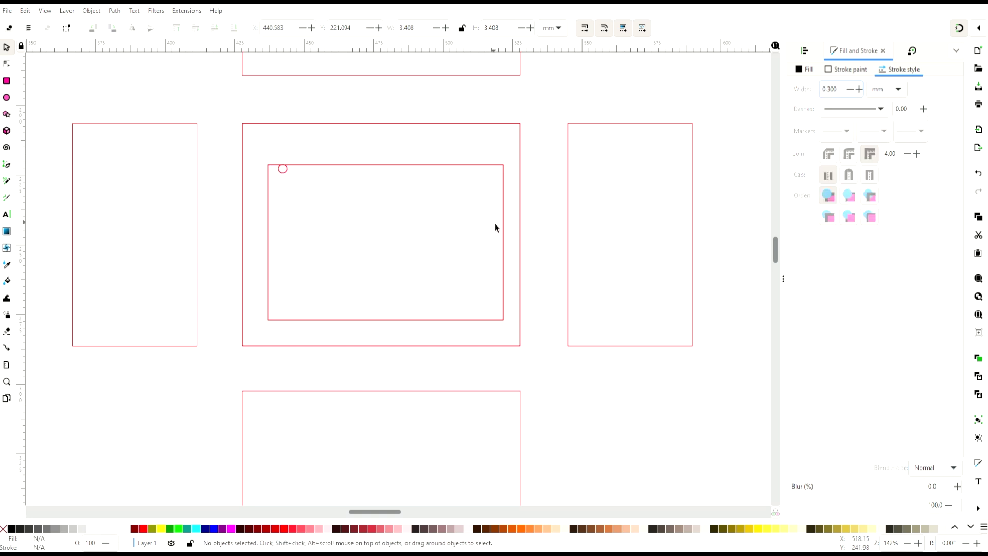
Move the small circle away from the inner rectangle's edge and paste three copies of it close by, leaving nothing selected.
left_click_drag(286, 173, 309, 199)
key("ctrl+v")
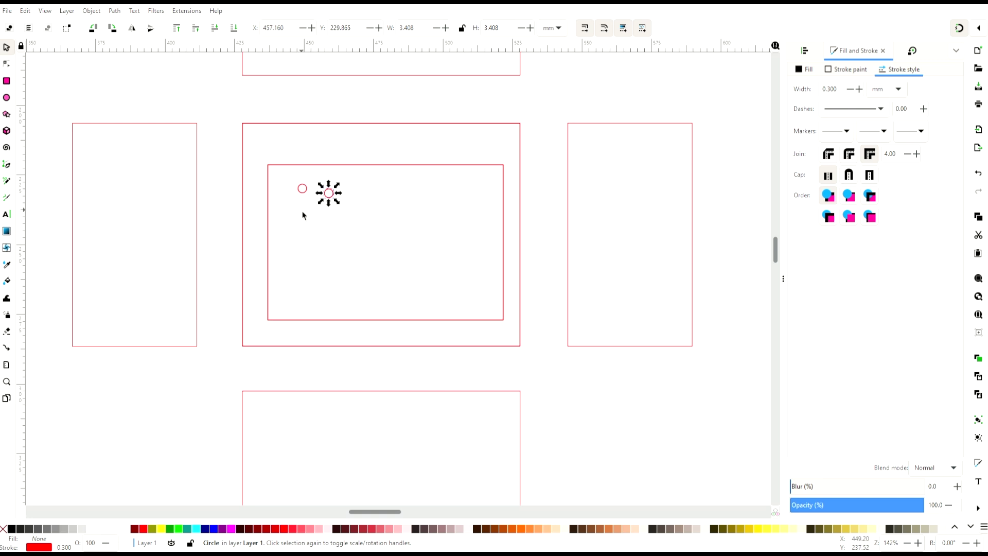
key("ctrl+v")
key("ctrl+v")
left_click(359, 191)
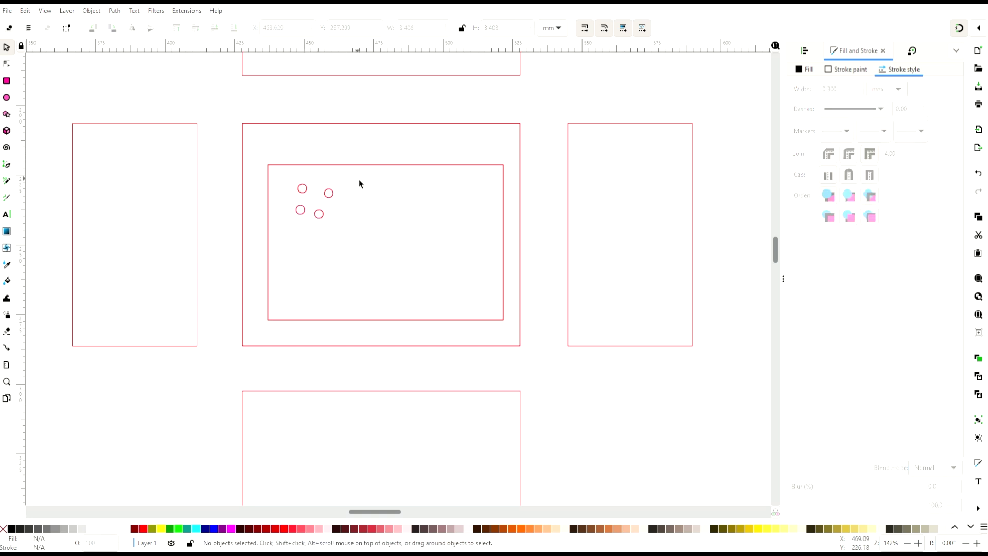
Stack all four circles on one another by centring them horizontally and vertically relative to the first selected, and deselect them.
left_click_drag(359, 179, 286, 246)
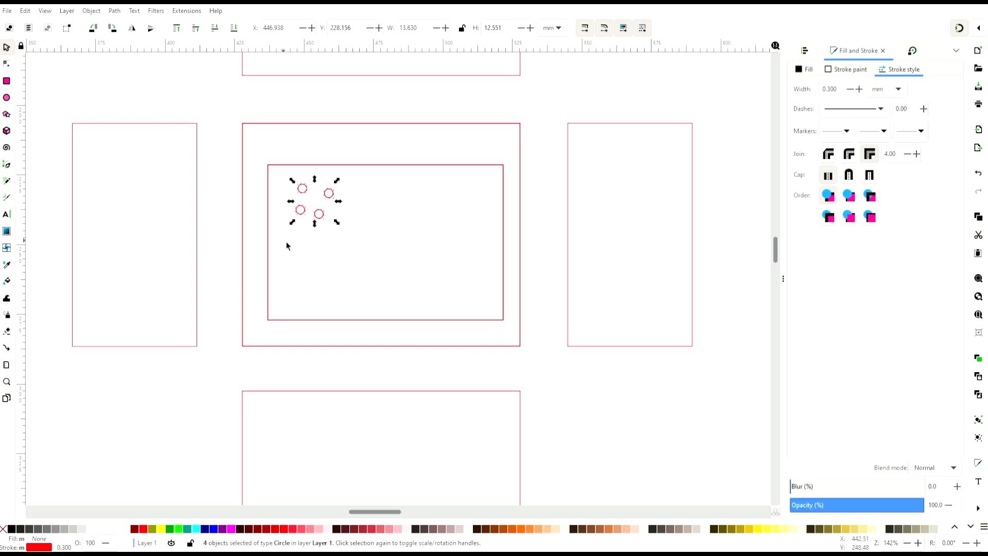
left_click(804, 51)
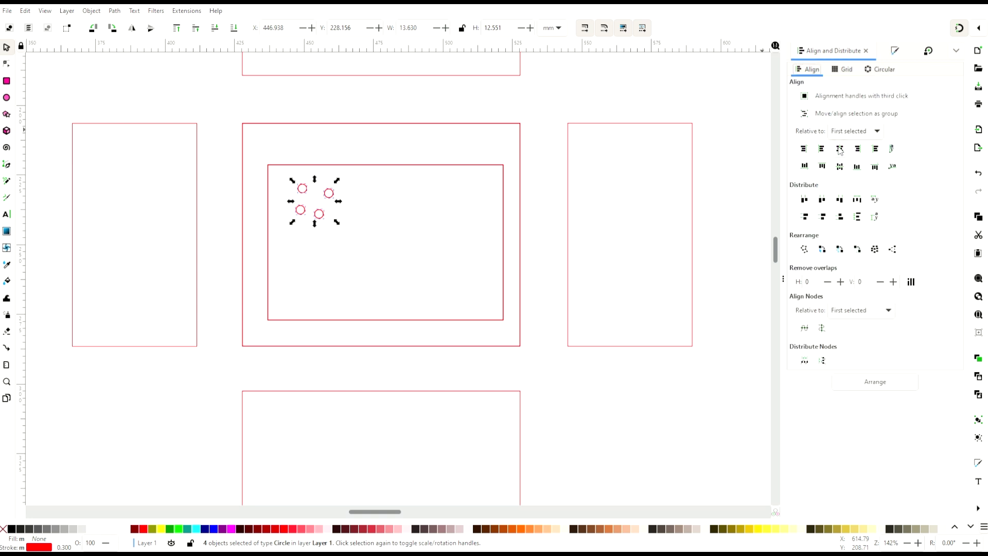
left_click(840, 148)
left_click(840, 167)
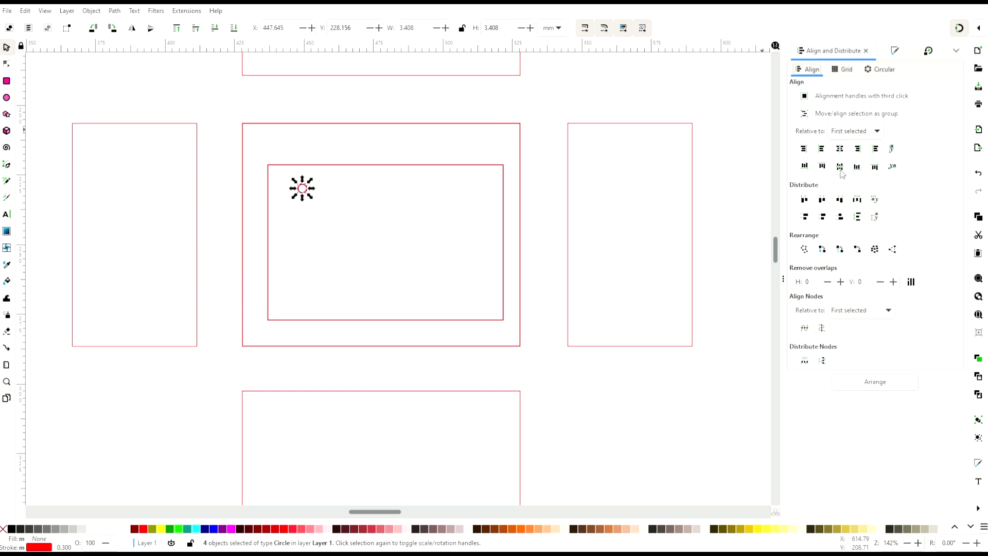
left_click(369, 211)
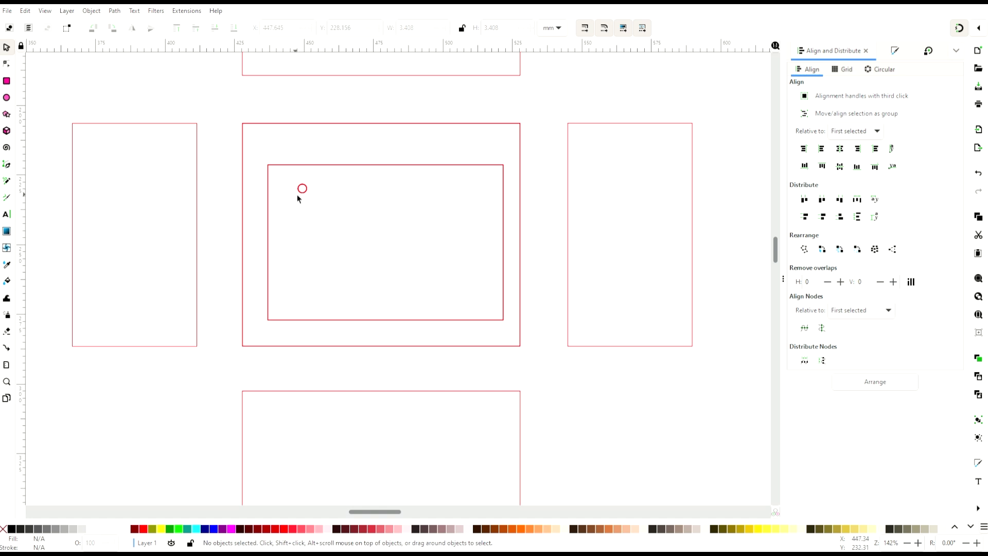
Move one of the stacked circles 58 mm horizontally with the relative Move transform and deselect it.
left_click(304, 191)
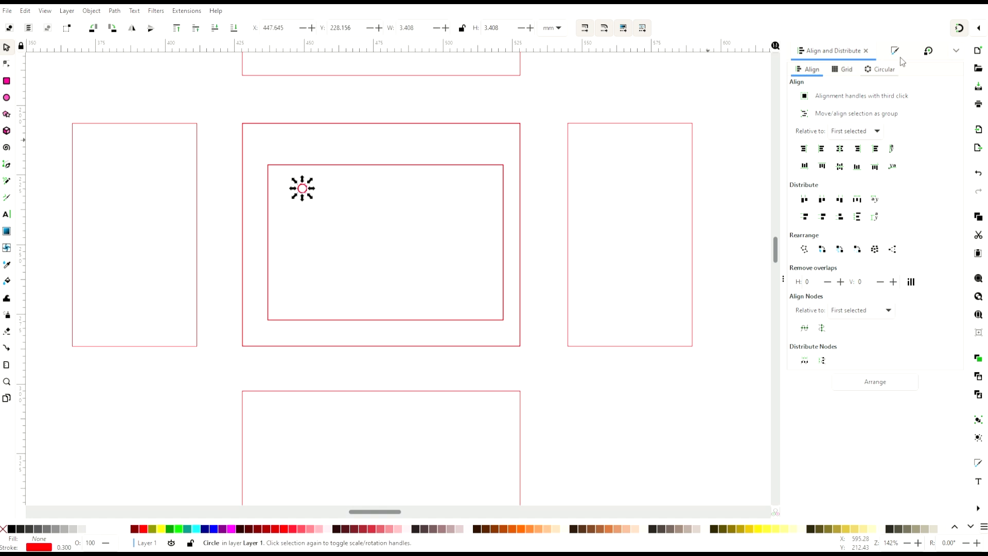
left_click(928, 50)
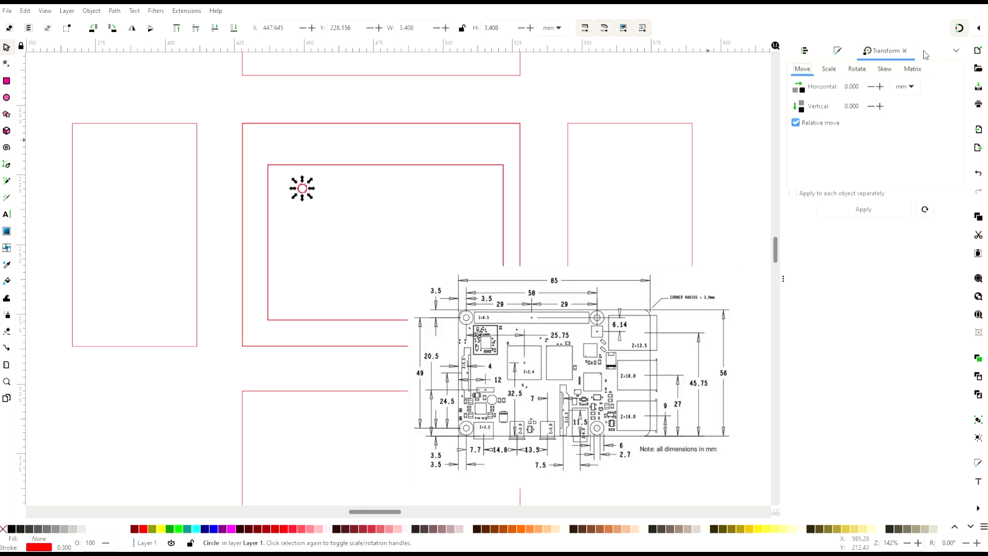
left_click(849, 87)
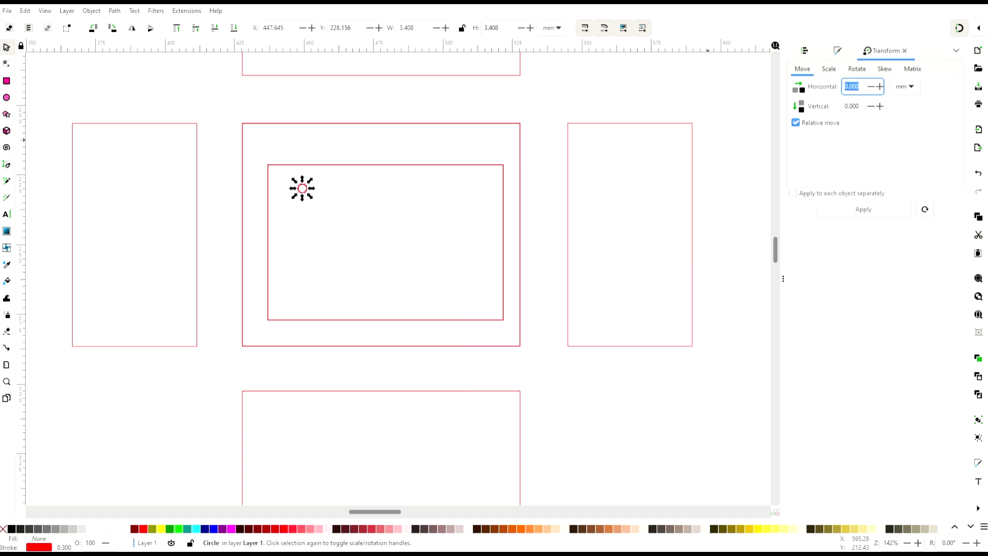
type("58")
key("Return")
left_click(413, 208)
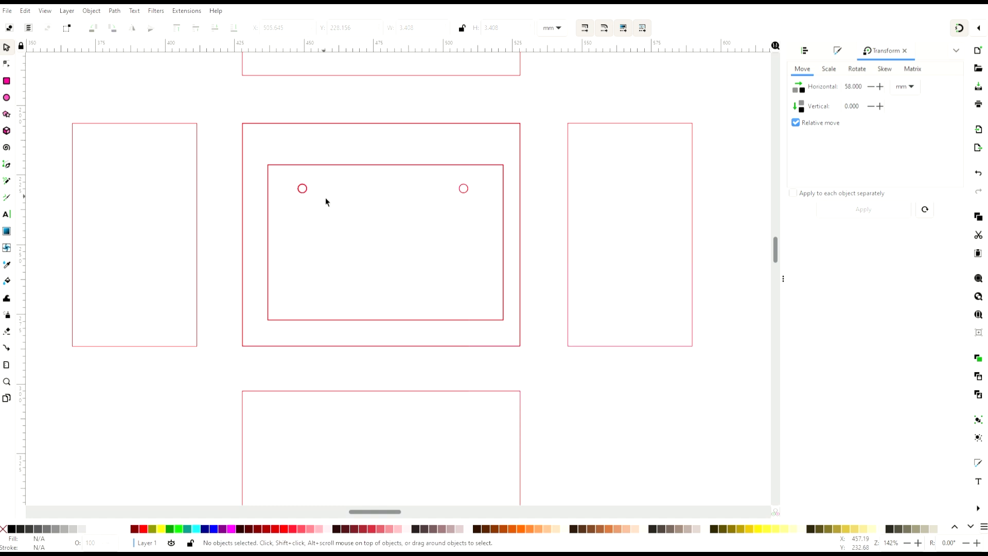
Move a second circle from the original stack by the same 58 mm horizontal offset and deselect it.
left_click(305, 192)
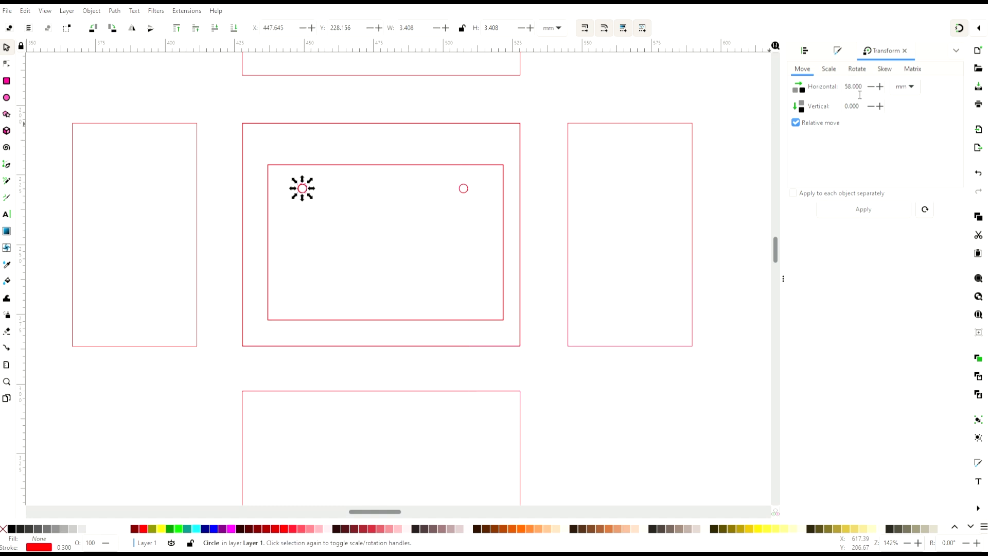
left_click(863, 209)
left_click(312, 205)
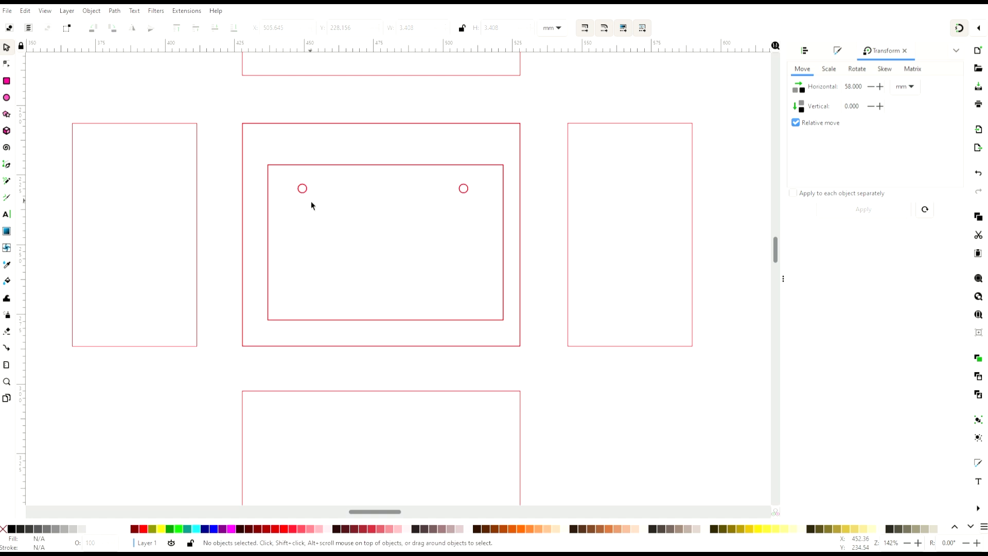
Move one circle from each of the two stacks together, 0 mm horizontally and 49 mm vertically, and clear the selection.
left_click(303, 192)
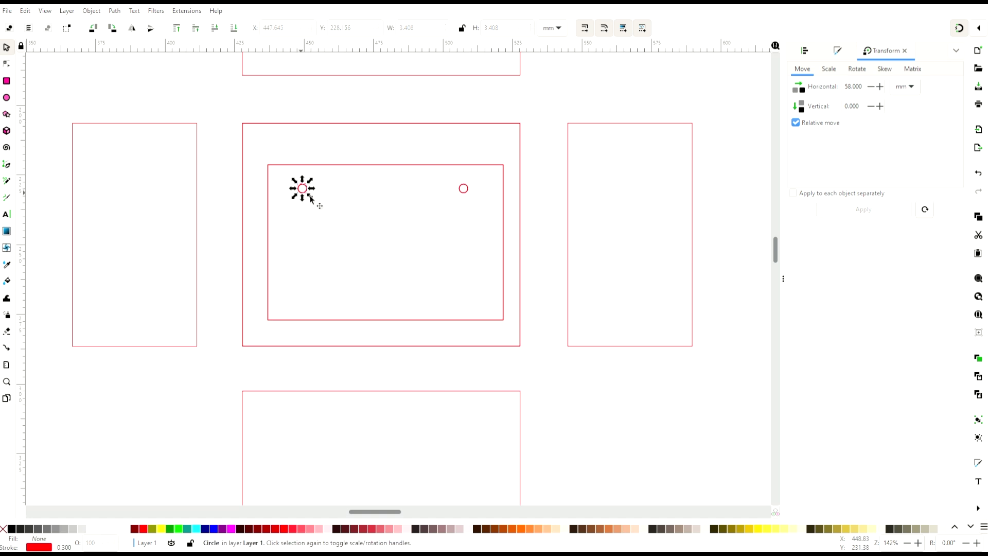
left_click(464, 197, "shift")
triple_click(853, 86)
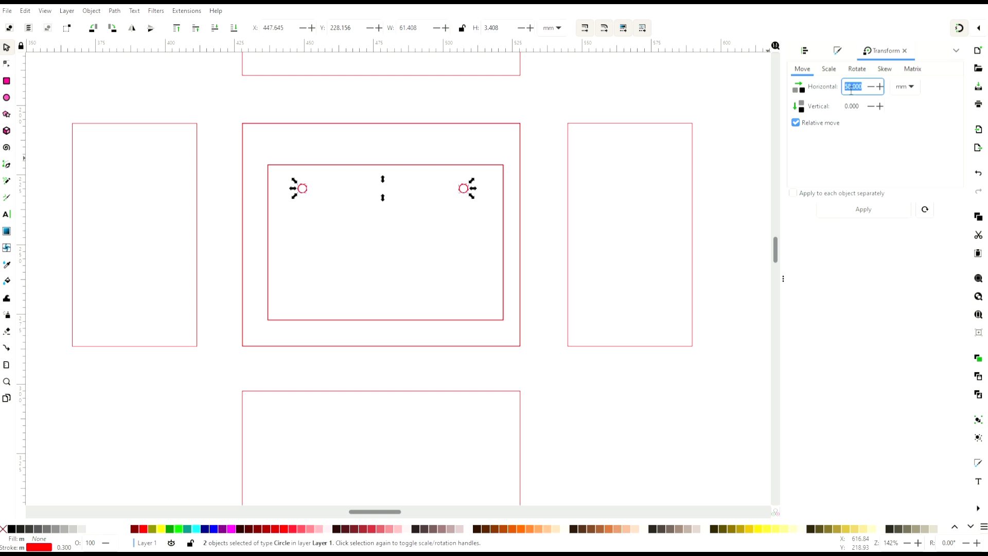
type("0")
left_click(853, 107)
triple_click(847, 107)
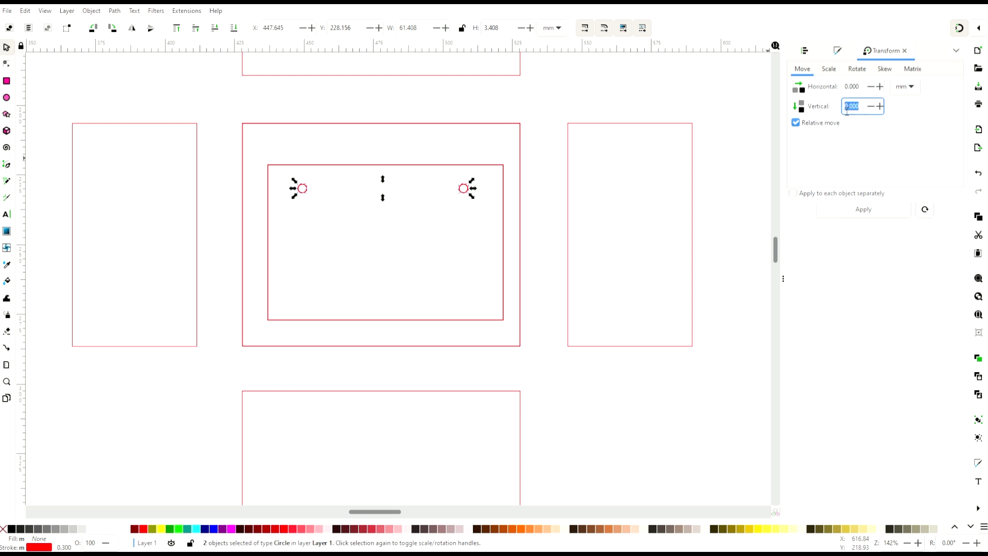
type("49")
left_click(832, 210)
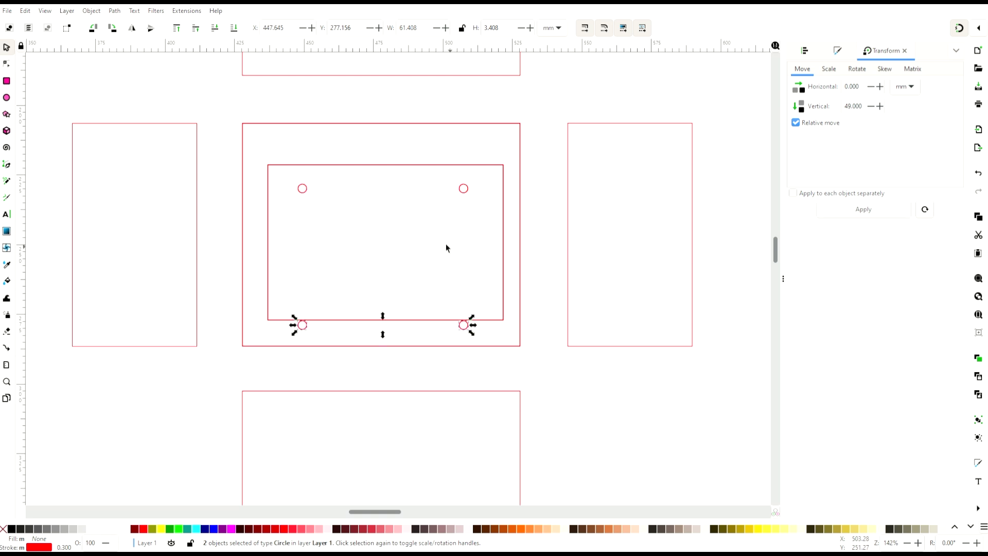
key("Escape")
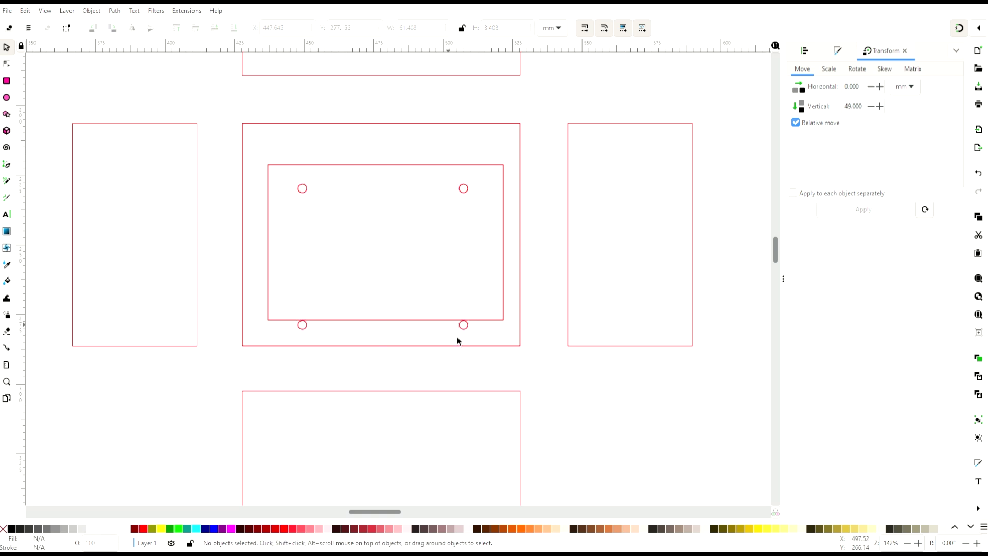
Select all four mounting-hole circles and group them.
left_click(306, 191)
left_click(465, 190, "shift")
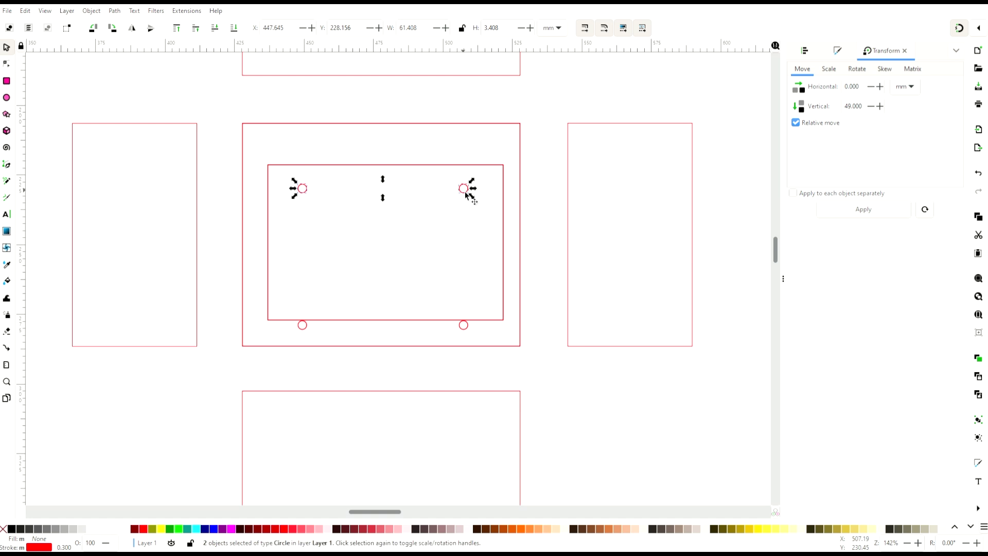
left_click(463, 325, "shift")
left_click(302, 325, "shift")
left_click(91, 10)
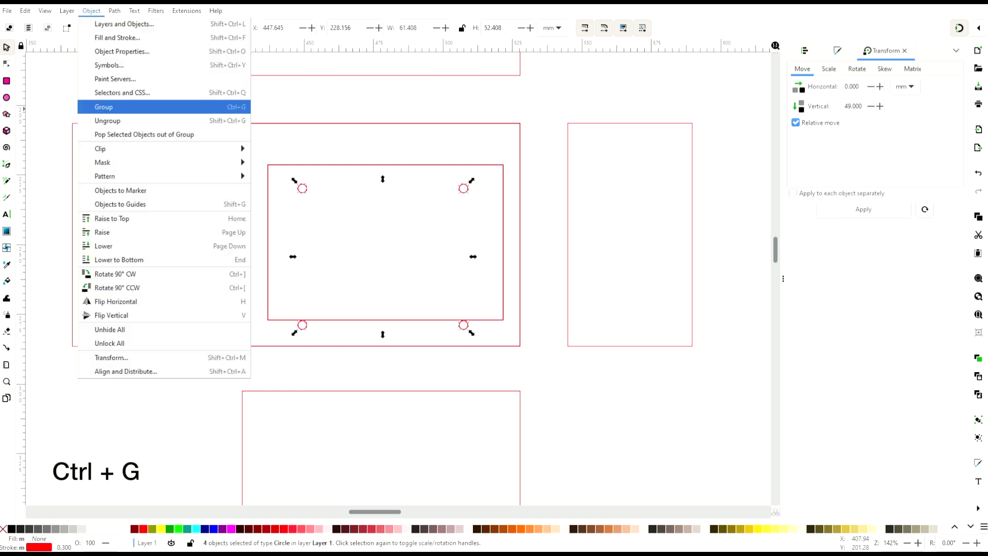
left_click(122, 107)
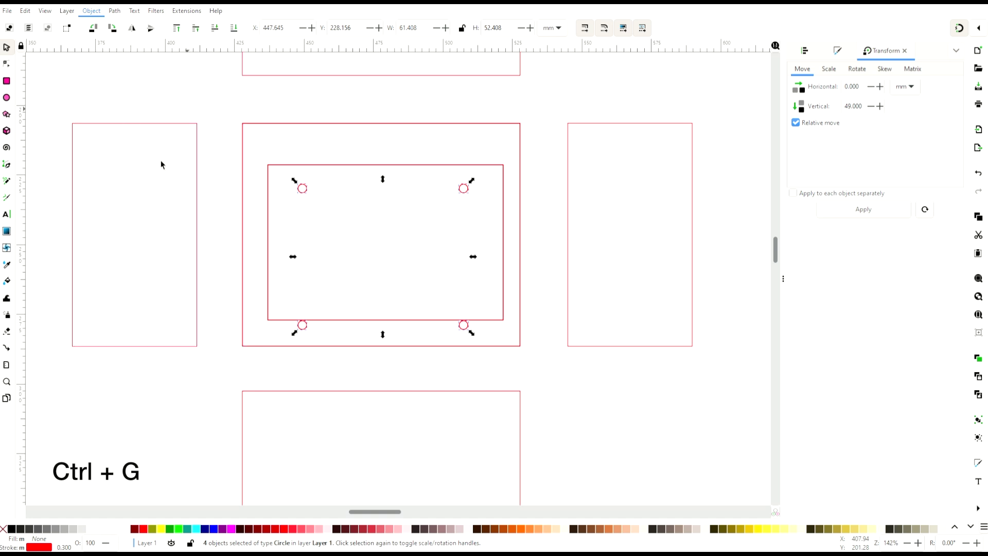
Move the circle group so its two left circles are centred on the left edge of the 85 × 56 mm board outline.
left_click(268, 227)
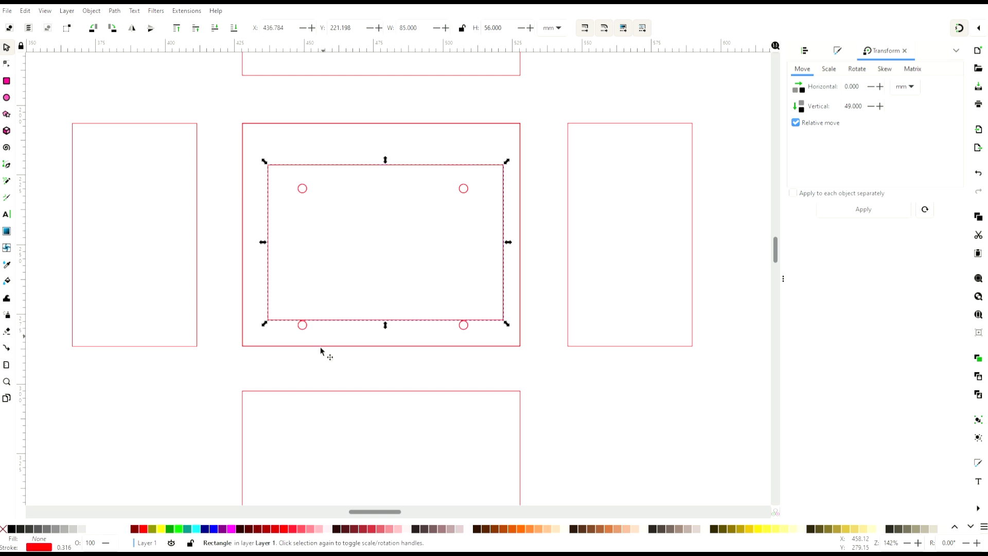
left_click(304, 331)
left_click_drag(302, 328, 272, 319)
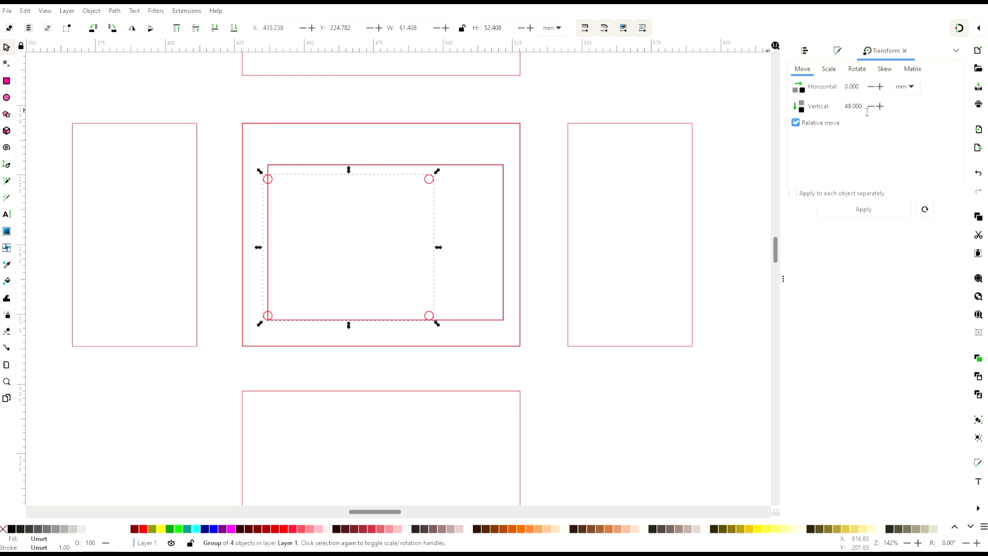
Move the circle group 3.5 mm horizontally and 0 mm vertically into the board outline, and deselect it.
left_click_drag(866, 110, 831, 87)
type("0")
type("3")
type(".5")
left_click(864, 209)
left_click(471, 177)
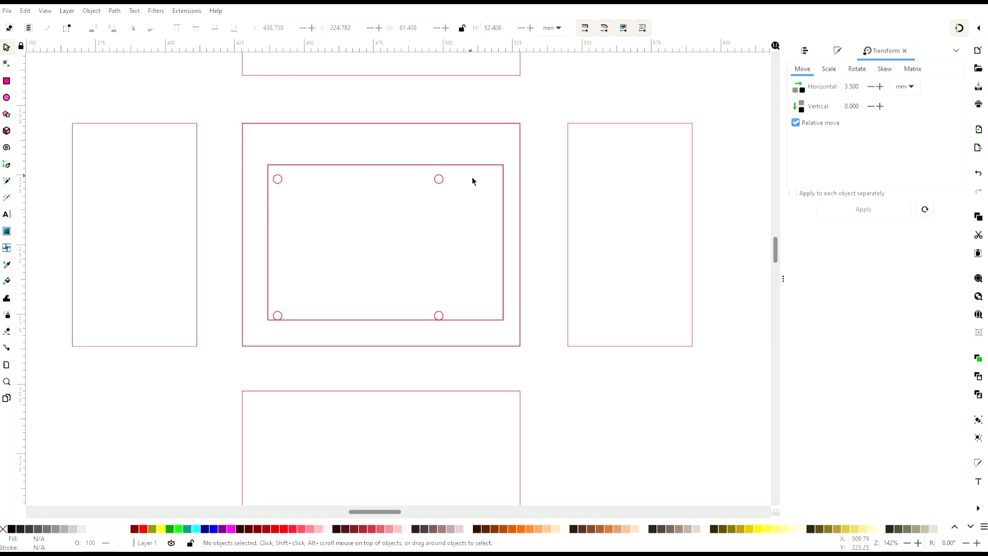
Centre the circle group vertically on the board outline, using the outline as the first selected reference.
left_click(472, 164)
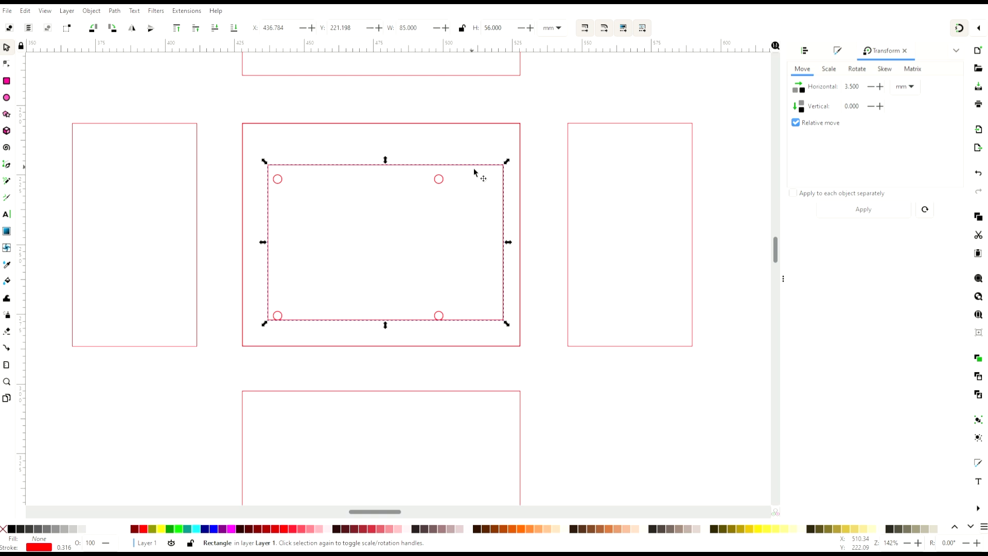
left_click(441, 188, "shift")
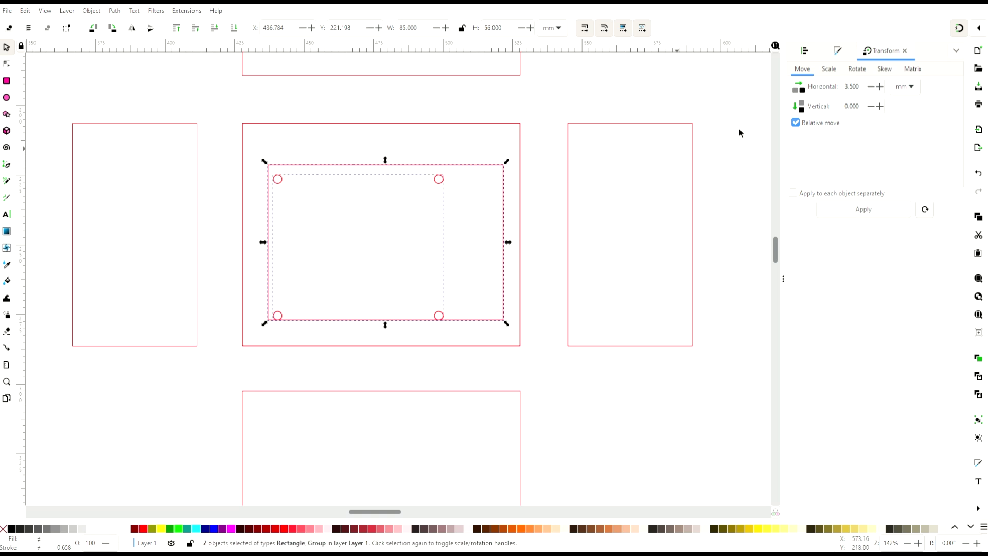
left_click(804, 52)
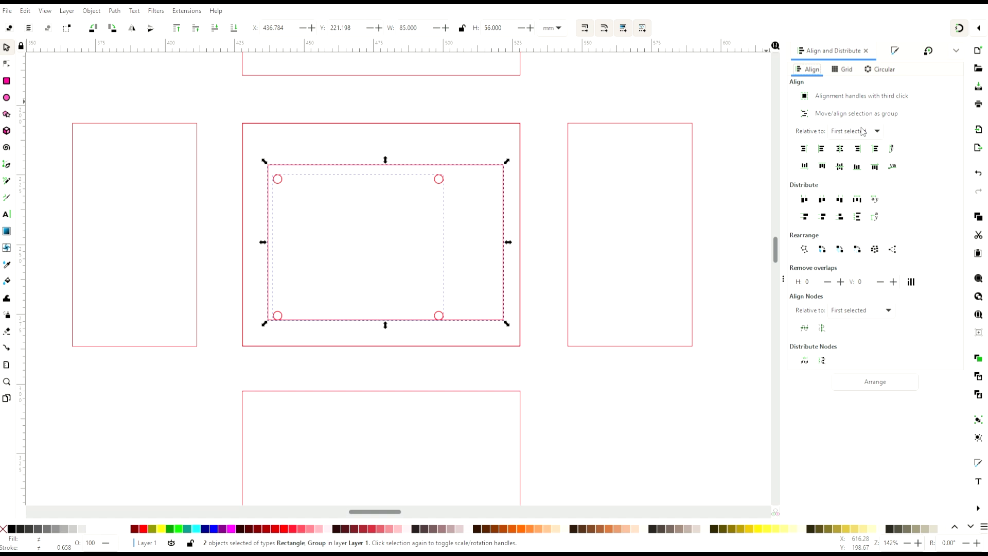
left_click(839, 167)
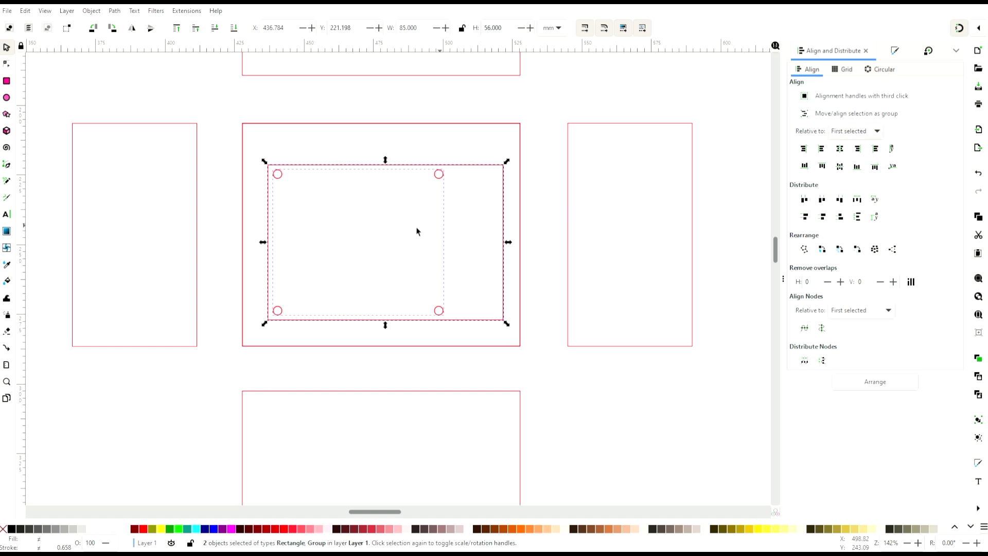
Group the board outline with its four holes and try moving the new group.
left_click(92, 10)
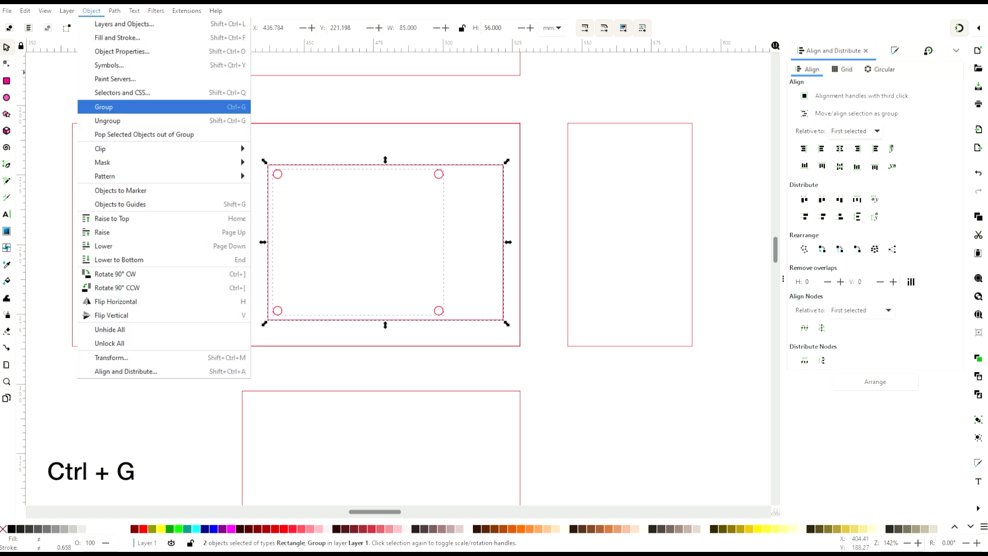
left_click(103, 106)
left_click_drag(345, 154, 369, 182)
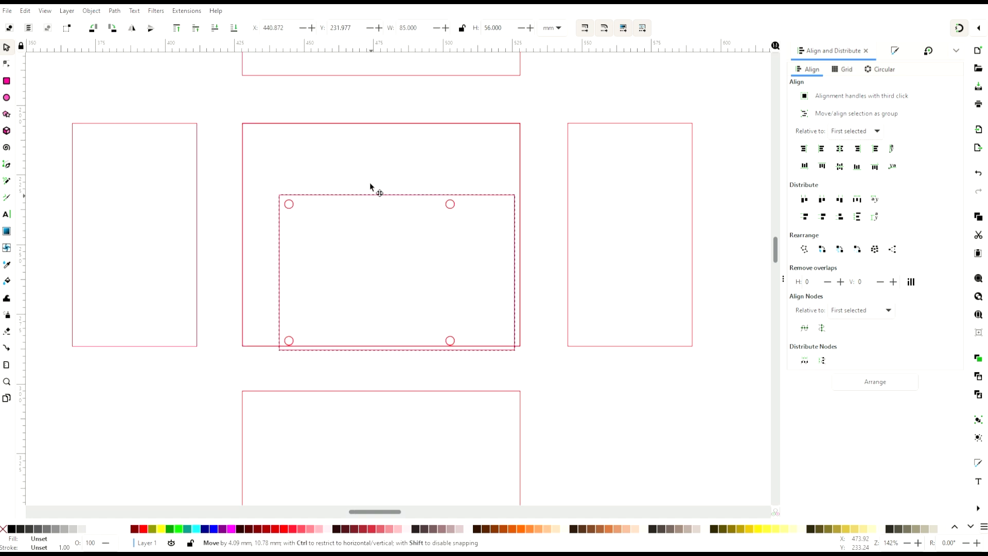
key("Escape")
Set the height of the centre panel around the board to 70 mm.
left_click(493, 124)
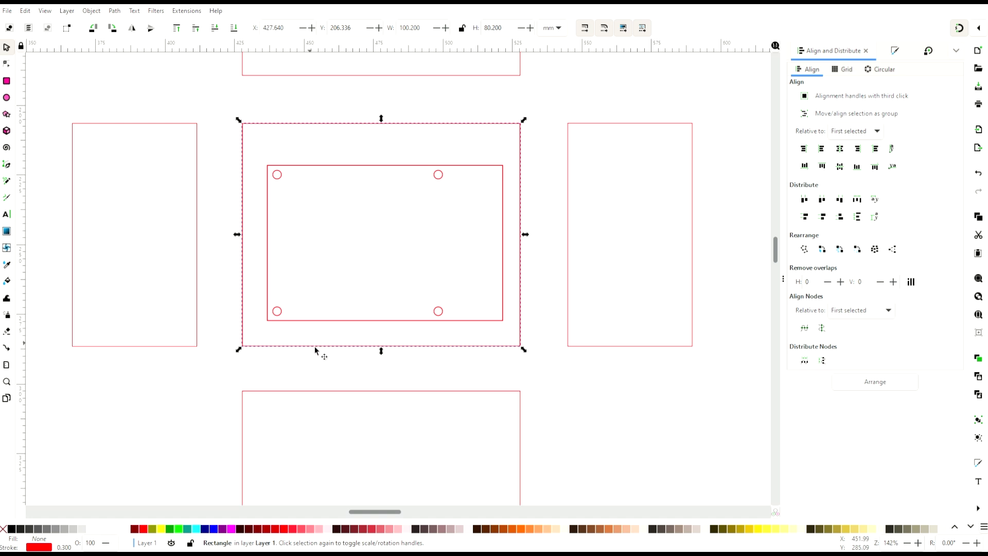
left_click(424, 363)
left_click(430, 351)
double_click(488, 29)
type("70")
key("Return")
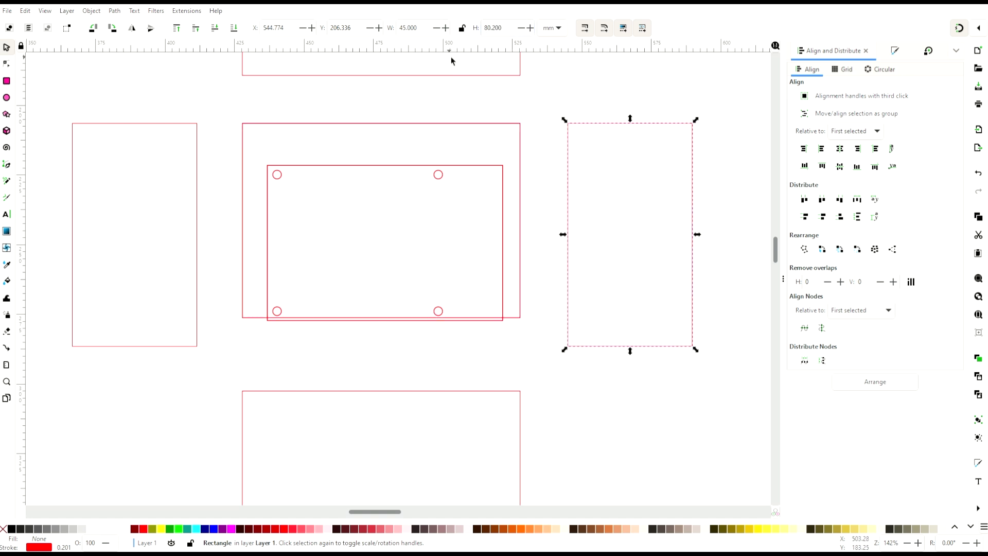
Set the heights of the right and left side panels to 70 mm each and leave nothing selected.
left_click(485, 30)
type("70")
key("Return")
key("Tab")
left_click(486, 32)
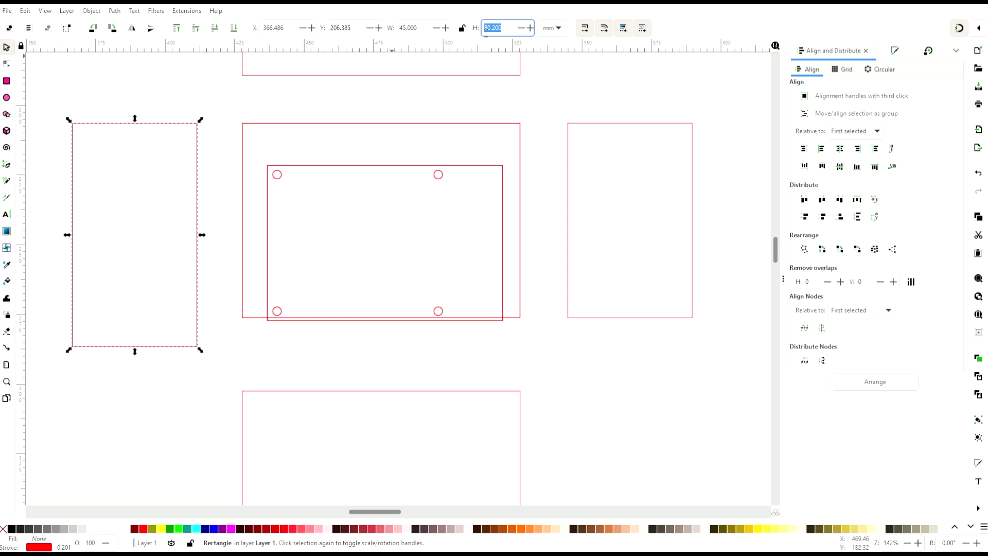
type("70")
key("Return")
left_click(536, 291)
Set the height of the topmost panel in the layout to 70 mm and deselect it.
scroll(546, 242, "up", 10)
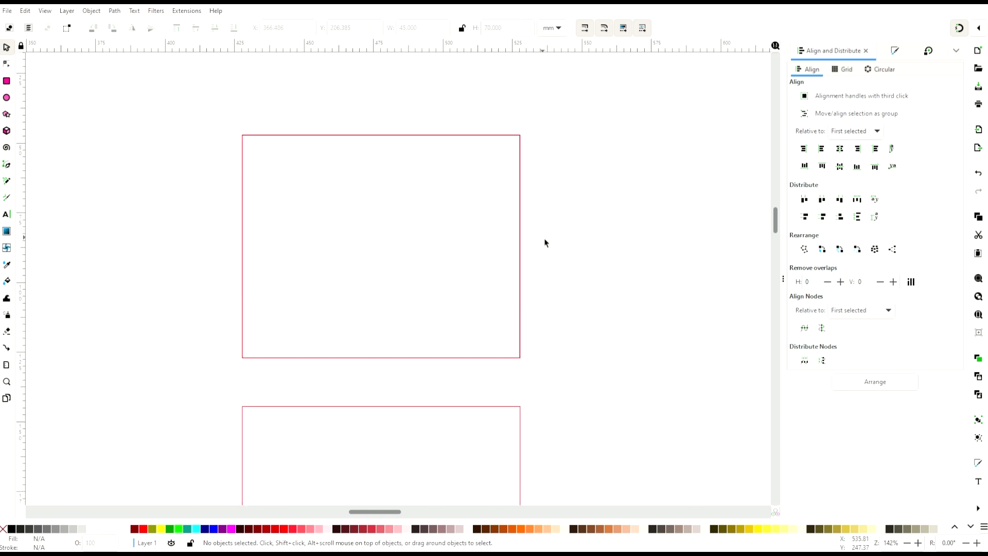
key("Tab")
left_click(492, 27)
type("70")
key("Return")
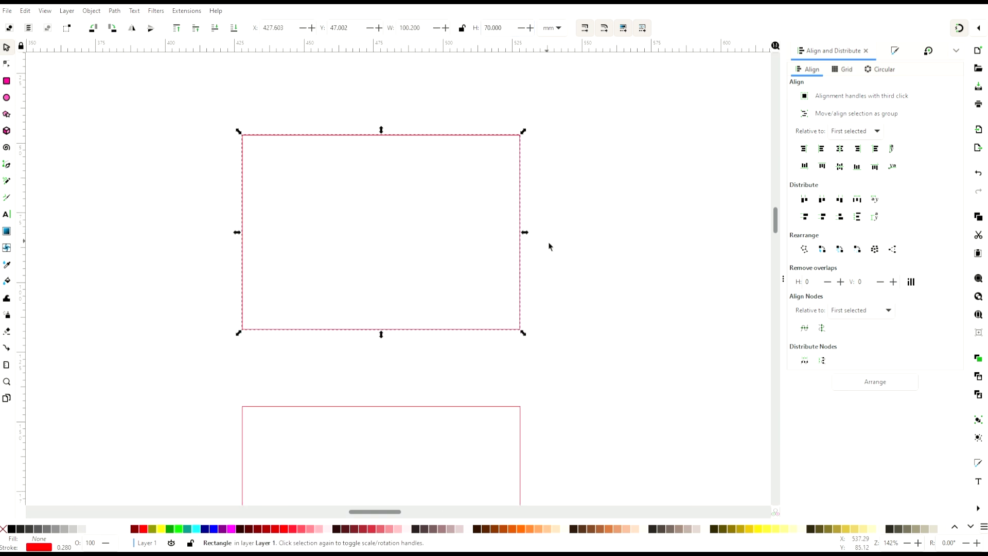
scroll(549, 247, "down", 7)
left_click(549, 247)
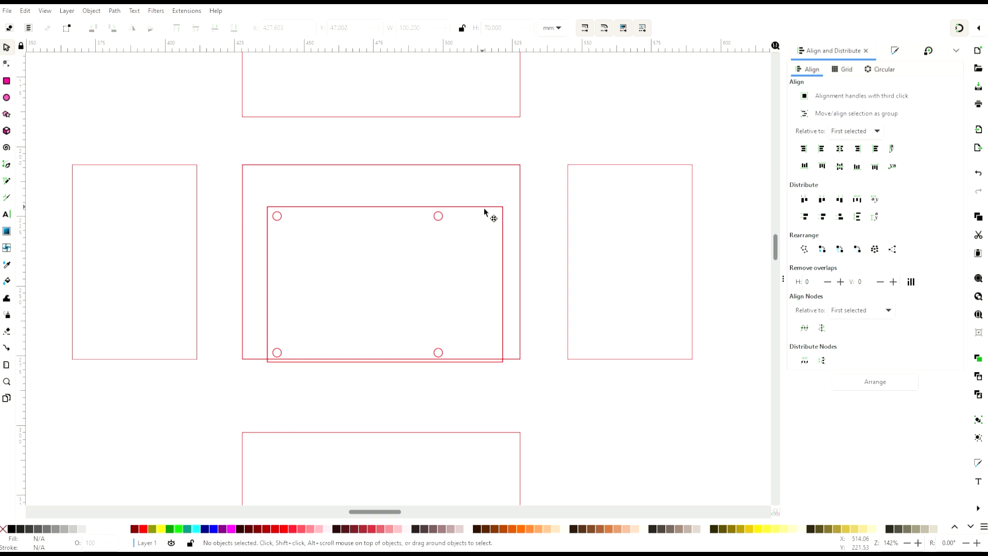
Snap the board group into the centre panel's lower-right corner and shift it -1 mm horizontally.
left_click_drag(484, 208, 487, 193)
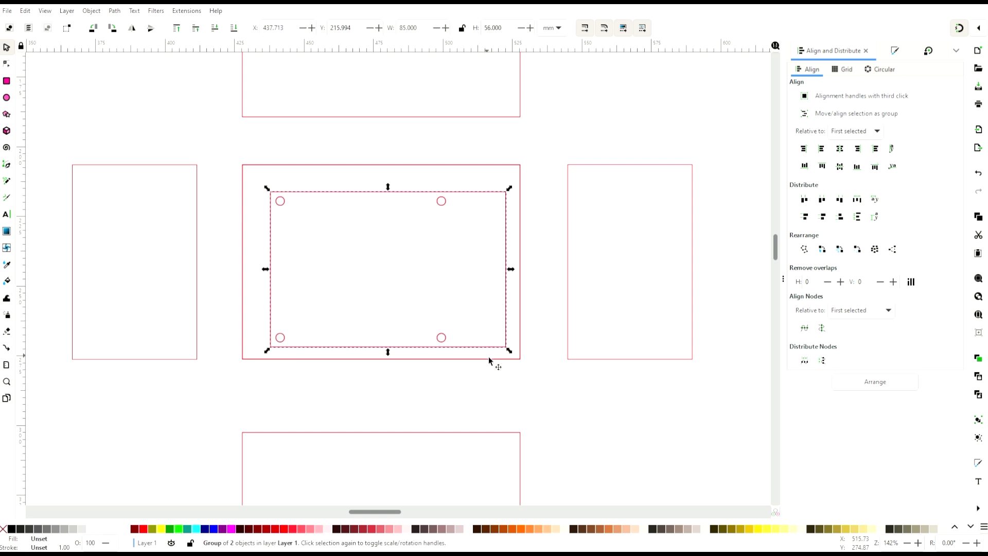
left_click_drag(490, 351, 502, 362)
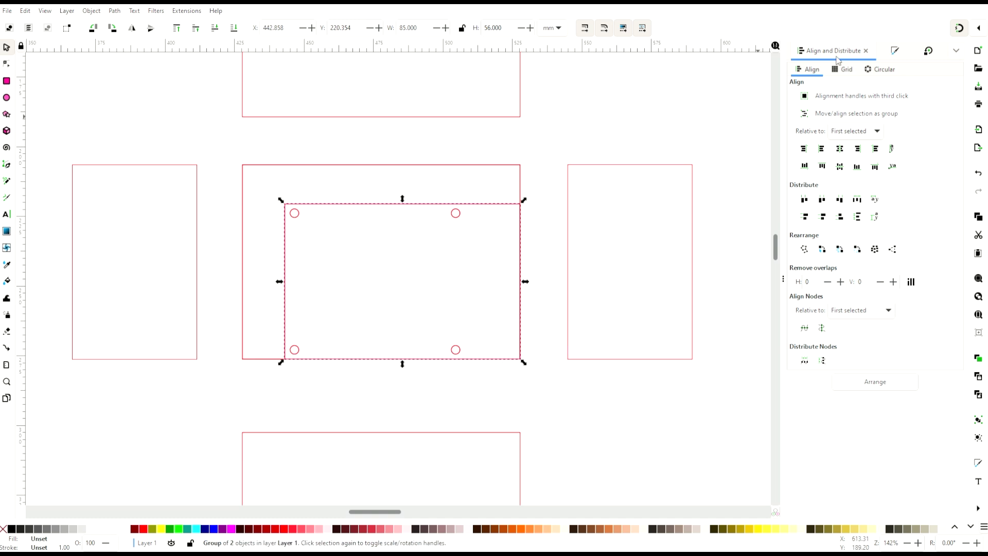
left_click(927, 51)
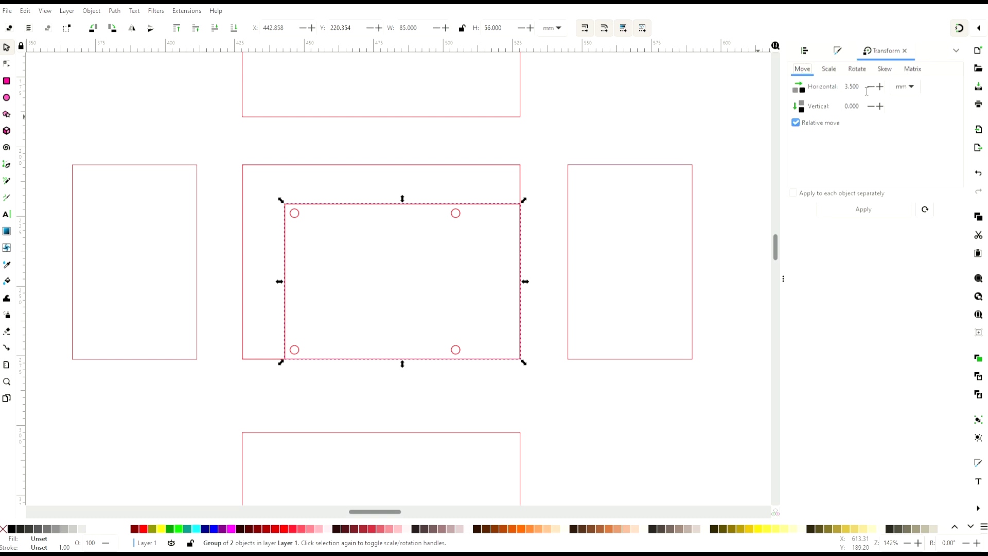
triple_click(866, 91)
type("1")
left_click(879, 210)
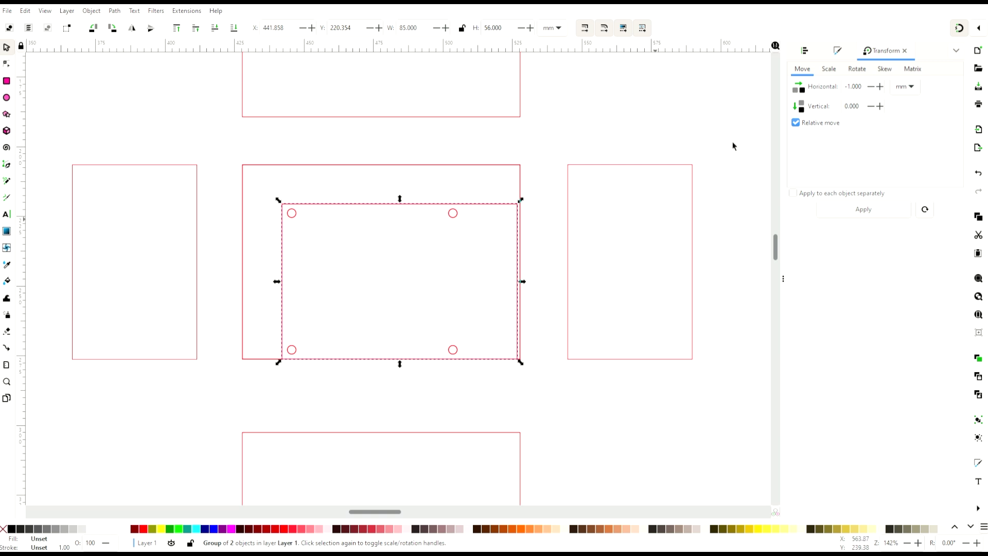
Shift the board group -1 mm vertically with a 0 mm horizontal offset and deselect it.
triple_click(862, 107)
type("-1")
left_click(860, 87)
triple_click(860, 87)
type("0")
left_click(862, 210)
left_click(559, 389)
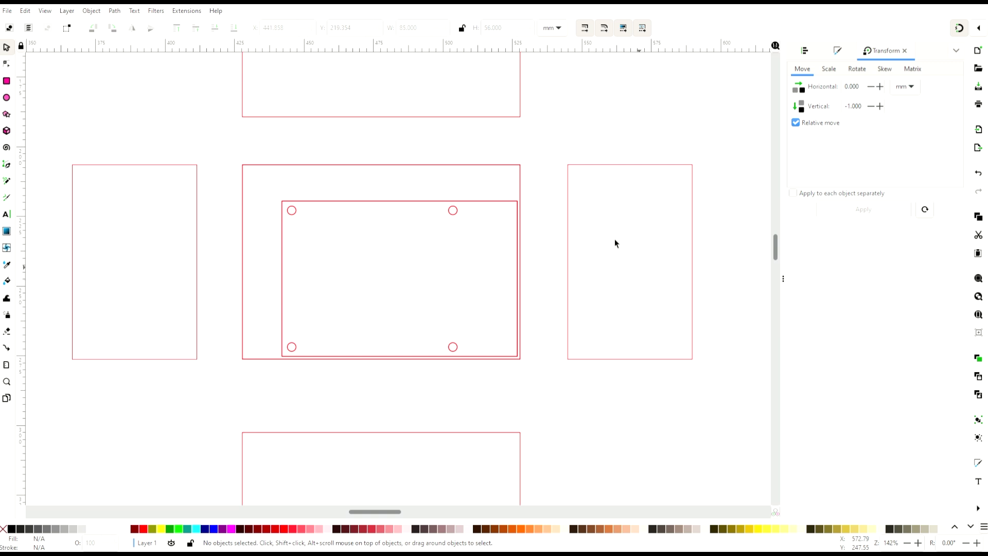
Draw a rectangle inside the right side panel and size it 16 mm wide by 17.5 mm high.
left_click(7, 82)
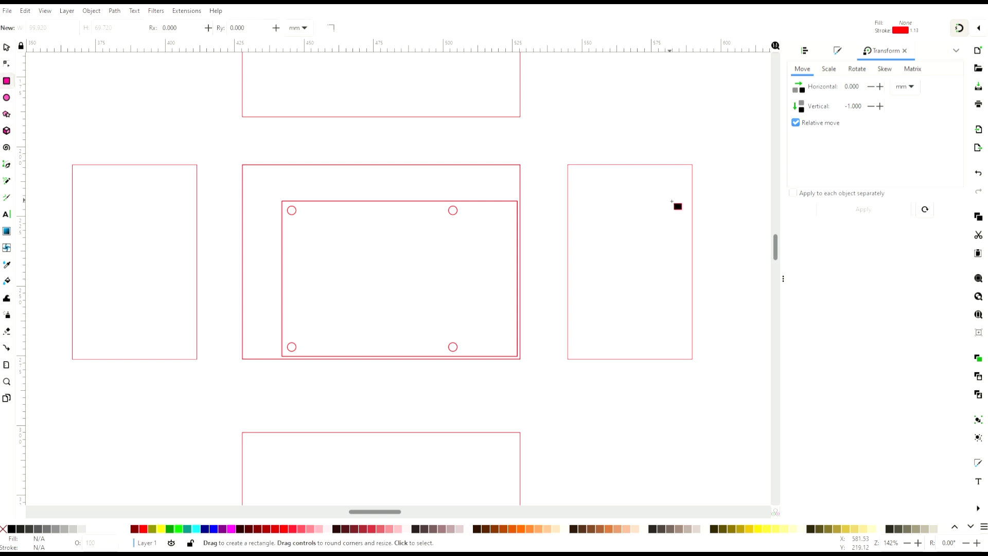
left_click_drag(666, 193, 606, 241)
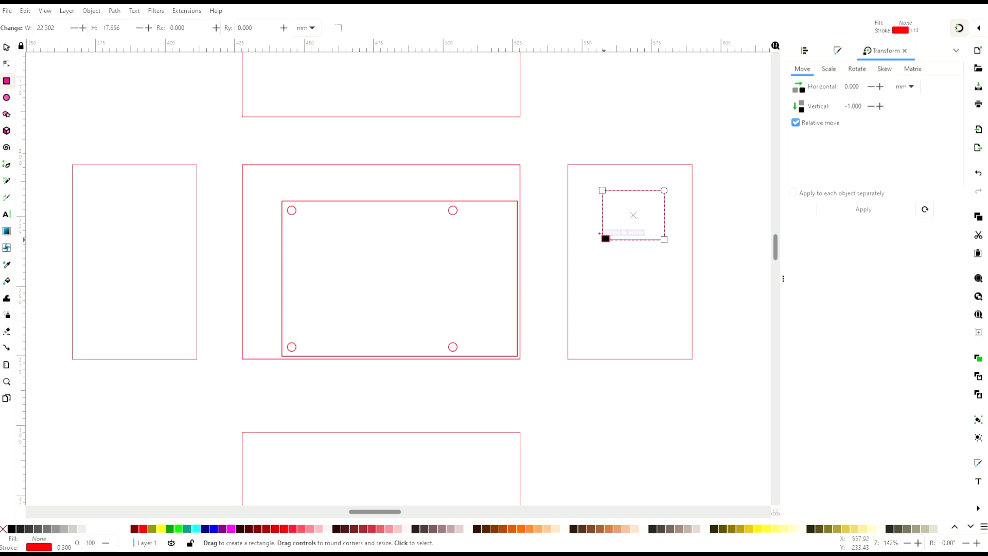
key("s")
double_click(492, 28)
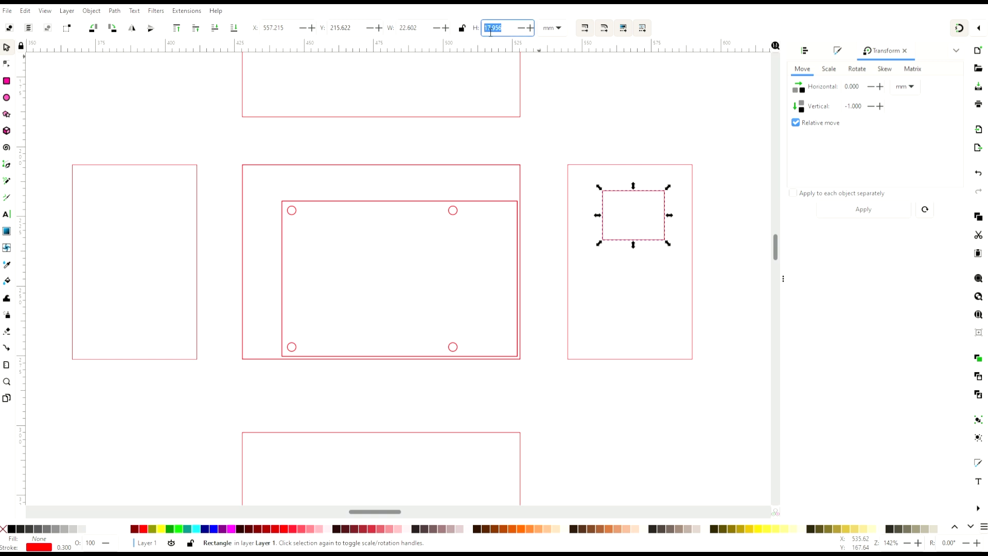
type("17.5")
key("Return")
double_click(410, 28)
type("16")
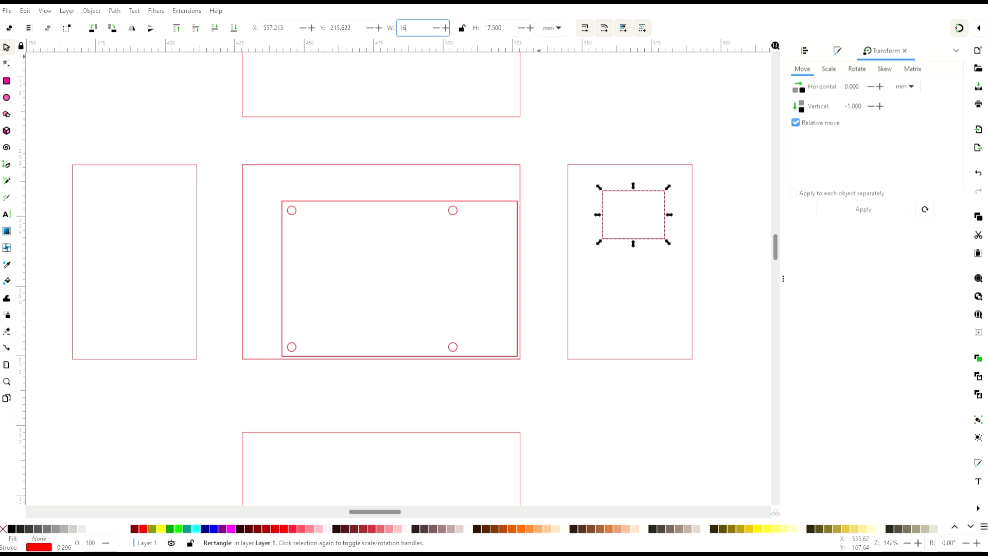
key("Return")
Reposition the rectangle, place a duplicate directly below it sized 18 mm wide by 16.5 mm high, and deselect it.
left_click_drag(648, 229, 627, 293)
key("ctrl+d")
double_click(409, 27)
type("18")
key("Return")
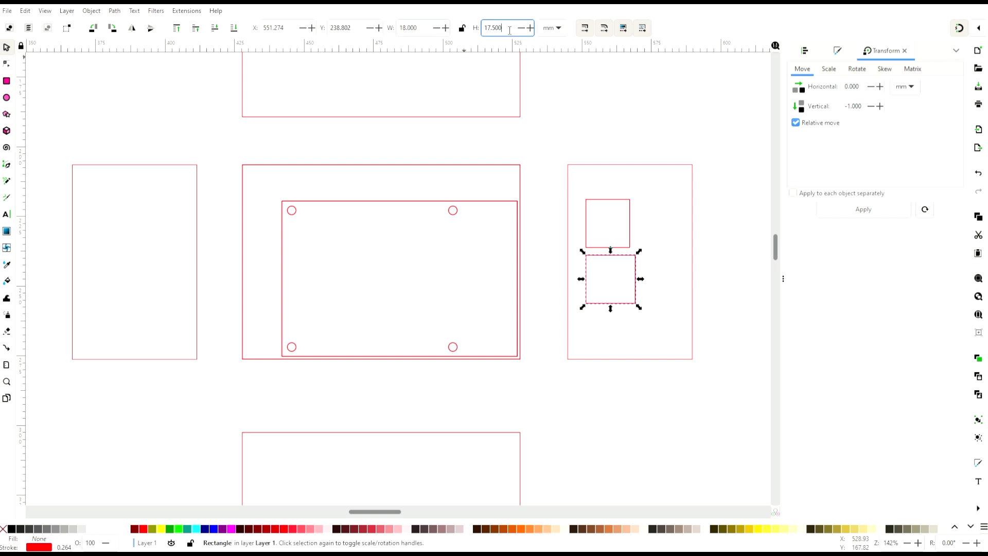
double_click(494, 28)
type("16.5")
key("Return")
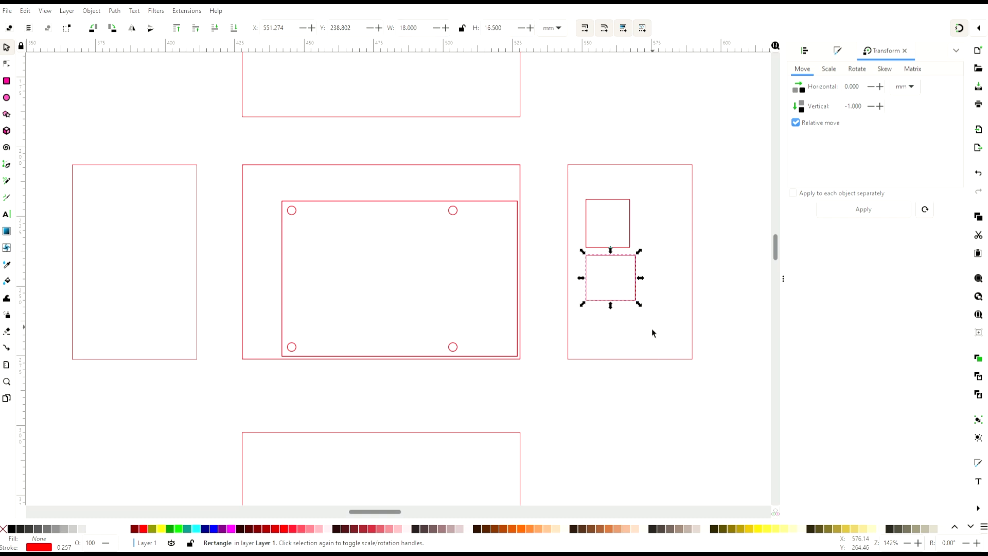
left_click(652, 329)
Duplicate the 18 × 16.5 mm rectangle below itself and line up the top rectangle's right edge with the two lower ones.
left_click(634, 267)
key("ctrl+d")
left_click_drag(634, 266, 634, 320)
left_click(650, 263)
left_click_drag(631, 228, 641, 230)
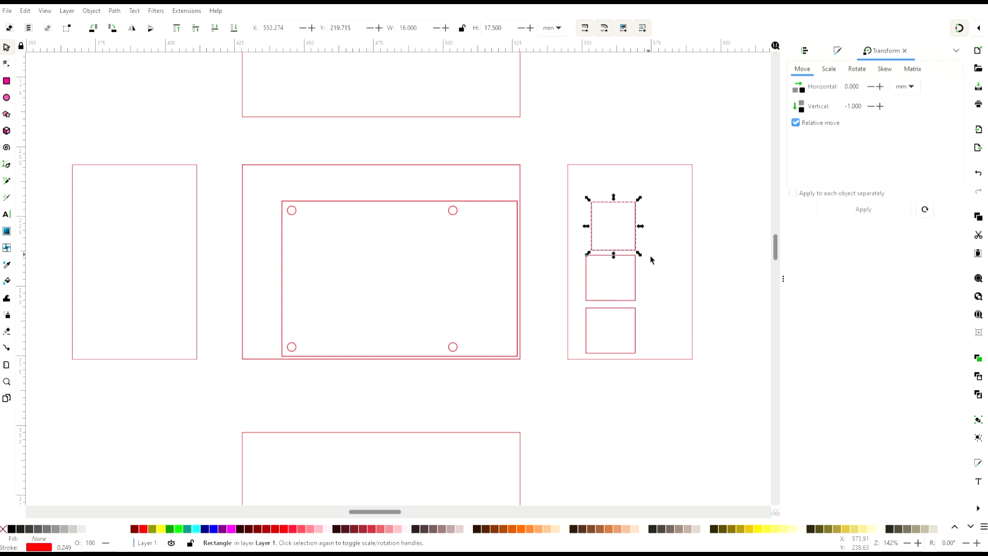
key("Up")
left_click(650, 255)
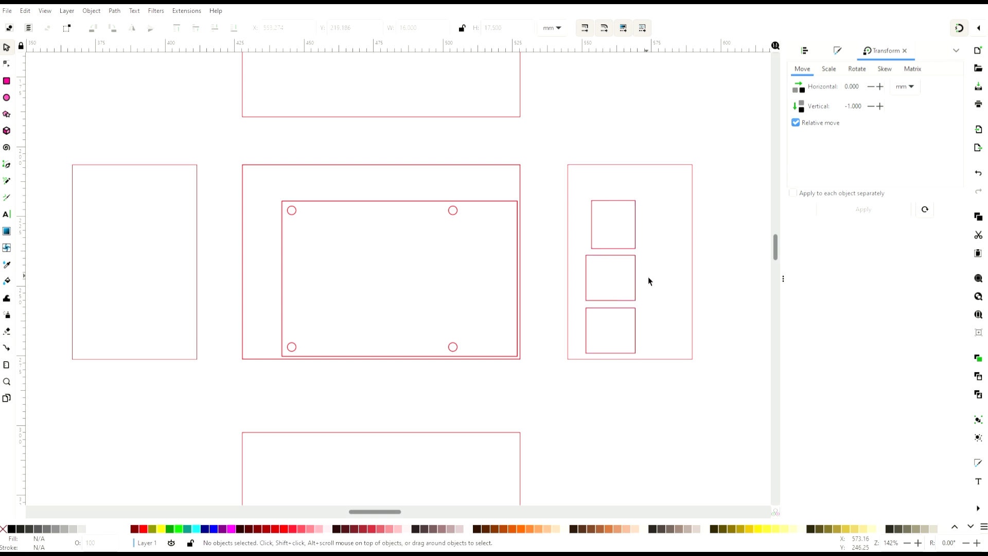
Move the three small rectangles down so their centres sit on the right panel's bottom edge.
left_click_drag(636, 338, 638, 357)
left_click(636, 330)
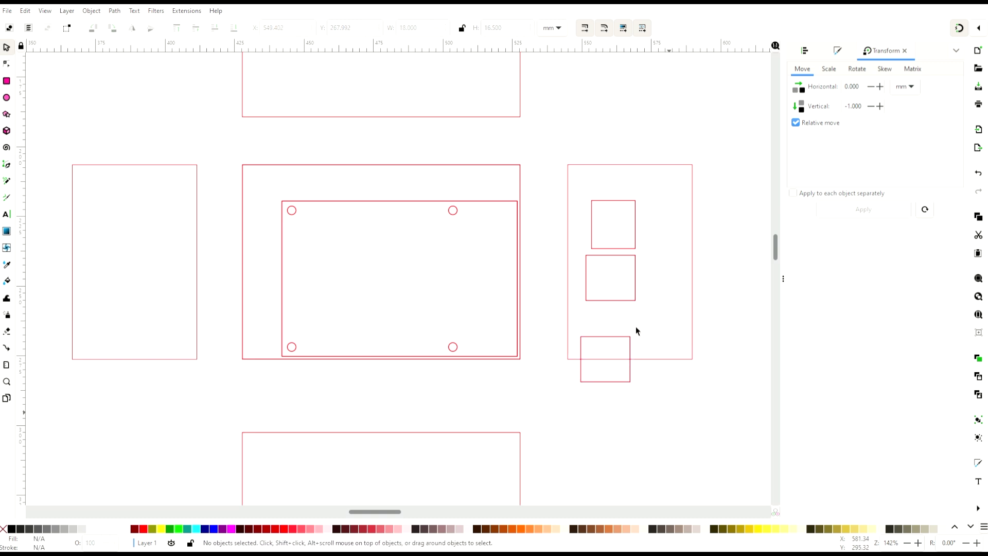
left_click_drag(638, 280, 644, 362)
left_click_drag(602, 208, 663, 359)
left_click(638, 404)
Shift the leftmost small rectangle 10 mm vertically, and reverse it with two -10 mm moves to place it above the panel's bottom edge.
left_click(585, 383)
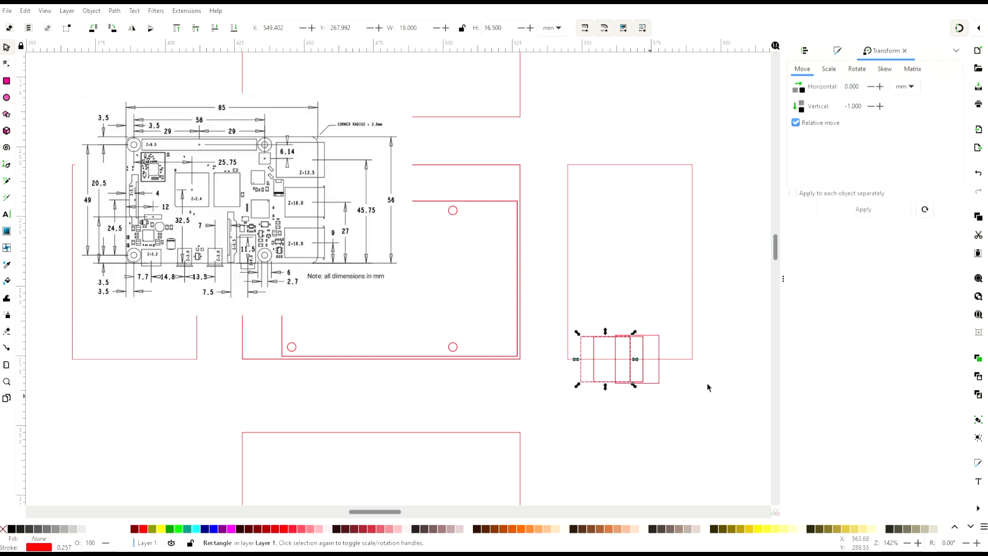
triple_click(854, 106)
type("0")
left_click(852, 212)
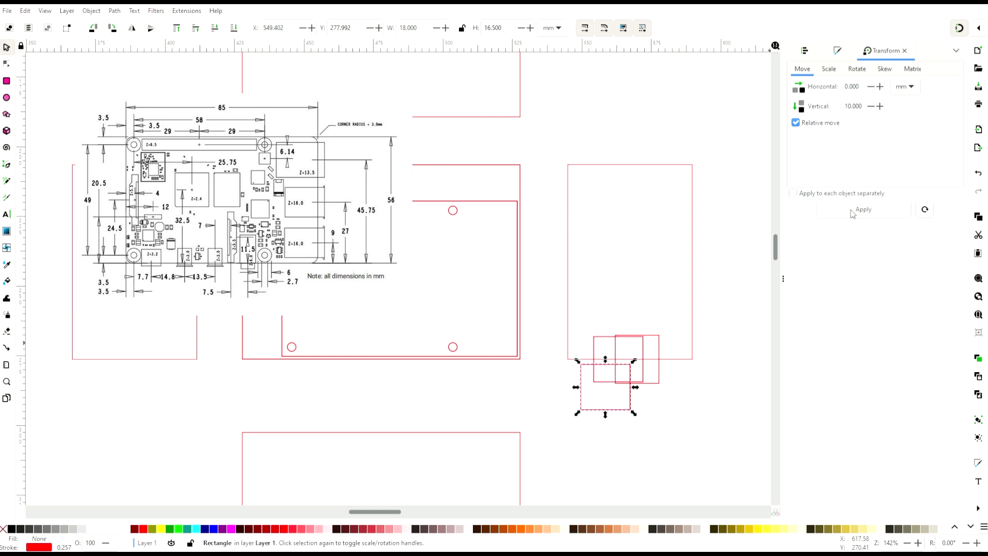
left_click(844, 108)
type("-")
double_click(863, 209)
Shift the middle of the three overlapping rectangles -28 mm vertically.
left_click(643, 353)
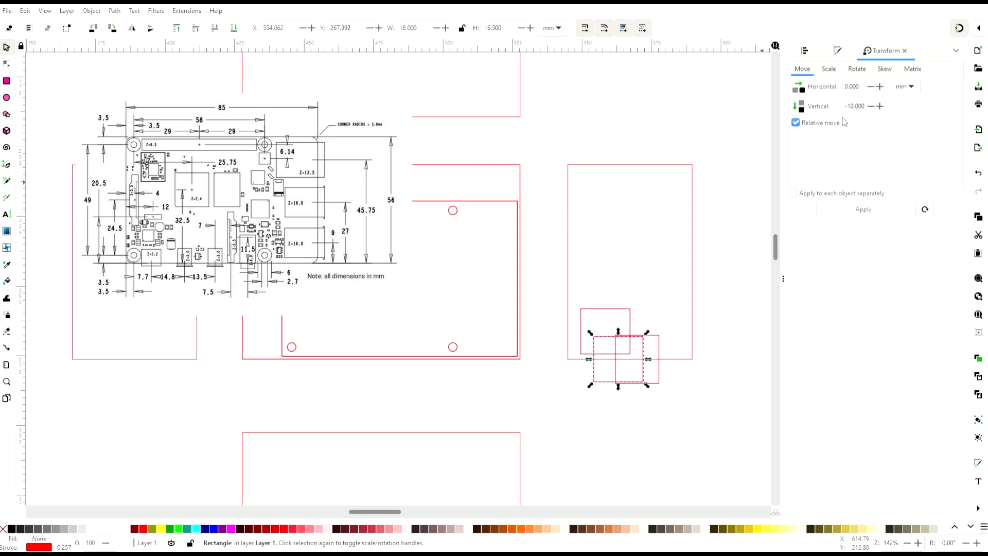
double_click(852, 110)
type("28")
left_click(840, 212)
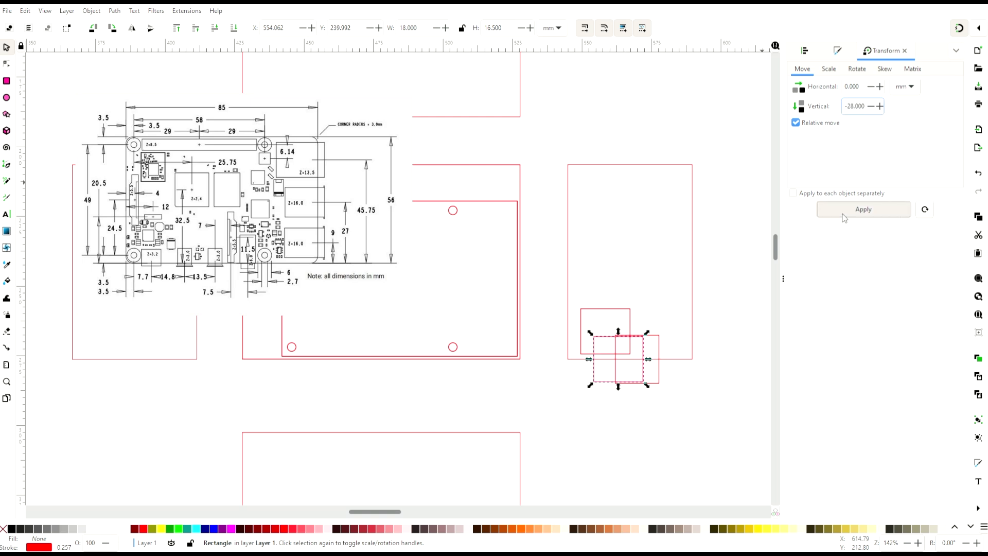
Shift the 16 × 17.5 mm rectangle -46.75 mm vertically and deselect it.
left_click(647, 385)
left_click(646, 385)
double_click(851, 106)
type("-46")
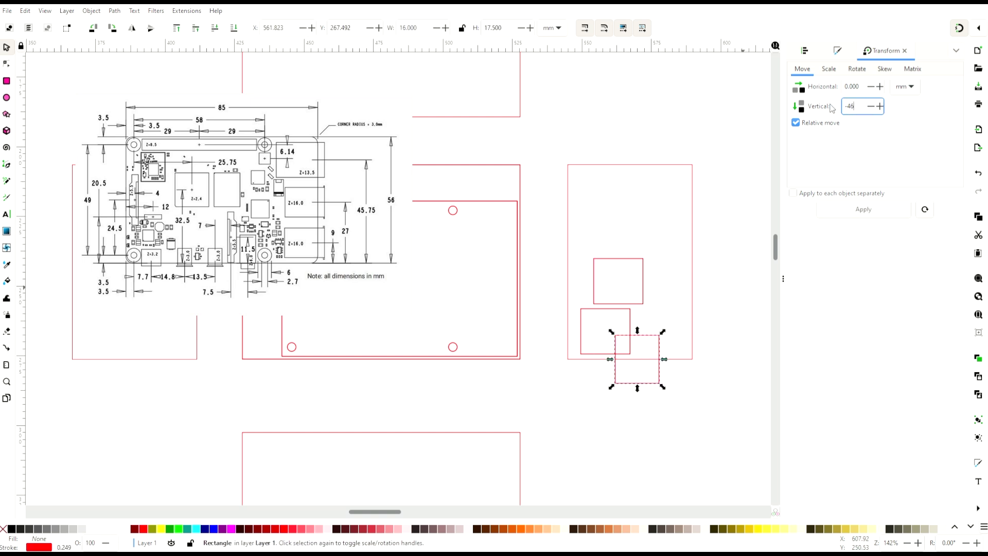
type(".75")
left_click(863, 210)
left_click(667, 285)
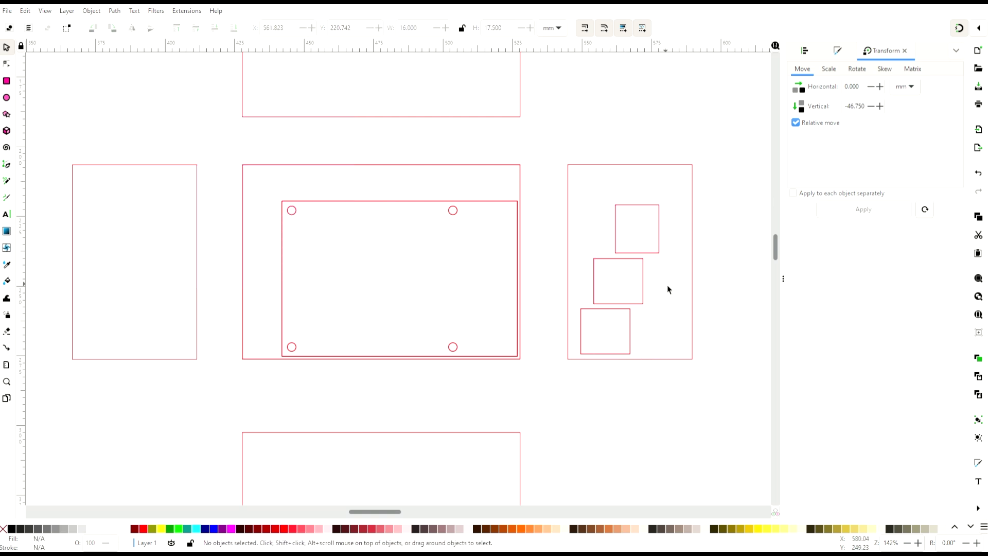
Align the right edges of the three small rectangles in the right side panel and deselect them.
left_click_drag(668, 188, 574, 384)
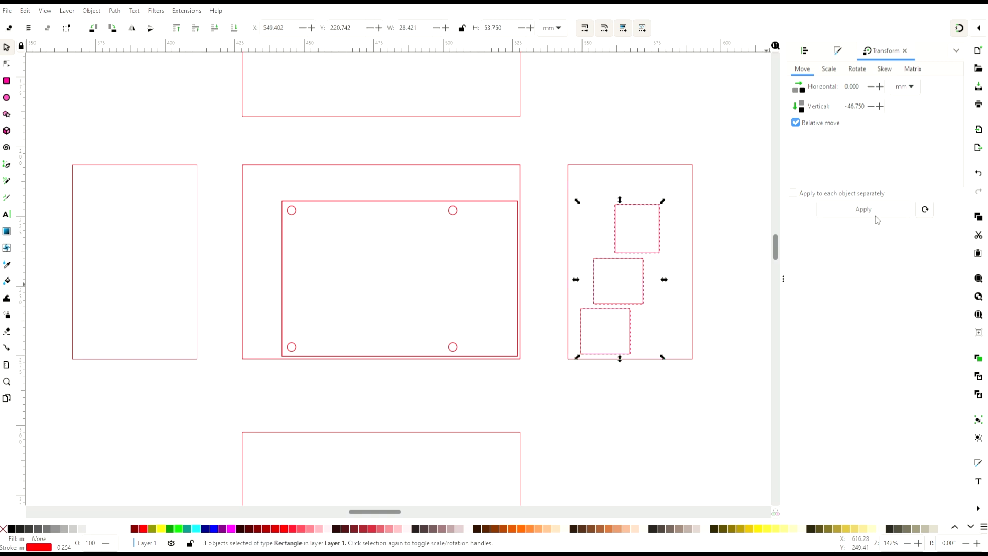
left_click(804, 50)
left_click(857, 149)
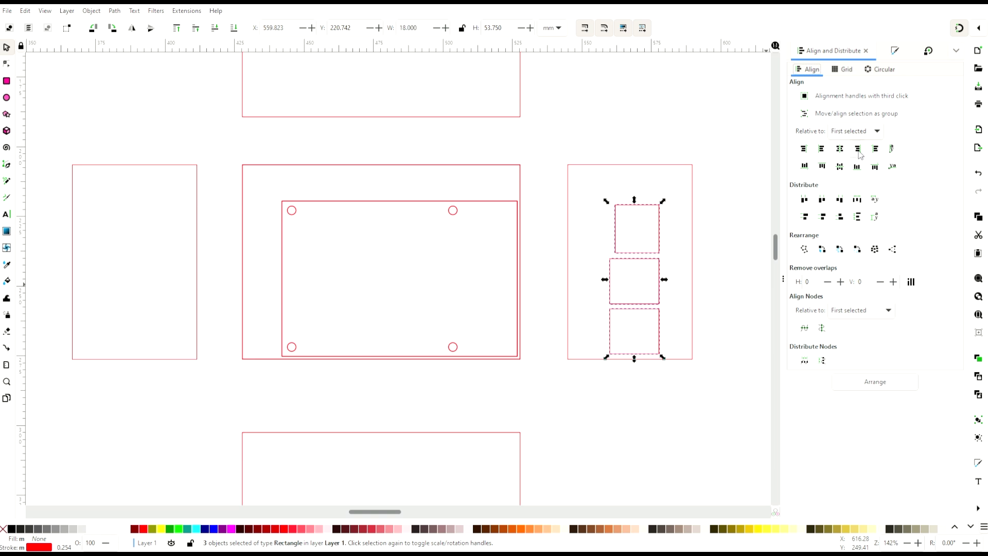
left_click(716, 230)
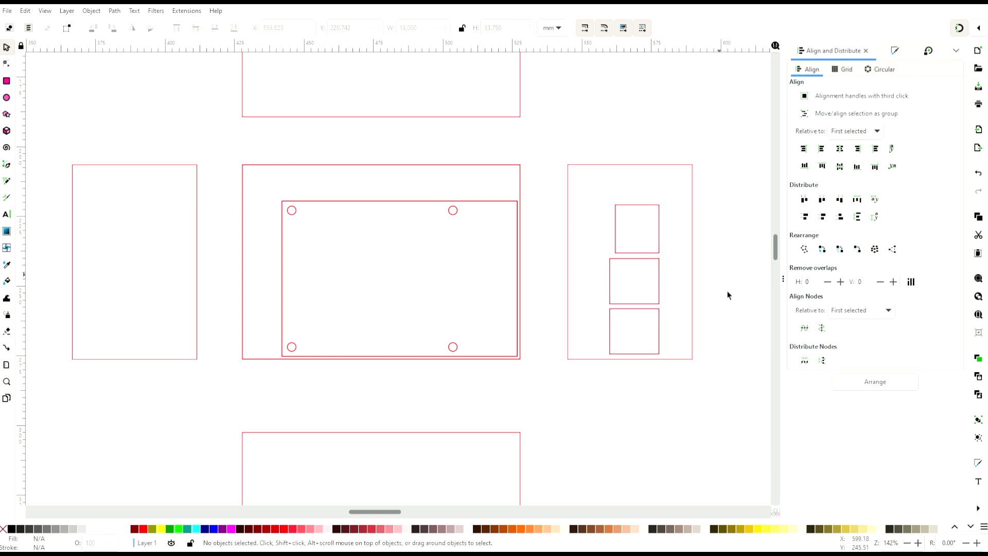
Draw a tall spacer rectangle about 63 mm high from the right panel's lower-right corner and set its width to 10 mm.
left_click(7, 81)
left_click_drag(694, 360, 665, 184)
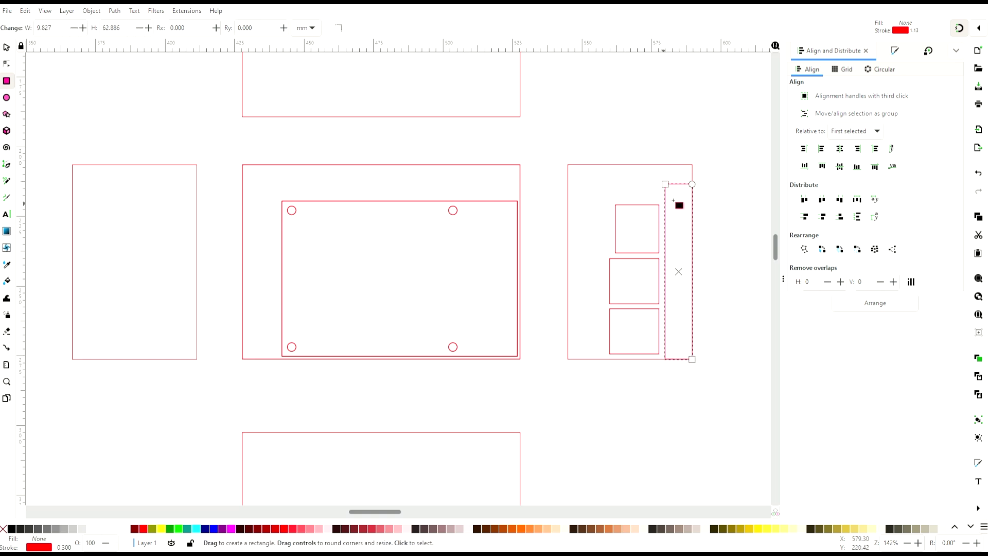
key("s")
left_click(675, 186)
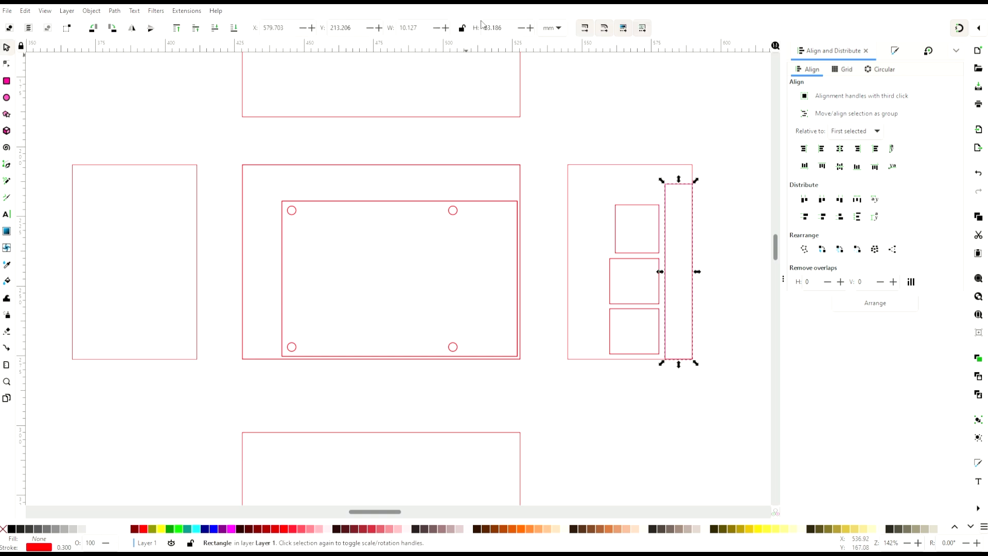
left_click(428, 31)
type("10")
key("Return")
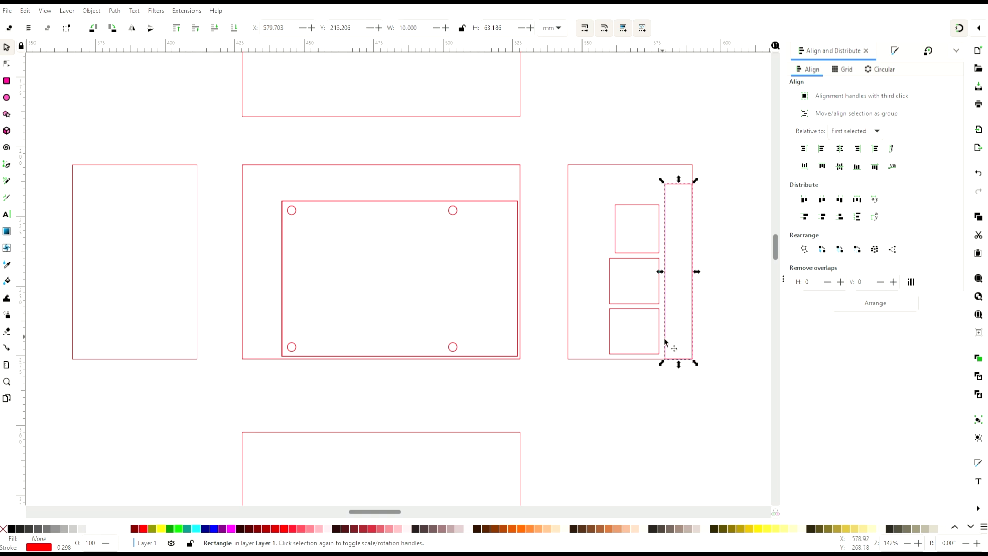
Nudge the three small rectangles right until they touch the spacer rectangle's left edge, and deselect them.
left_click(668, 409)
left_click_drag(606, 187, 665, 361)
key("Right")
key("Right")
key("Right")
key("Right")
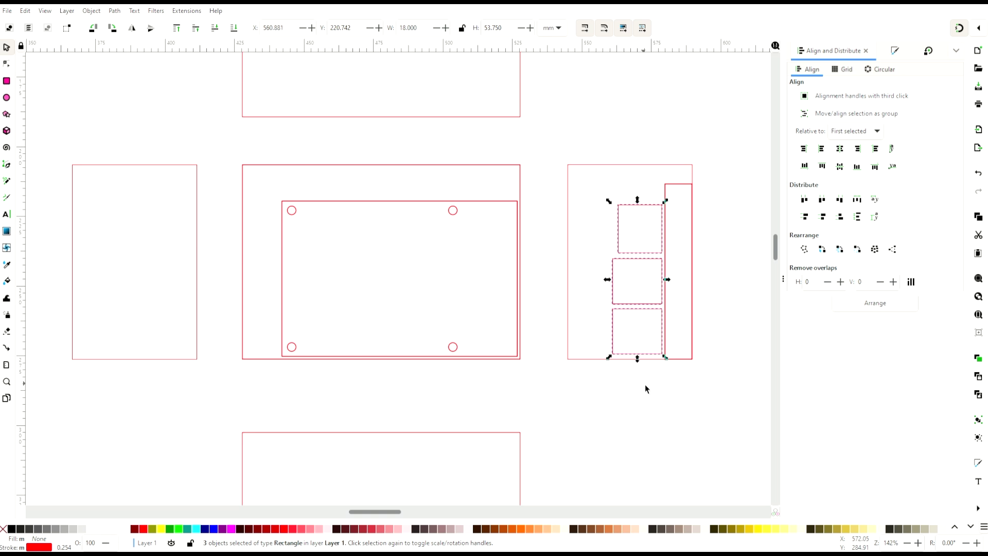
left_click(653, 412)
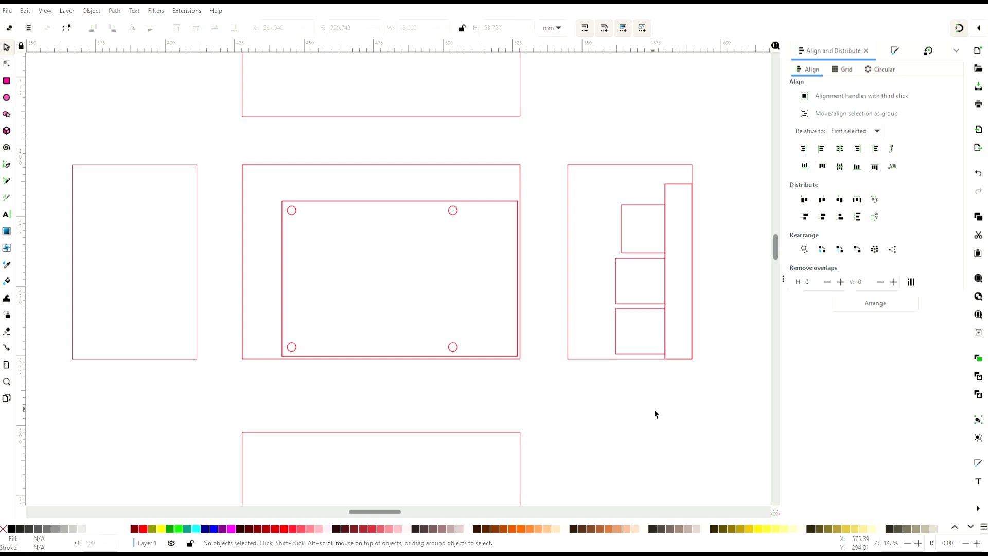
Shift the top small rectangle 1.5 mm horizontally with a 0 mm vertical offset and delete the 10 mm spacer rectangle.
left_click(626, 205)
key("shift+ctrl+m")
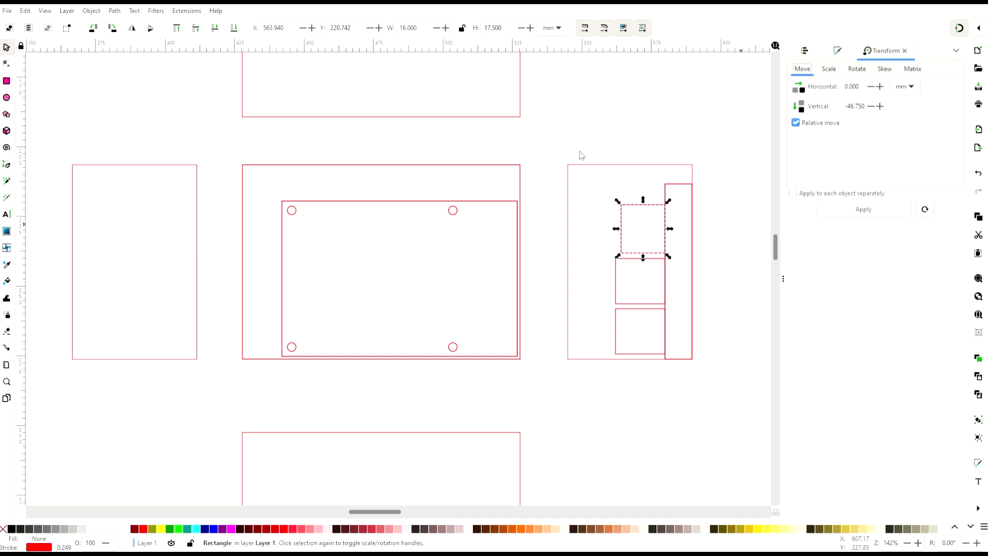
left_click_drag(867, 108, 837, 91)
type("0")
type("1.5")
left_click(858, 211)
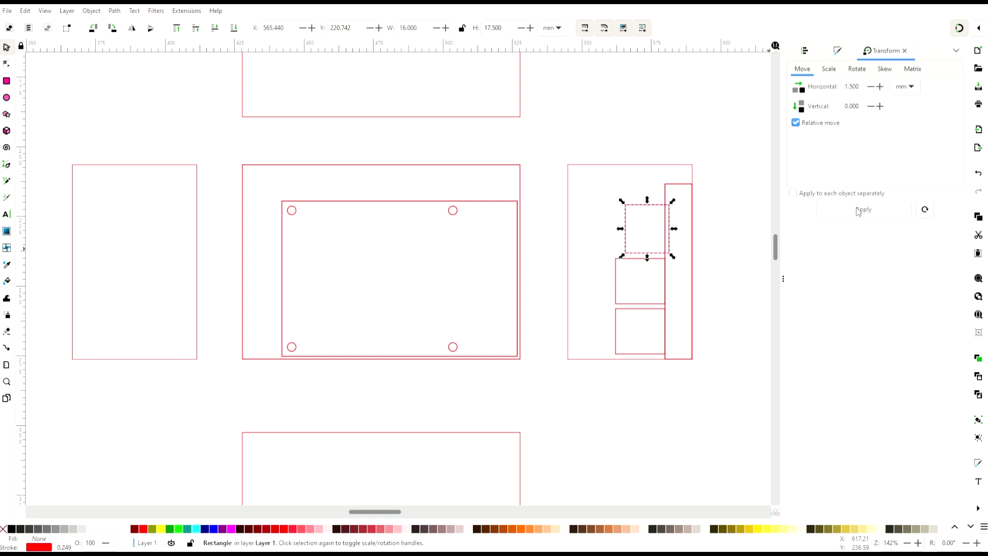
left_click(719, 275)
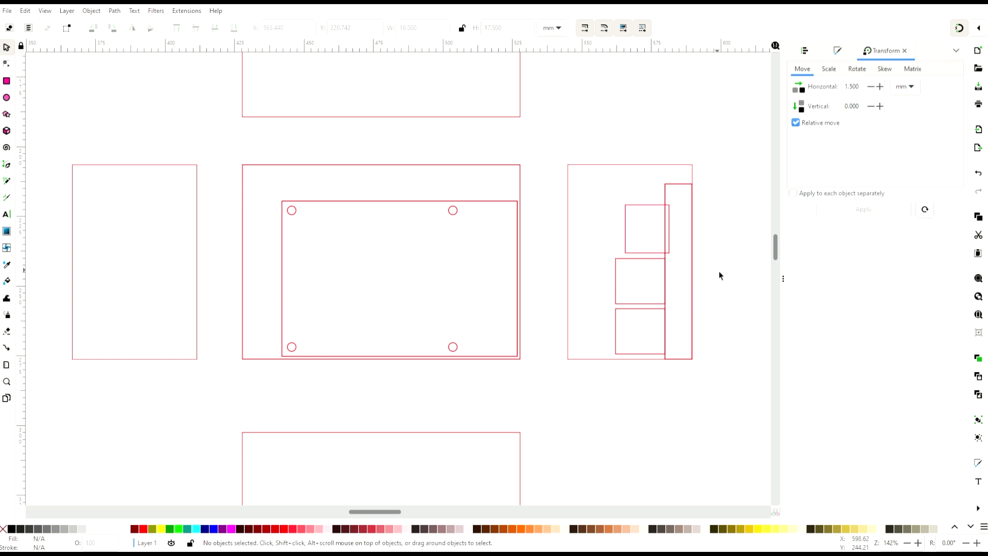
left_click(673, 191)
key("Delete")
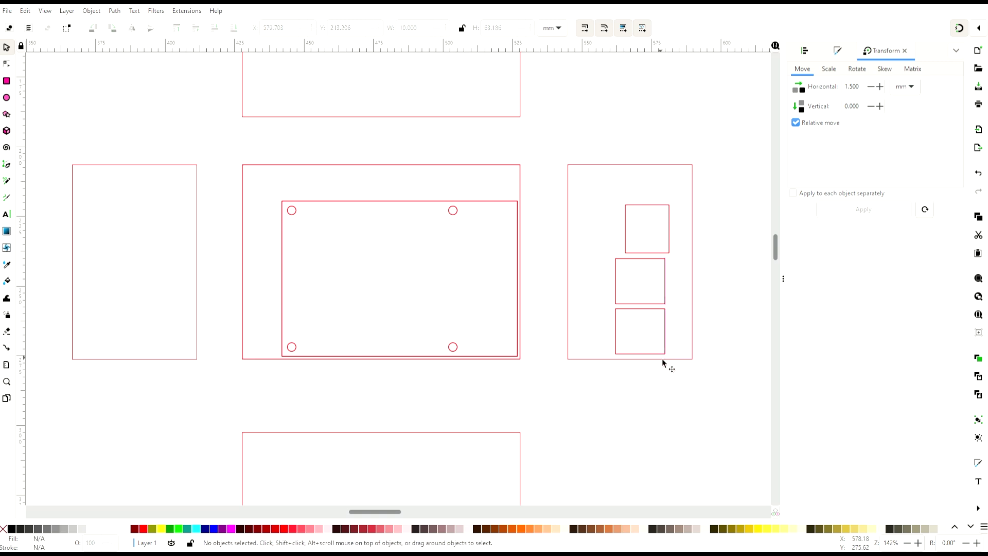
Draw a row of three small rectangles and an ellipse inside the panel below the centre panel.
scroll(634, 406, "down", 5)
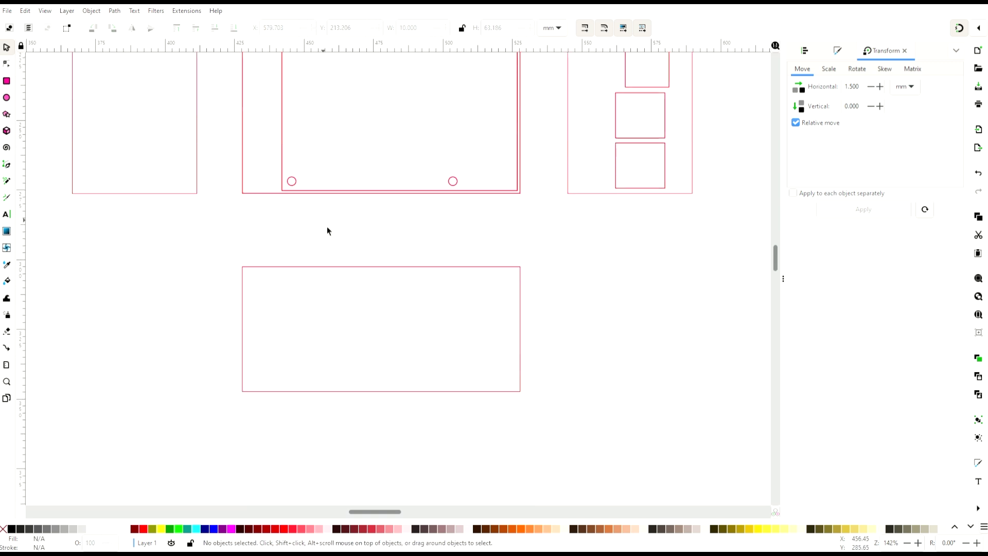
key("r")
mouse_move(281, 329)
left_mouse_down()
mouse_move(318, 349)
mouse_move(480, 354)
left_mouse_up()
left_click(6, 97)
key("s")
Set the leftmost rectangle in the row to 12.3 mm wide and 6.3 mm high.
left_click(305, 350)
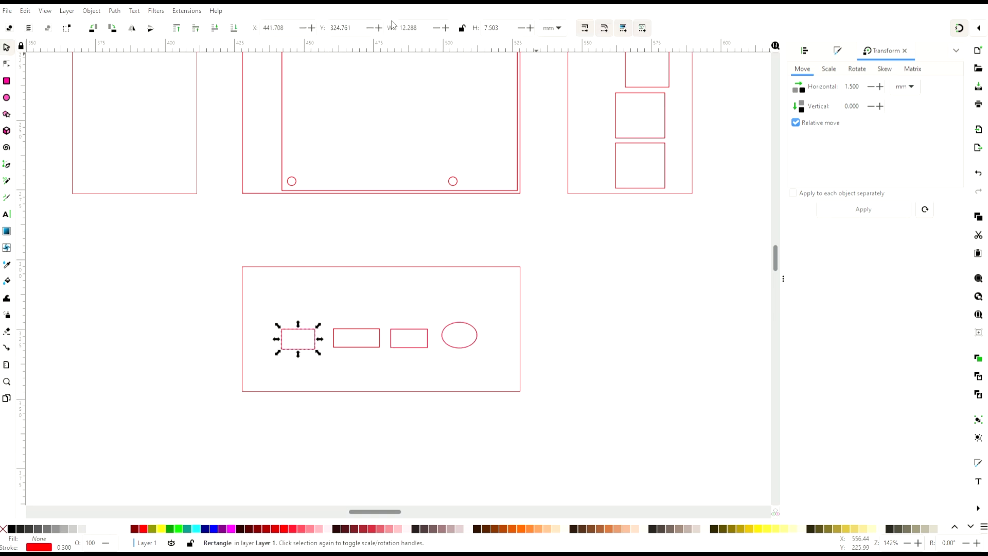
left_click(408, 28)
type("12.3")
double_click(492, 29)
type("6.3")
key("Return")
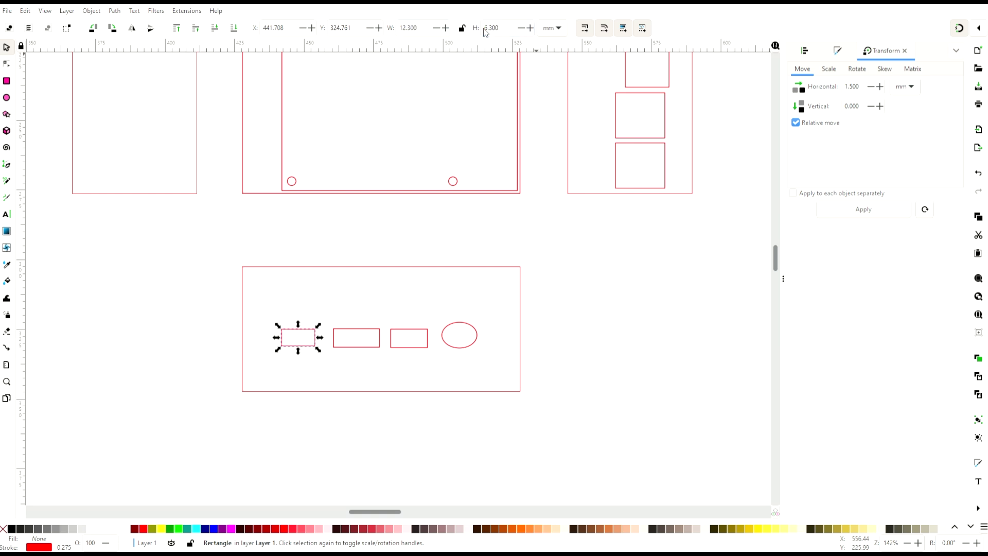
Set the second rectangle in the row to 10.3 mm wide and 6.3 mm high.
left_click(355, 338)
left_click(406, 29)
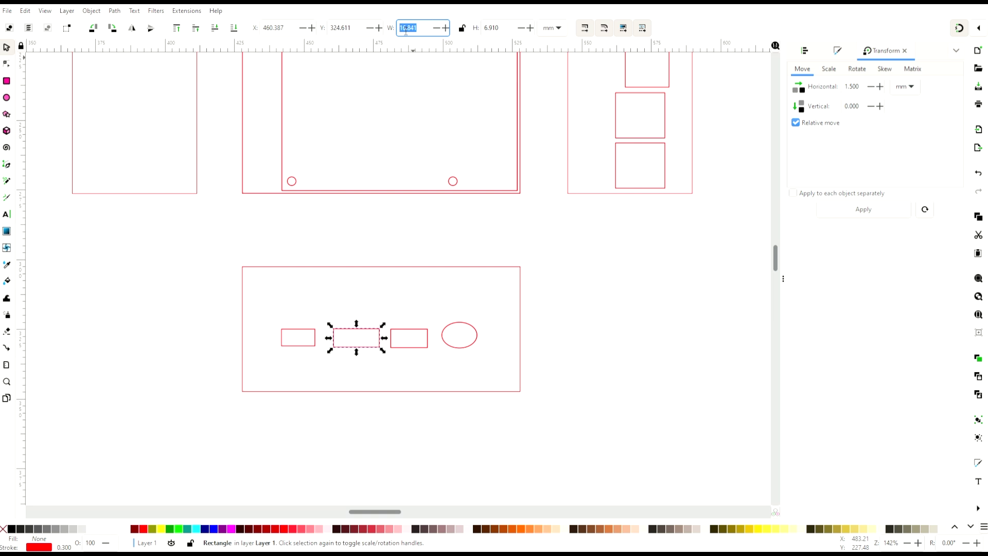
type("10.3")
key("Return")
key("Tab")
type("6.3")
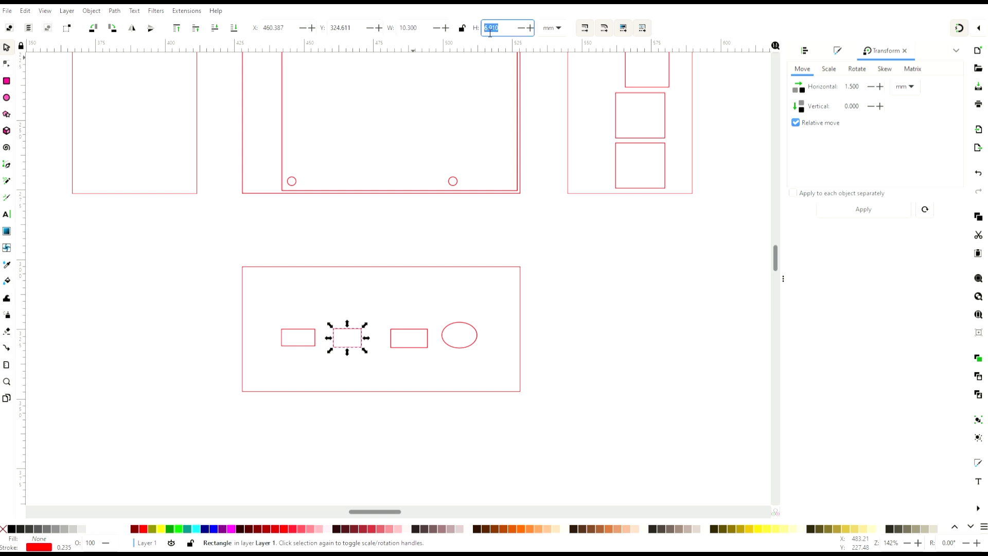
key("Return")
Resize the ellipse into a circle 8 mm wide and 8 mm high and deselect it.
left_click(443, 348)
left_click(443, 344)
left_click(400, 29)
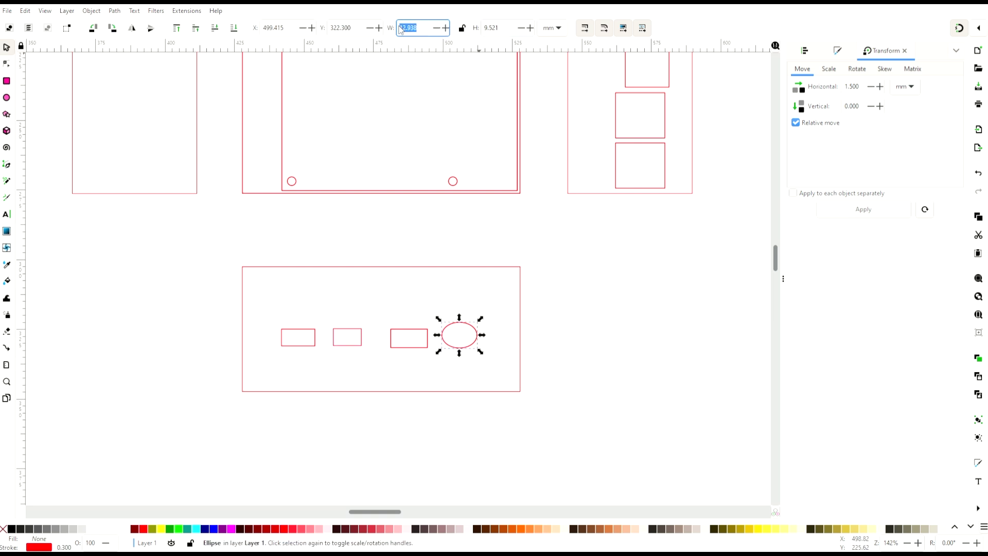
type("7.7")
left_click(484, 29)
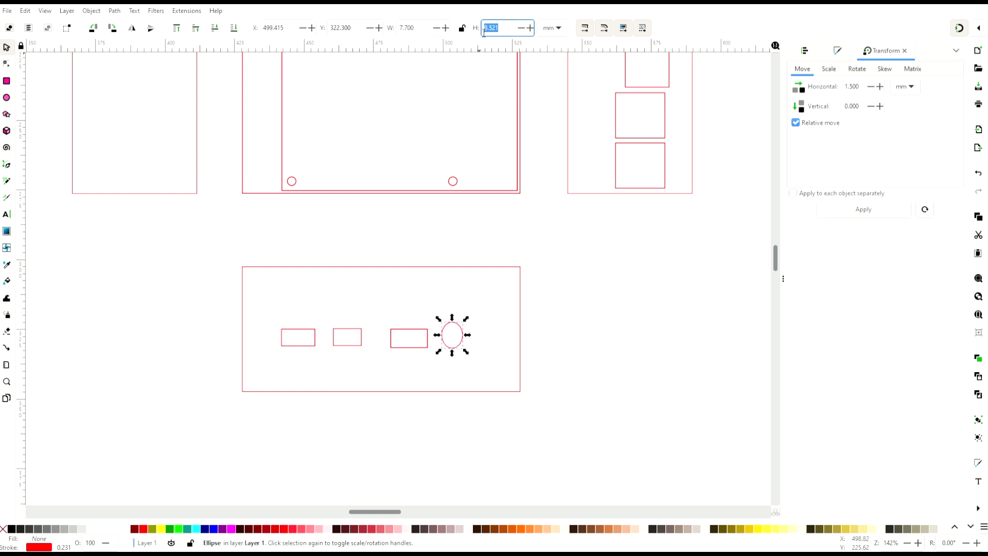
type("8")
key("Return")
left_click(466, 248)
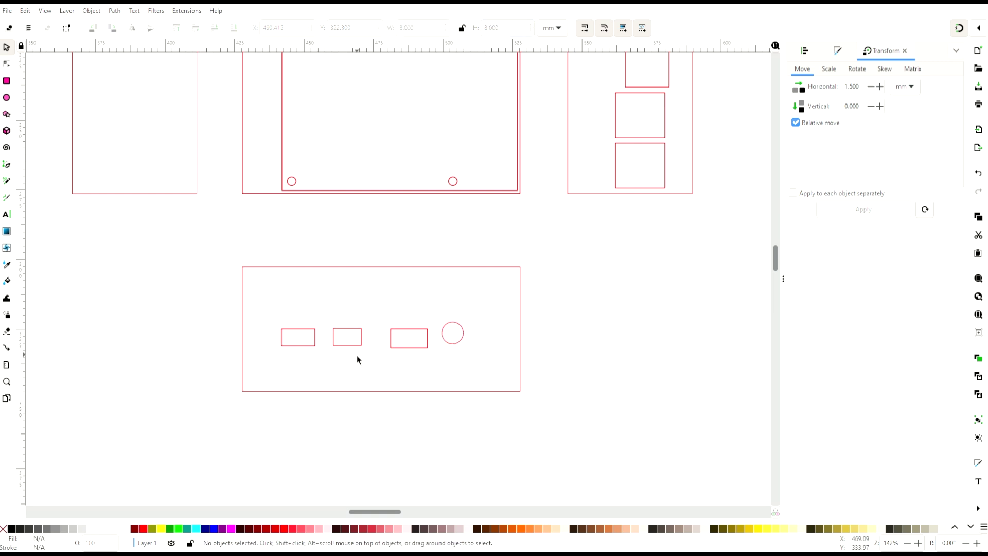
Round the corners of the leftmost rectangle in the row with a radius of about 1.4 mm.
left_click(305, 347)
scroll(282, 349, "up", 3)
key("Escape")
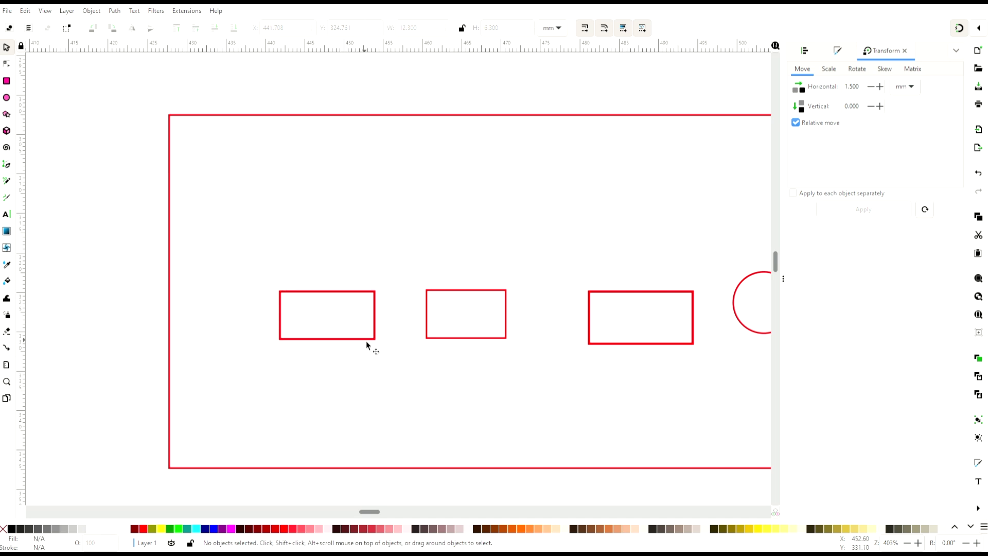
double_click(366, 339)
left_click_drag(374, 291, 374, 302)
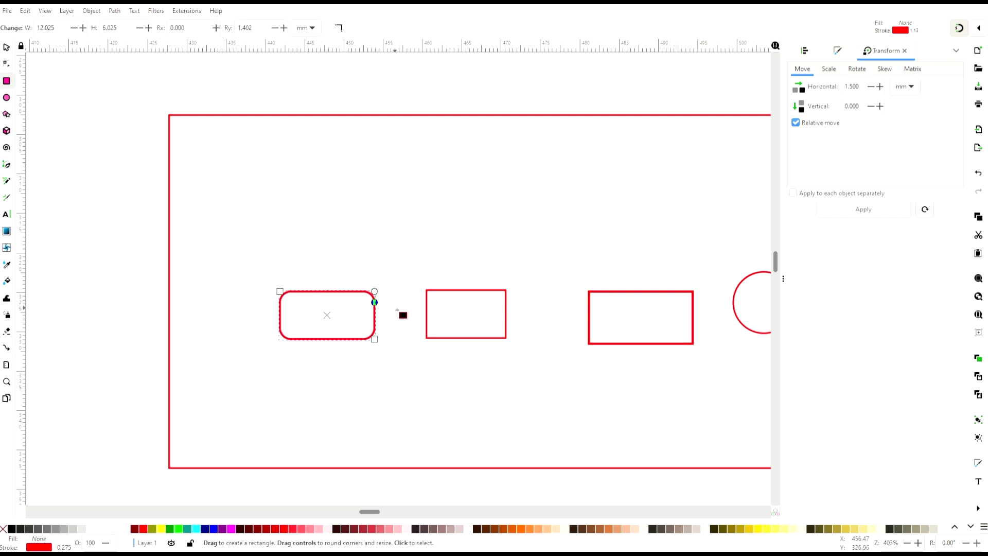
key("Escape")
Round the corners of the second rectangle in the row to a similar radius.
left_click(471, 290)
left_click_drag(505, 290, 506, 299)
key("s")
key("Escape")
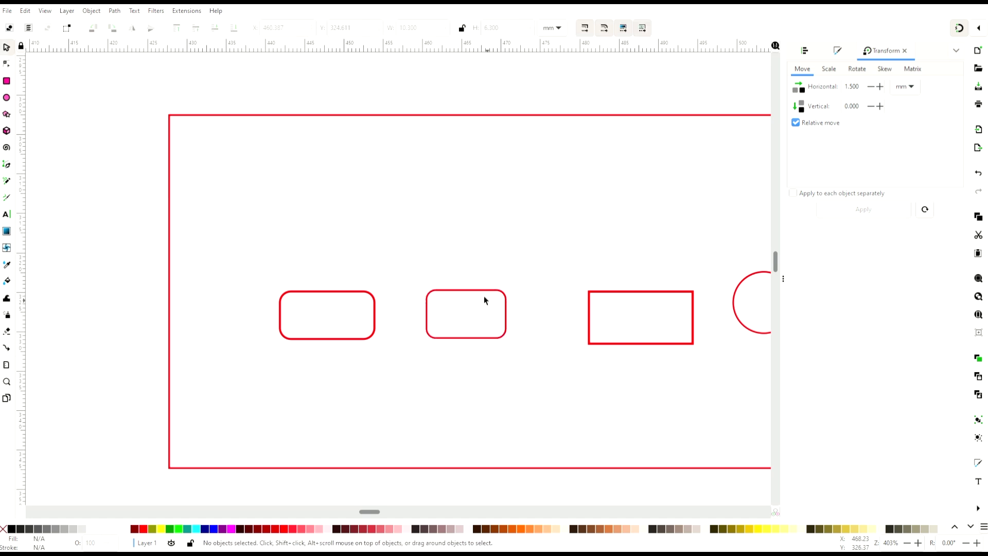
Replace the third, sharp-cornered rectangle with a copy of the rounded second rectangle.
left_click(483, 292)
key("ctrl+c")
key("ctrl+v")
left_click(673, 293)
key("Delete")
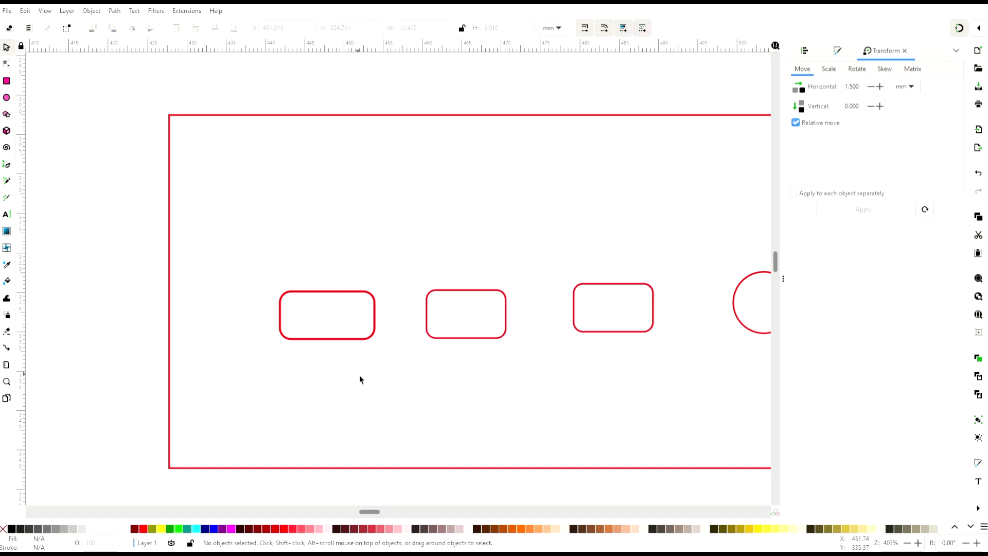
Move the row of cutouts up into the centre panel, centring the widest rectangle on the board outline's left edge.
scroll(360, 375, "up", 1)
scroll(360, 375, "down", 4)
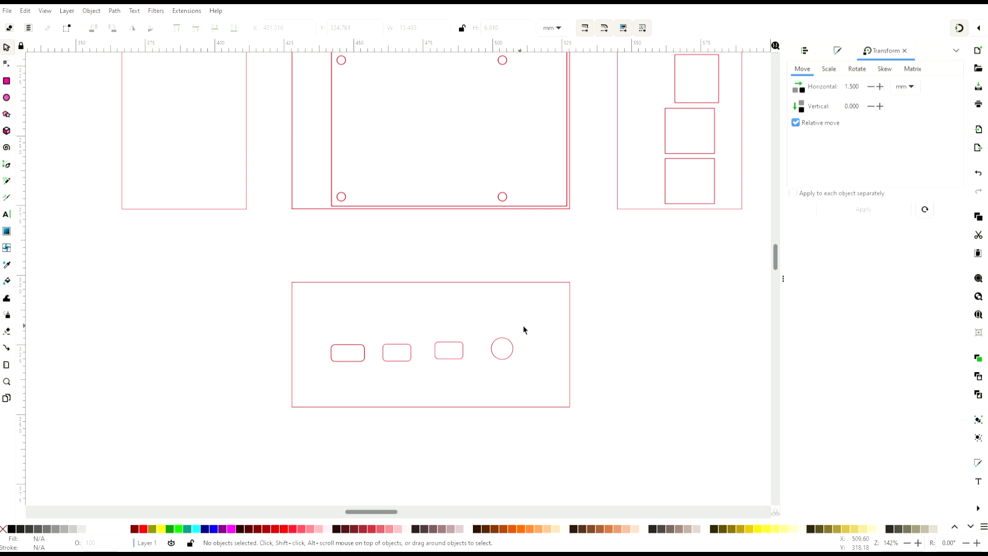
left_click_drag(529, 318, 327, 146)
key("Escape")
mouse_move(401, 147)
left_mouse_down()
mouse_move(329, 164)
mouse_move(327, 119)
left_mouse_up()
Centre the two smaller rectangles and the circle on the vertical axis of the widest rectangle at the board's left edge.
left_click(343, 144)
left_click(340, 116, "shift")
left_click(457, 142, "shift")
left_click(514, 123, "shift")
key("ctrl+shift+a")
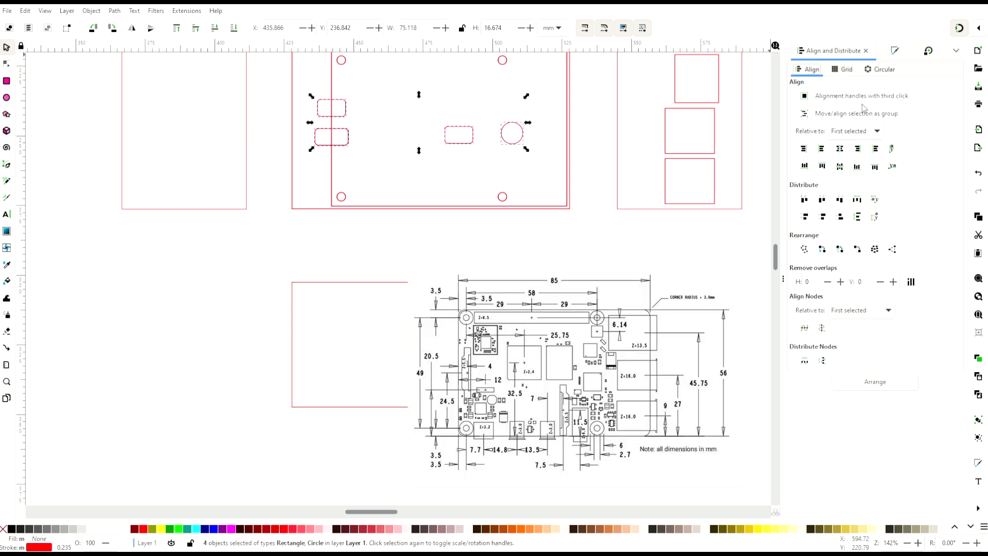
left_click(839, 148)
left_click(386, 143)
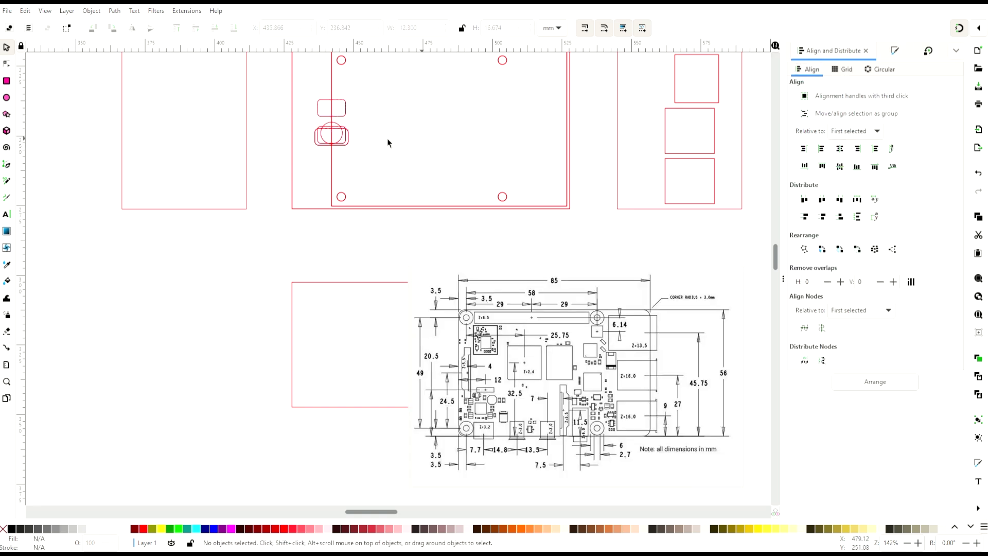
Shift the widest rectangle to the right of the board's left edge by 3.5 mm plus a further 7.7 mm.
left_click(318, 147)
scroll(318, 149, "up", 2)
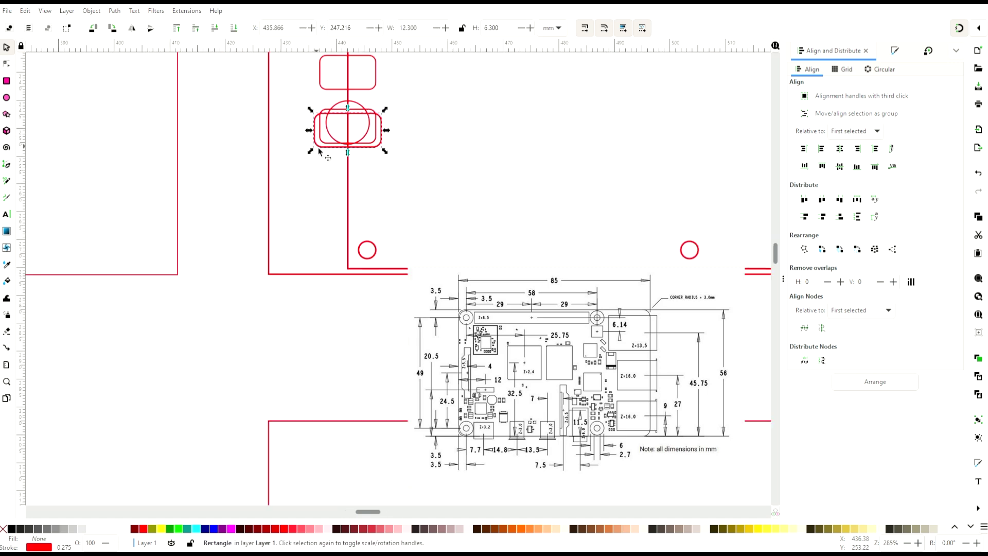
left_click(928, 50)
left_click_drag(866, 90, 836, 90)
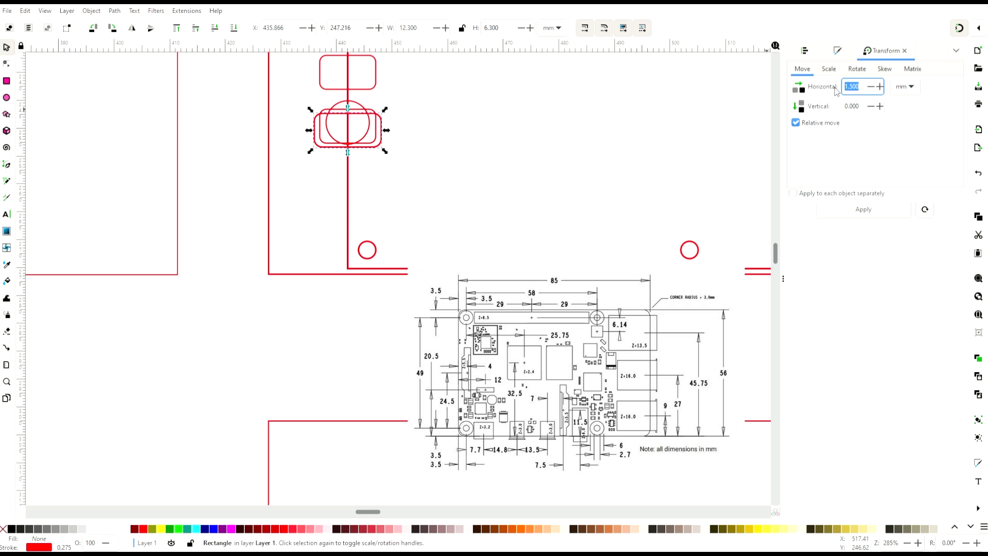
type("3.55")
left_click(872, 211)
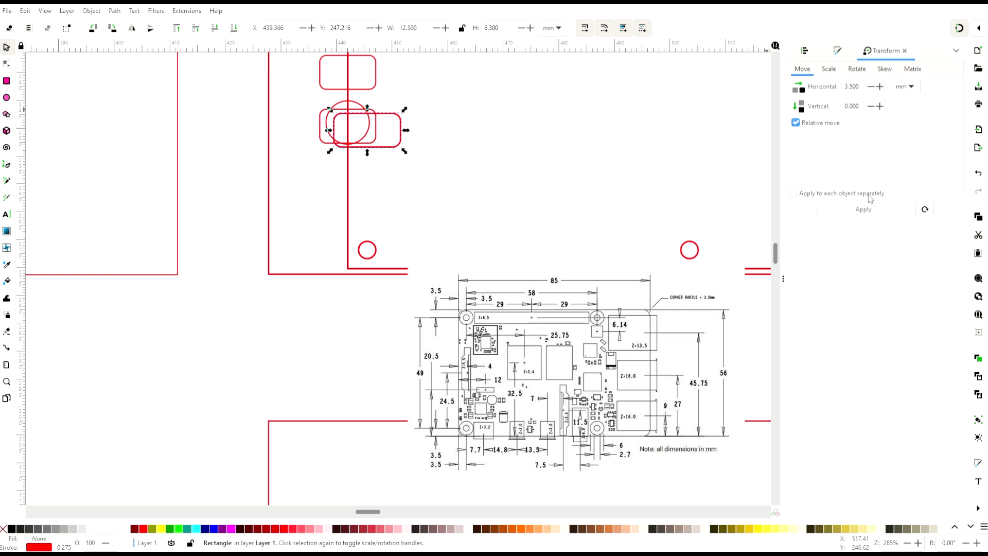
double_click(849, 92)
type("14.8")
left_click(853, 211)
Align the two smaller rectangles and the circle to the horizontal centre of the shifted widest rectangle.
scroll(326, 192, "up", 2)
left_click(332, 175, "shift")
left_click(332, 176, "shift")
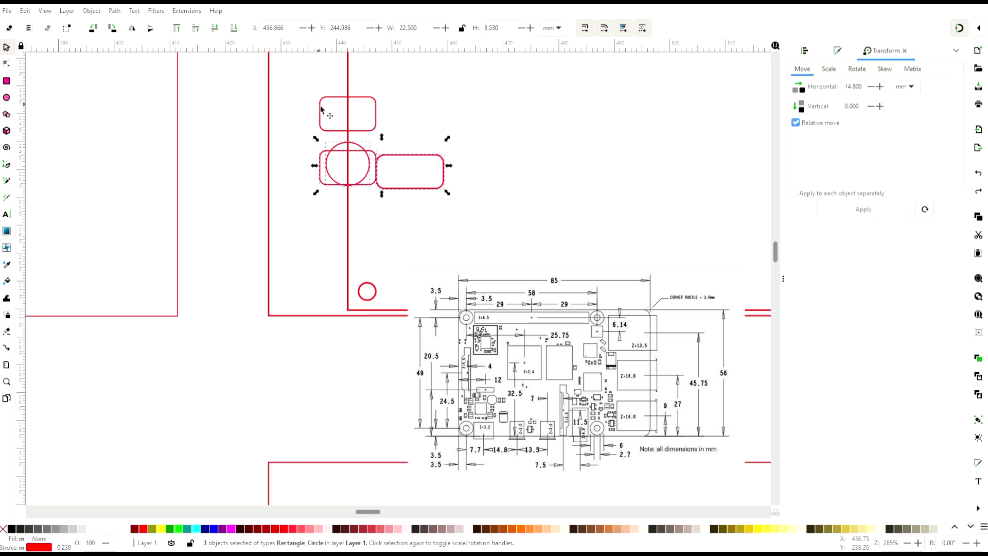
left_click(321, 108, "shift")
left_click(805, 51)
left_click(839, 149)
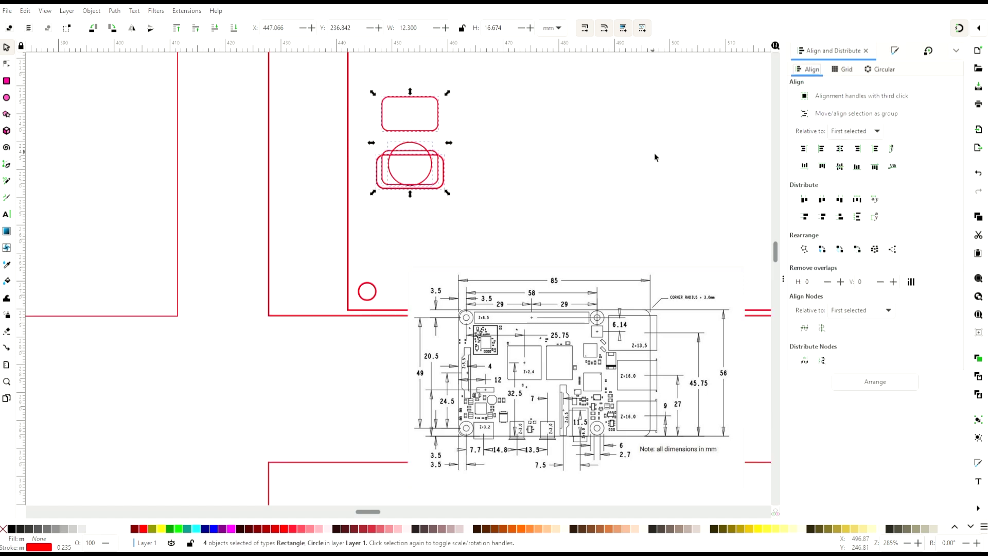
left_click(654, 152)
Move the smaller rectangle that overlaps the widest one 14.8 mm to the right.
left_click(438, 157)
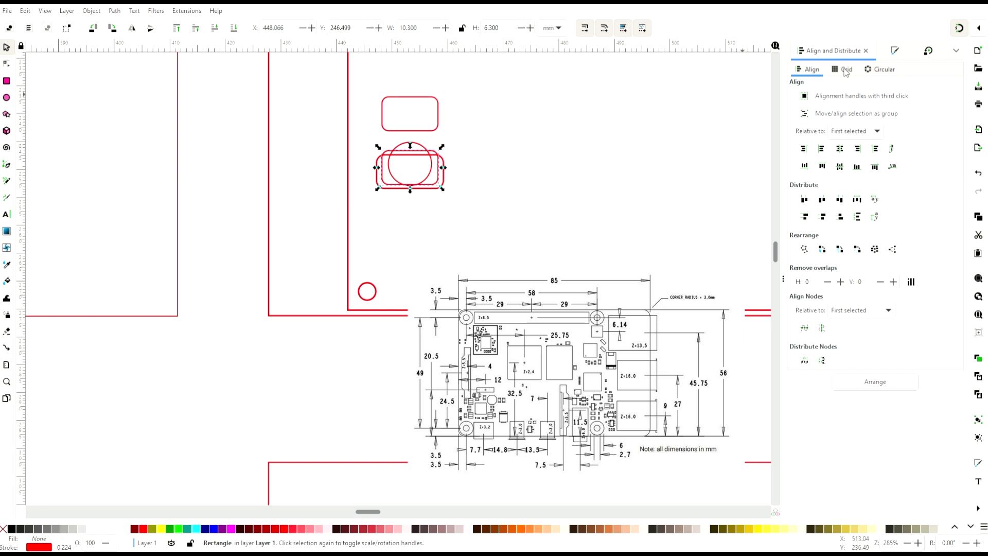
left_click(928, 51)
triple_click(855, 86)
type("1")
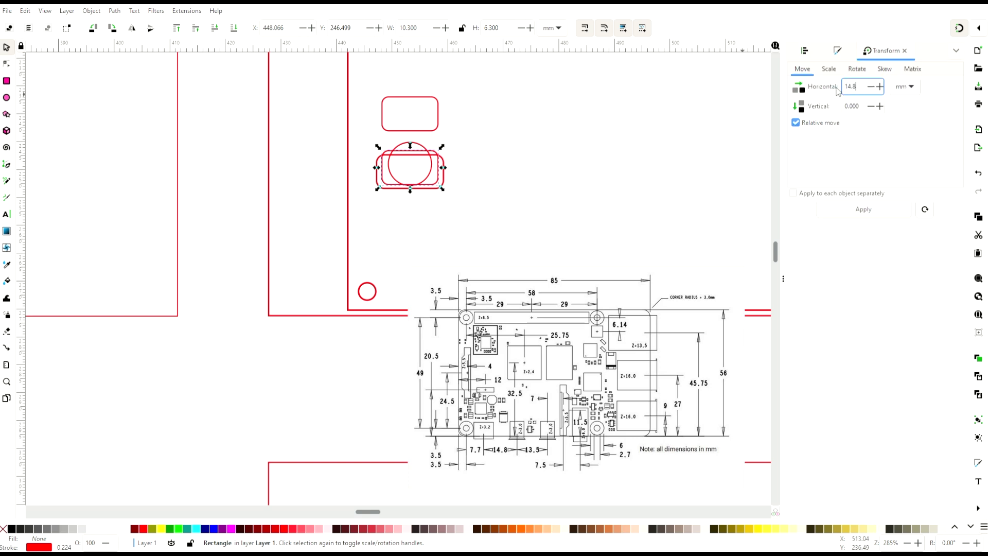
type("4.8")
left_click(862, 210)
left_click(522, 248)
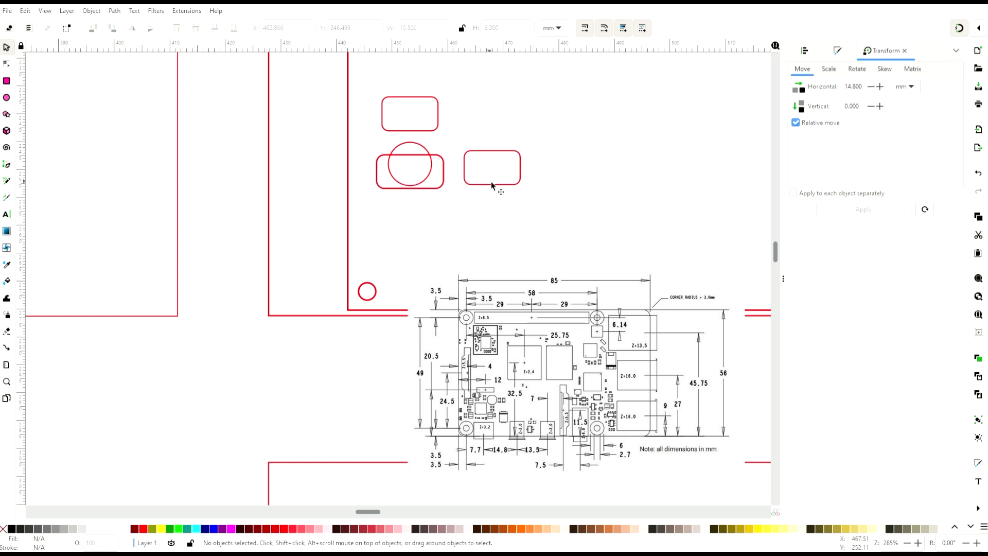
Align the circle and the upper rectangle to the horizontal centre of the rectangle just moved.
left_click(480, 157)
left_click(428, 177, "shift")
left_click(433, 131, "shift")
left_click(806, 50)
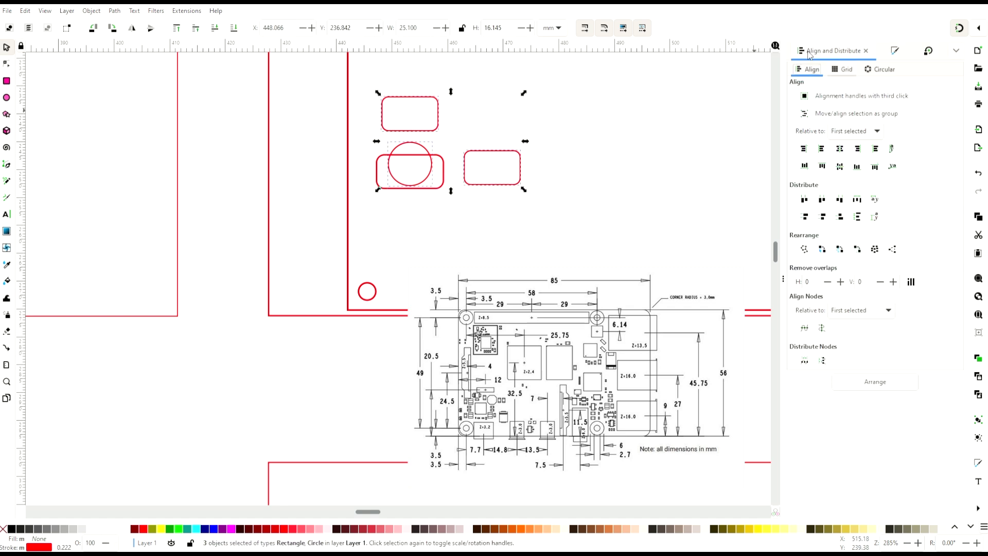
left_click(840, 148)
left_click(521, 138)
Move the upper rectangle 13.5 mm to the right.
left_click(514, 130)
left_click(928, 51)
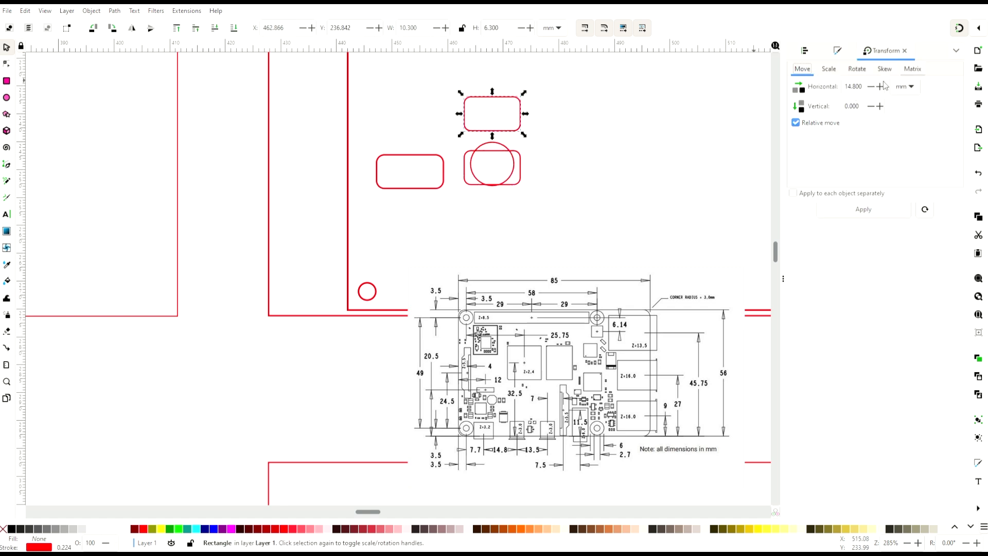
left_click(867, 89)
left_click_drag(869, 89, 815, 89)
type("13.5")
left_click(849, 209)
left_click(630, 192)
Centre the circle horizontally beneath the upper rectangle.
left_click(572, 130)
left_click(512, 154, "shift")
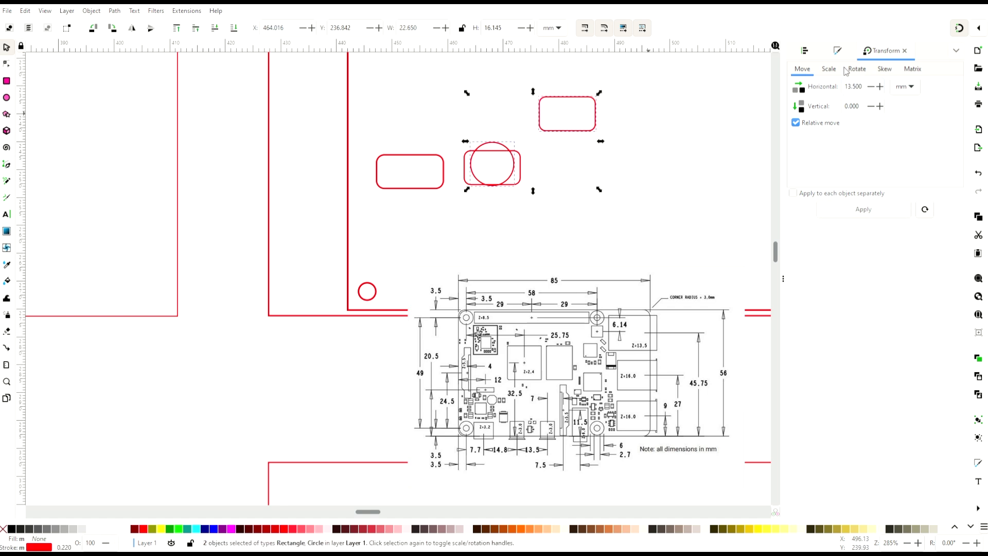
left_click(804, 50)
left_click(839, 148)
Move the circle to the right by 7 mm plus a further 7.5 mm.
left_click(588, 166)
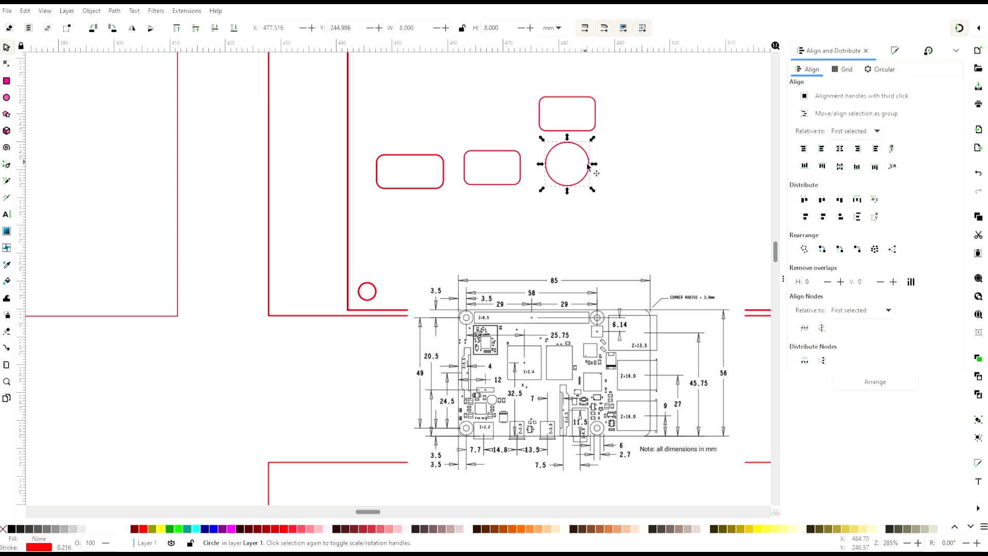
left_click(924, 53)
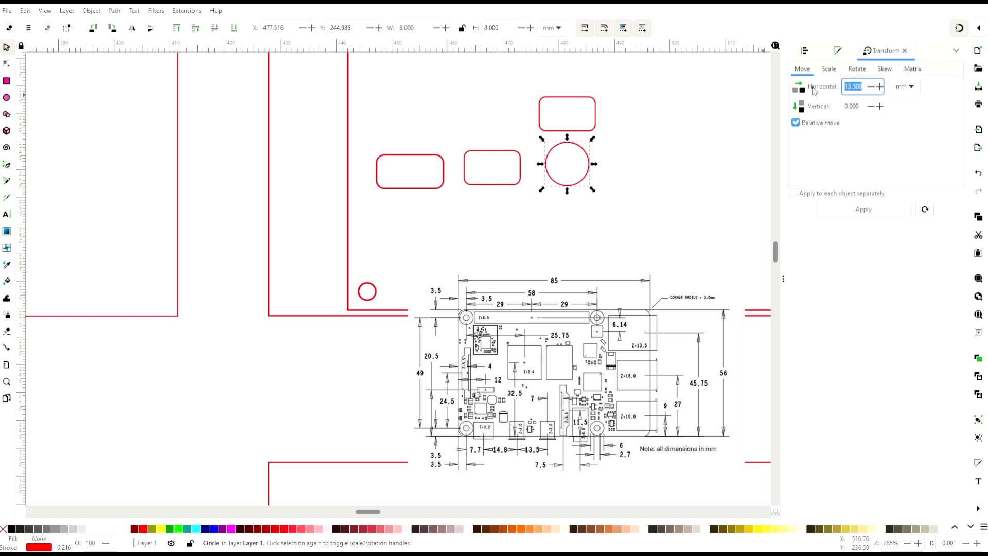
type("7")
left_click(898, 213)
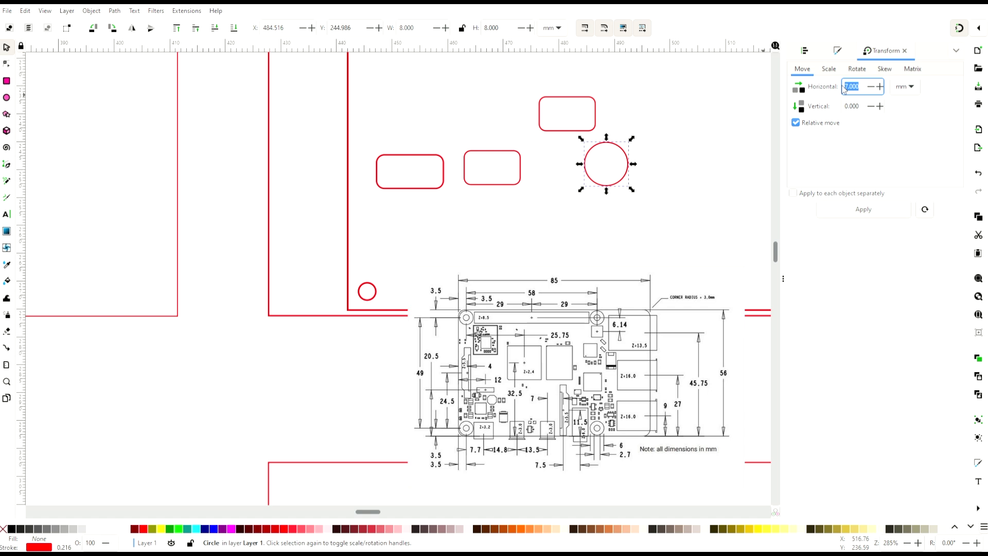
type("7.5")
left_click(863, 210)
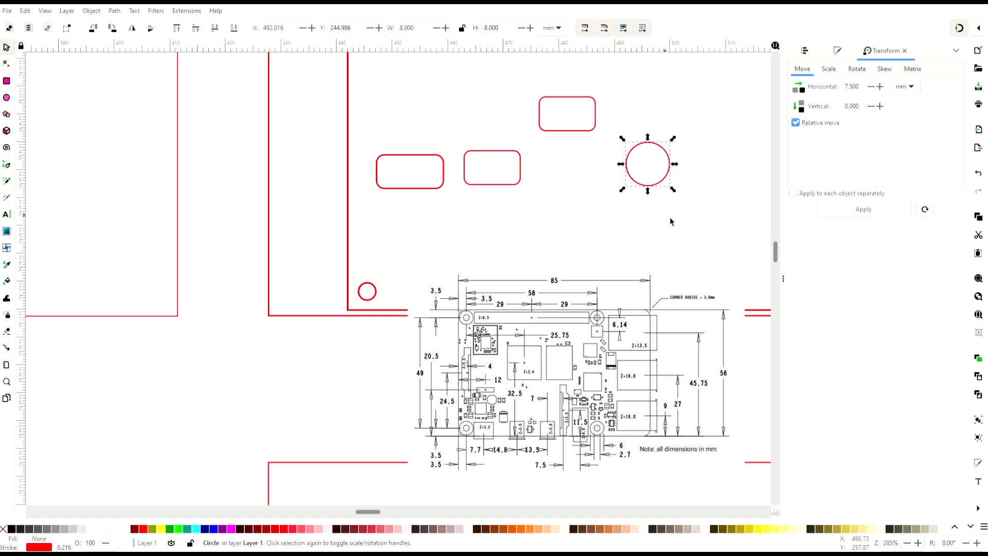
Align the bottom edges of the two smaller rectangles and the circle with the bottom of the widest rectangle.
left_click(411, 189)
left_click(493, 186, "shift")
left_click(566, 131, "shift")
left_click(647, 185, "shift")
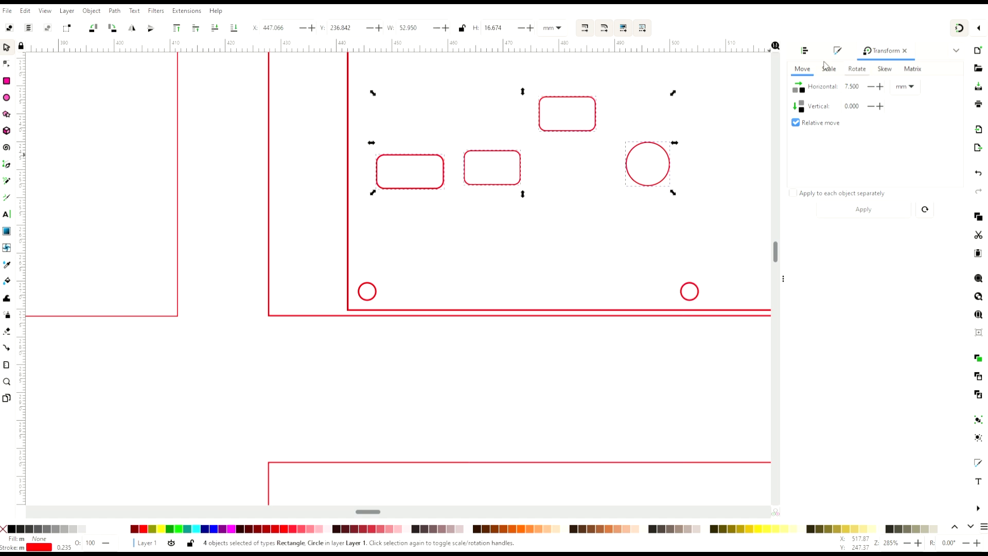
left_click(809, 53)
left_click(856, 168)
left_click(610, 230)
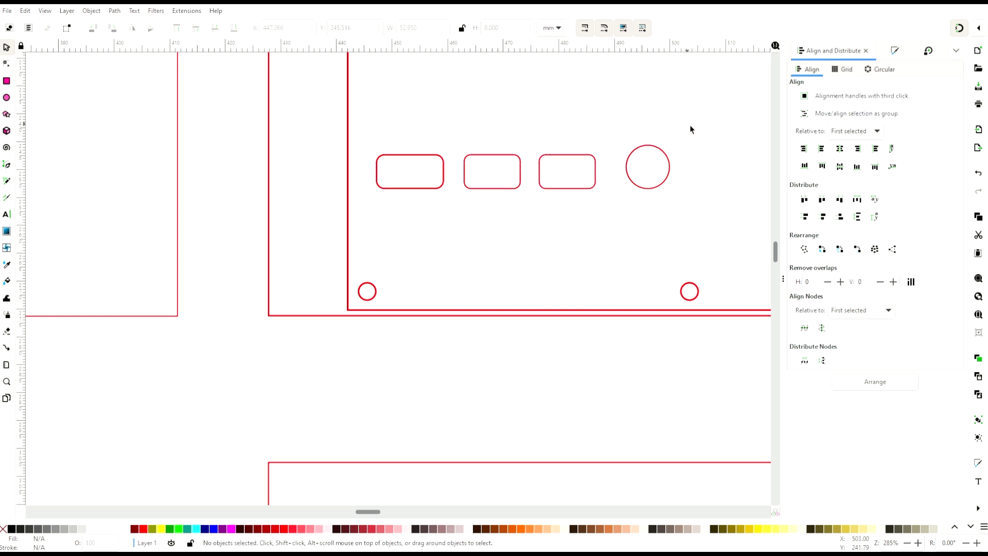
Move all four aligned cutouts straight down from the centre panel into the panel below it.
left_click_drag(692, 128, 366, 206)
scroll(471, 227, "down", 5)
key("Down")
key("Down")
key("Down")
key("Down")
key("Down")
key("Down")
key("Down")
key("Down")
key("Down")
key("Down")
key("Down")
key("Down")
key("Down")
key("Down")
key("Down")
key("Down")
key("Down")
key("Down")
key("Down")
key("Down")
key("Down")
key("Down")
key("Down")
key("Down")
key("Down")
key("Down")
key("Down")
key("Down")
key("Down")
key("Down")
key("Down")
key("Down")
key("Down")
key("Down")
key("Down")
key("Down")
key("Down")
key("Down")
key("Down")
key("Down")
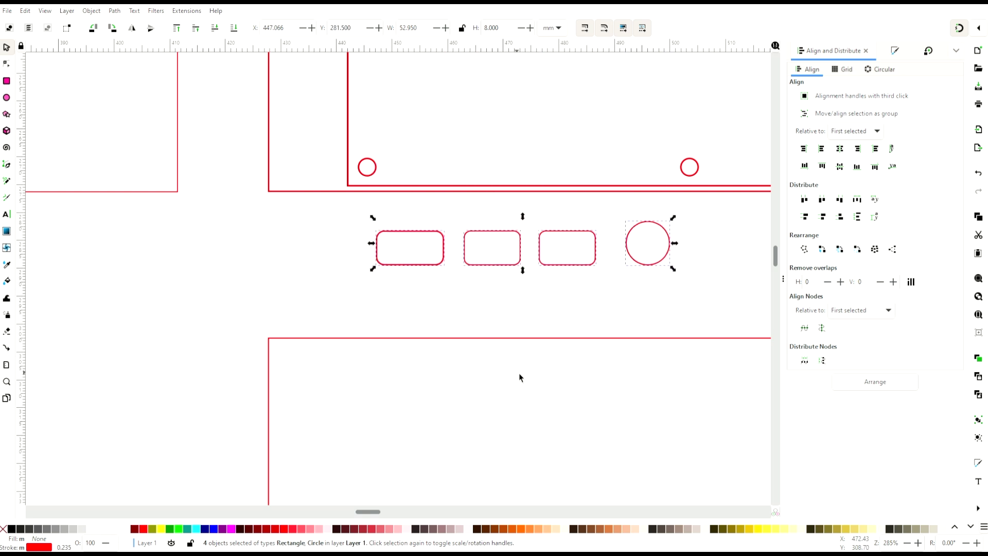
scroll(518, 372, "down", 6)
left_click(519, 398)
Draw a guide rectangle about 76 mm wide from the lower panel's bottom-left corner and set its height to 10 mm.
key("r")
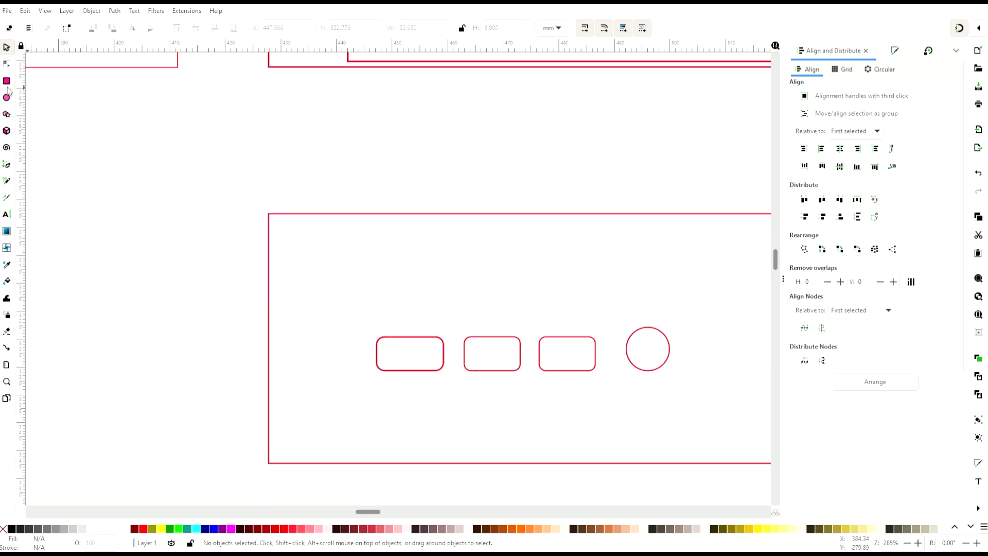
left_click_drag(268, 463, 690, 404)
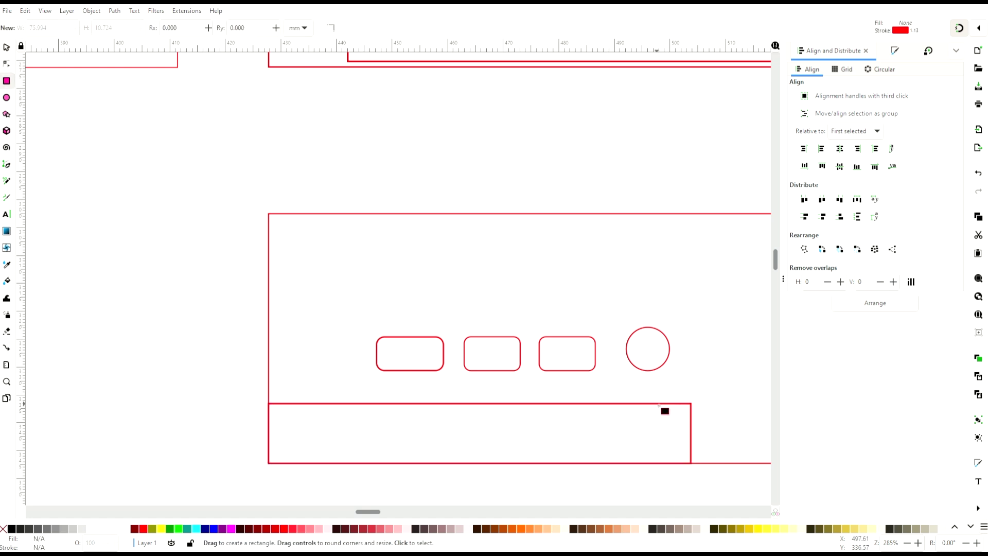
key("s")
left_click(512, 33)
key("ctrl+a")
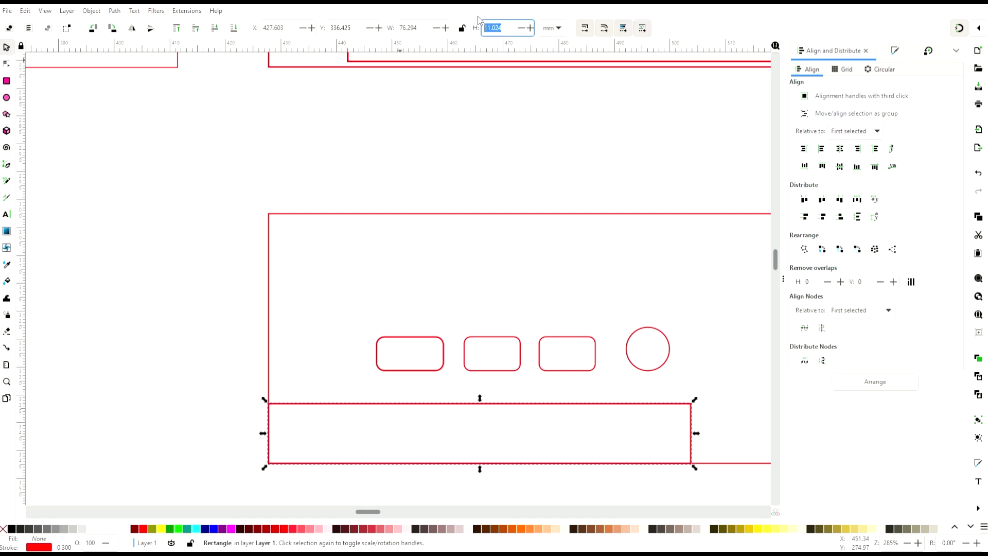
type("10")
key("Return")
Snap the 10 mm high guide rectangle into the lower panel's bottom-left corner.
key("Escape")
left_click_drag(291, 460, 297, 467)
key("Escape")
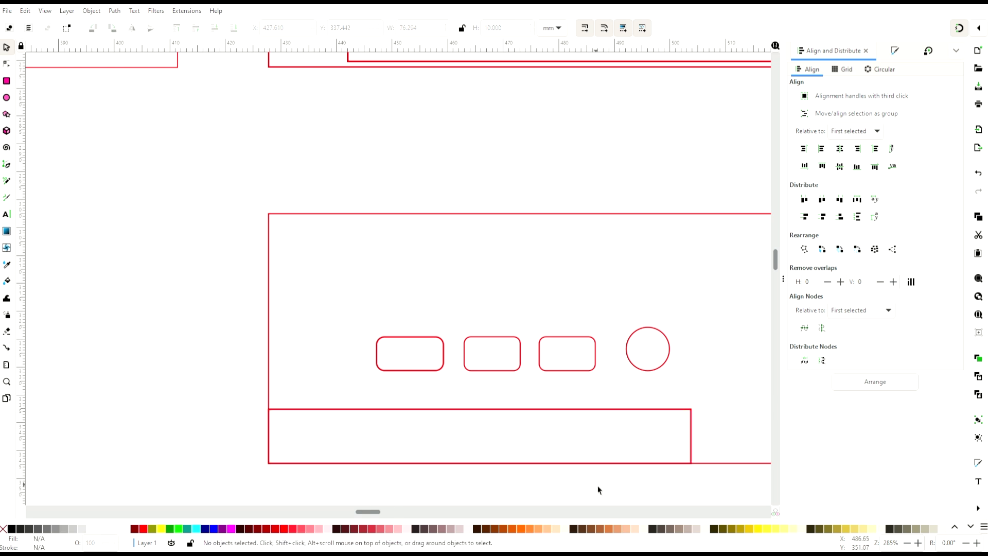
Lower the four cutouts until they rest on the guide rectangle's top edge, and delete the guide.
left_click_drag(705, 298, 369, 379)
key("Down")
key("shift+Down")
key("Down")
key("Down")
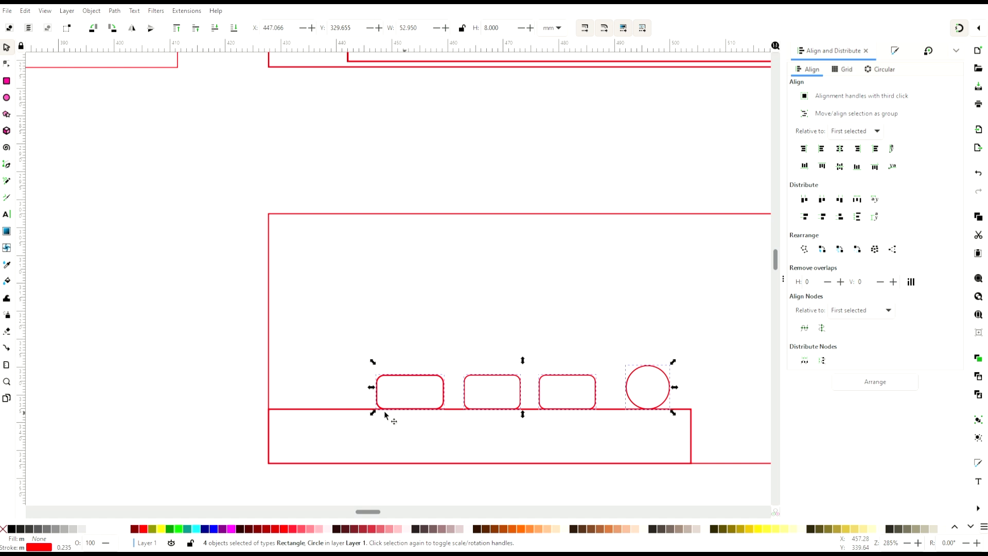
left_click(385, 410)
key("Delete")
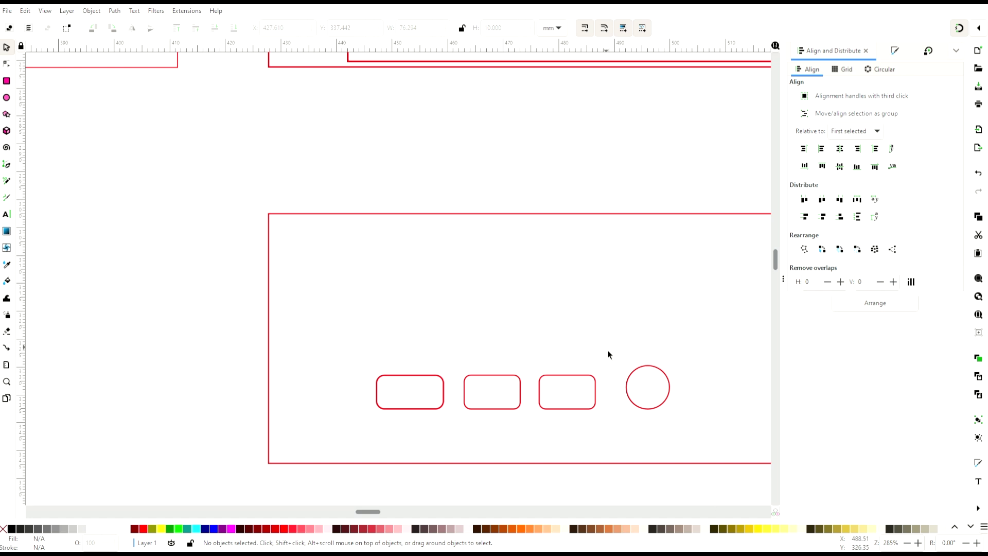
Move the three rounded rectangles down by 1 mm.
left_click_drag(607, 349, 358, 425)
left_click(929, 51)
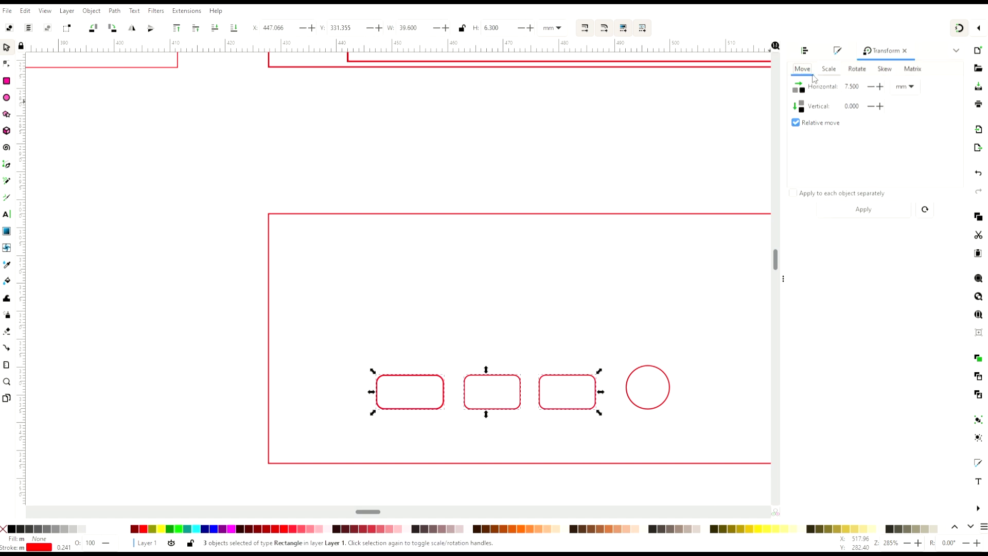
key("Tab")
type("1")
left_click(863, 210)
left_click(688, 341)
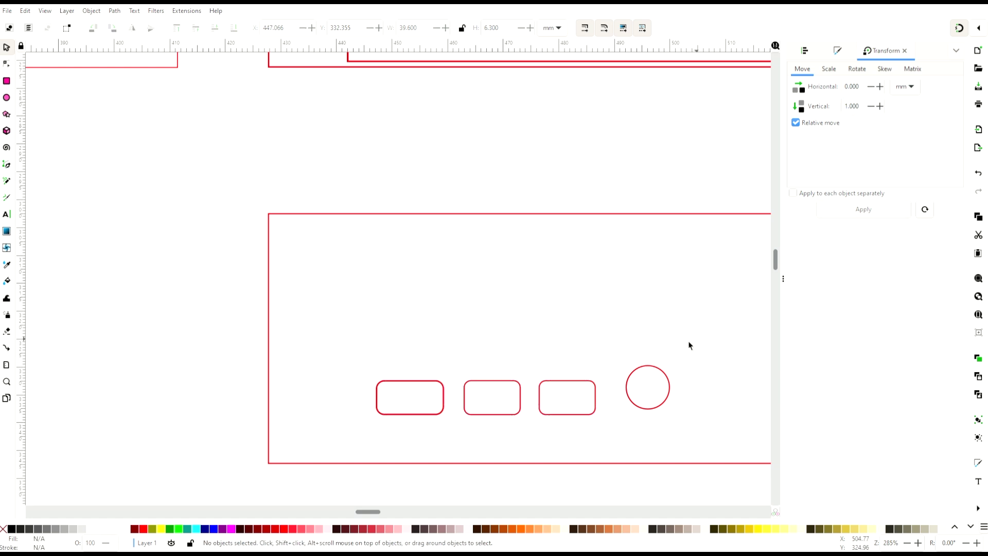
Move the circle down by 0.5 mm and deselect it.
left_click_drag(687, 340, 607, 434)
left_click_drag(866, 109, 823, 111)
type("0.5")
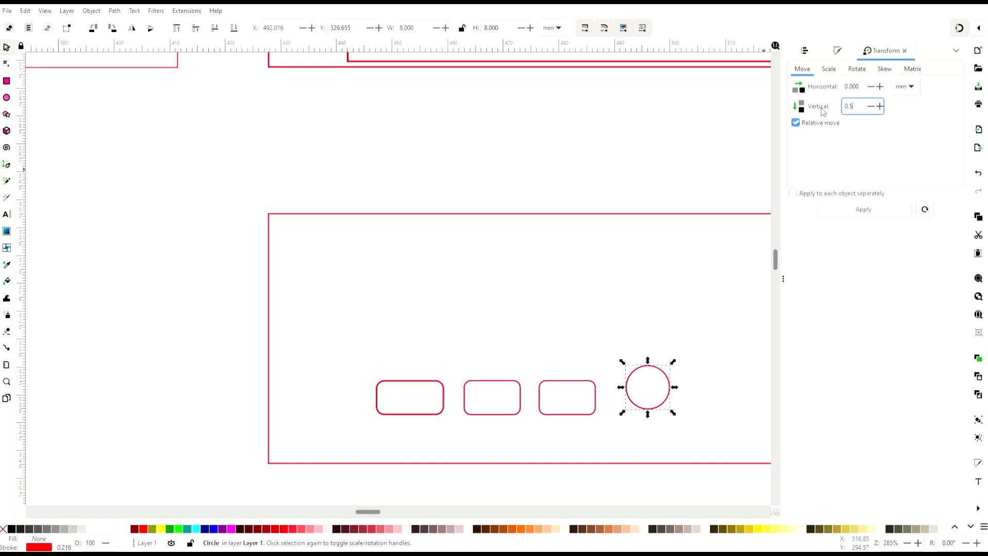
left_click(831, 205)
left_click(609, 298)
left_click_drag(663, 312, 465, 293)
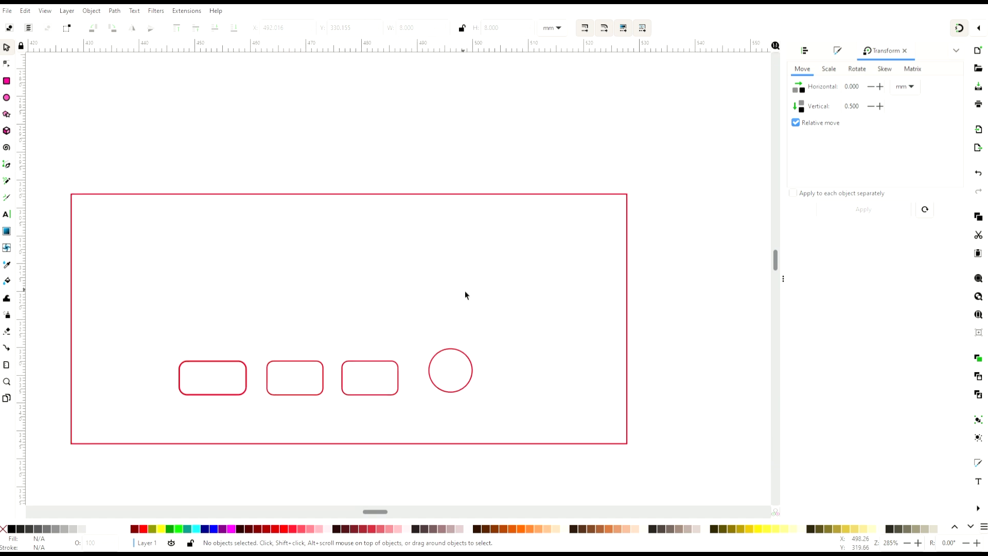
Draw a narrow upright rectangle in the empty panel directly above the board panel and size it 3 mm wide by 22 mm high.
scroll(466, 292, "up", 1)
scroll(465, 292, "down", 4)
left_click_drag(567, 264, 545, 365)
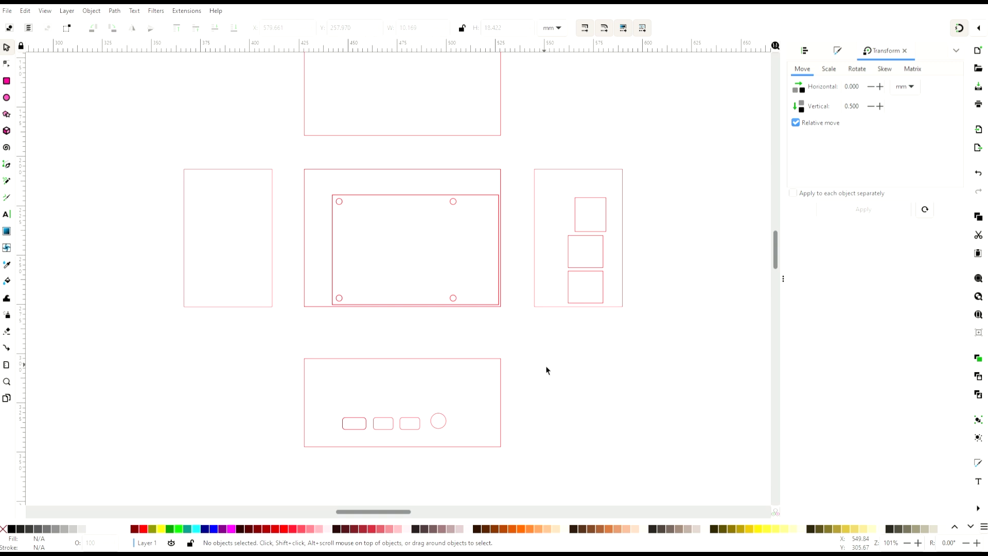
scroll(545, 367, "up", 4)
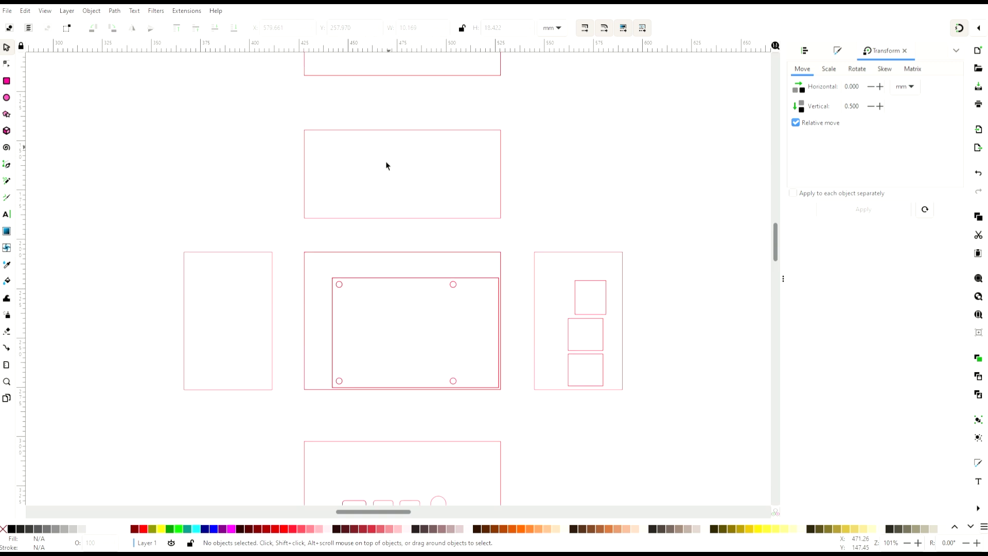
scroll(352, 178, "up", 2)
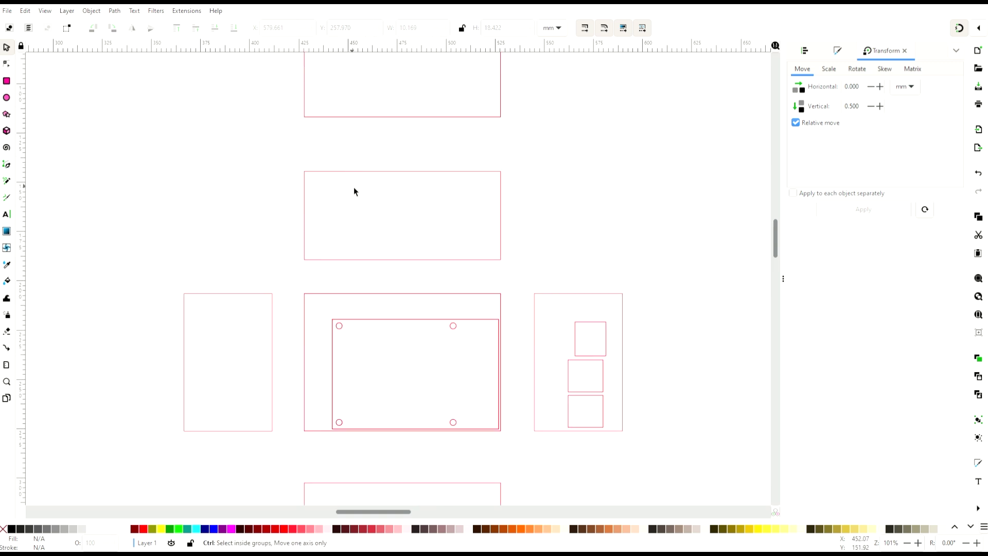
scroll(353, 198, "down", 1, "ctrl")
scroll(354, 201, "up", 3, "ctrl")
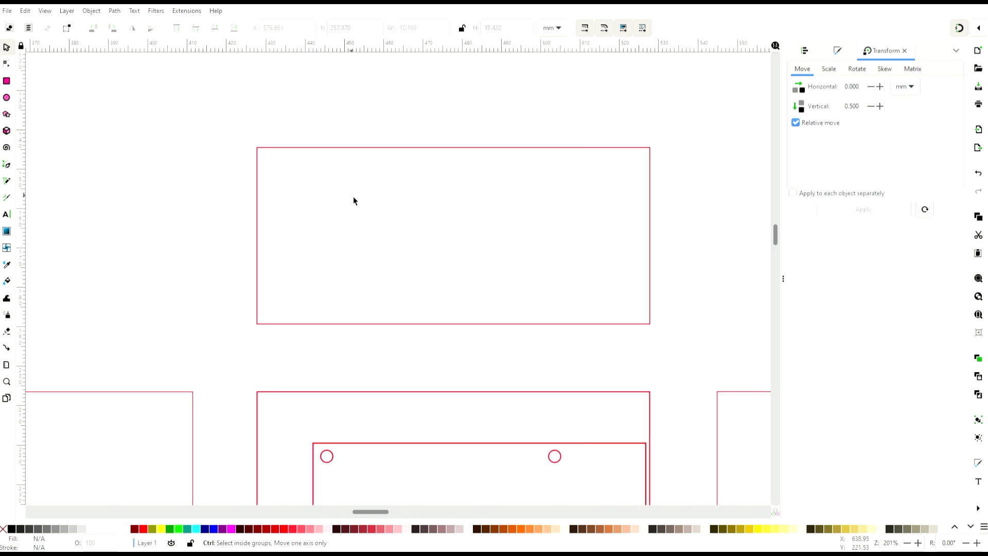
scroll(393, 194, "up", 1, "ctrl")
scroll(393, 195, "down", 1, "ctrl")
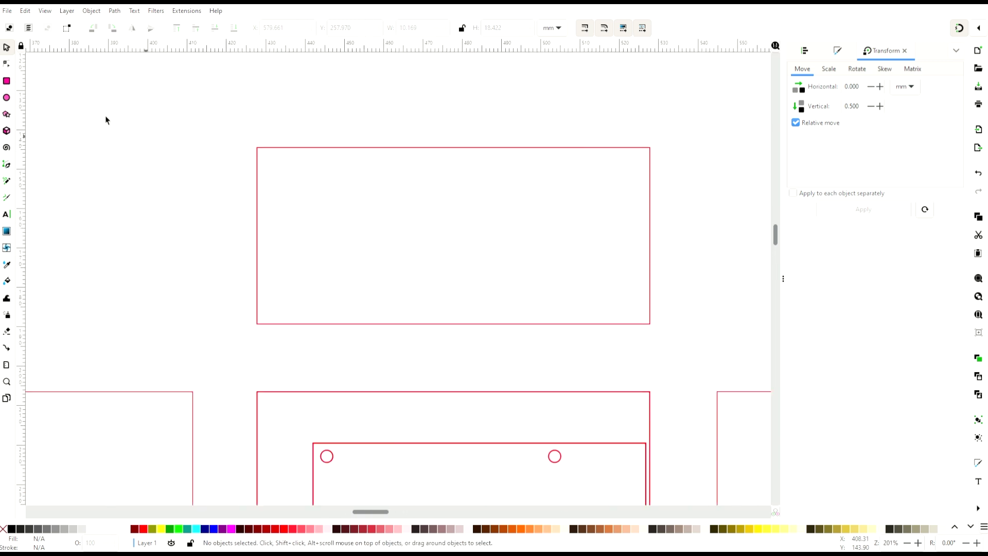
key("r")
mouse_move(420, 198)
left_mouse_down()
mouse_move(384, 264)
mouse_move(405, 288)
left_mouse_up()
key("Escape")
key("s")
left_click(420, 221)
triple_click(409, 28)
type("3")
key("Tab")
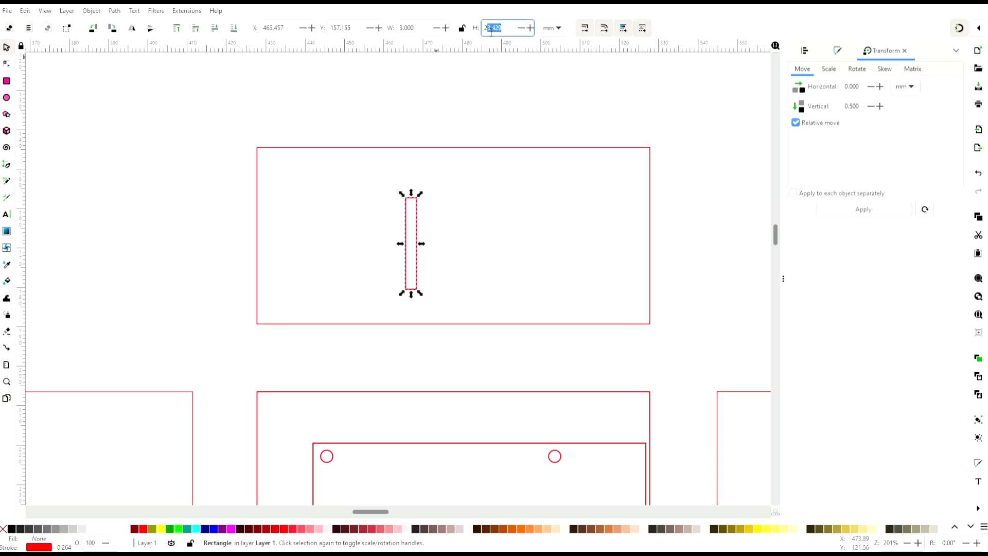
type("22")
key("Return")
Fully round the narrow rectangle's corners so that it becomes a slot with semicircular ends.
left_click(517, 244)
double_click(416, 213)
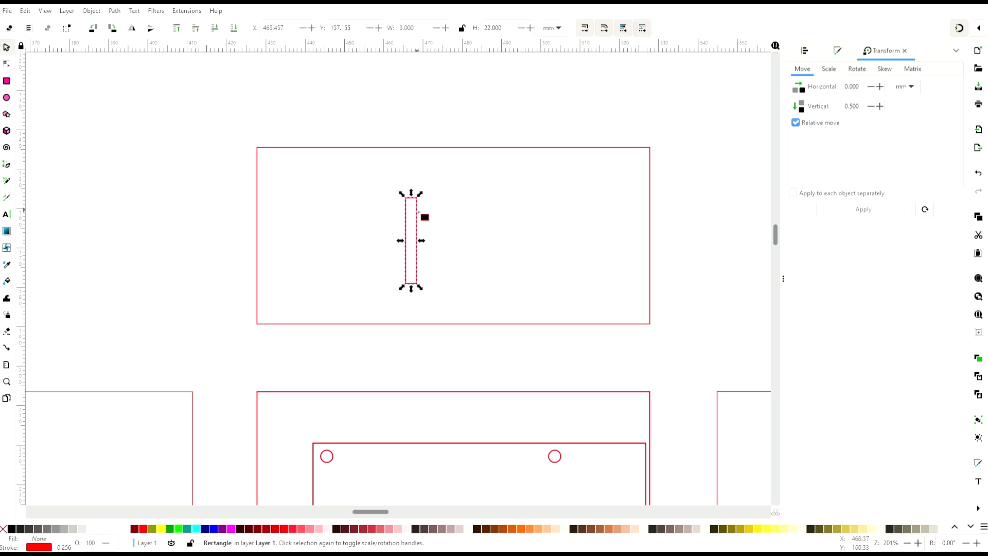
left_click_drag(416, 197, 423, 227)
key("Escape")
key("s")
Rotate the slot 30 degrees counterclockwise.
left_click_drag(457, 180, 390, 291)
left_click(856, 68)
double_click(858, 89)
type("30")
left_click(888, 106)
left_click(863, 210)
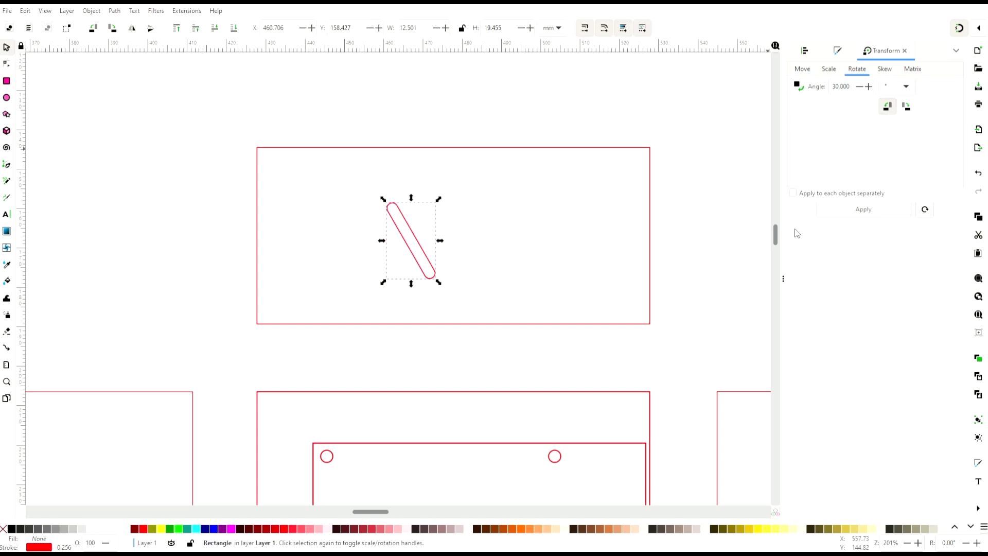
Move the slanted slot toward the panel's left side and paste eight copies of it spread across the panel.
left_click(499, 254)
left_click_drag(420, 244, 376, 240)
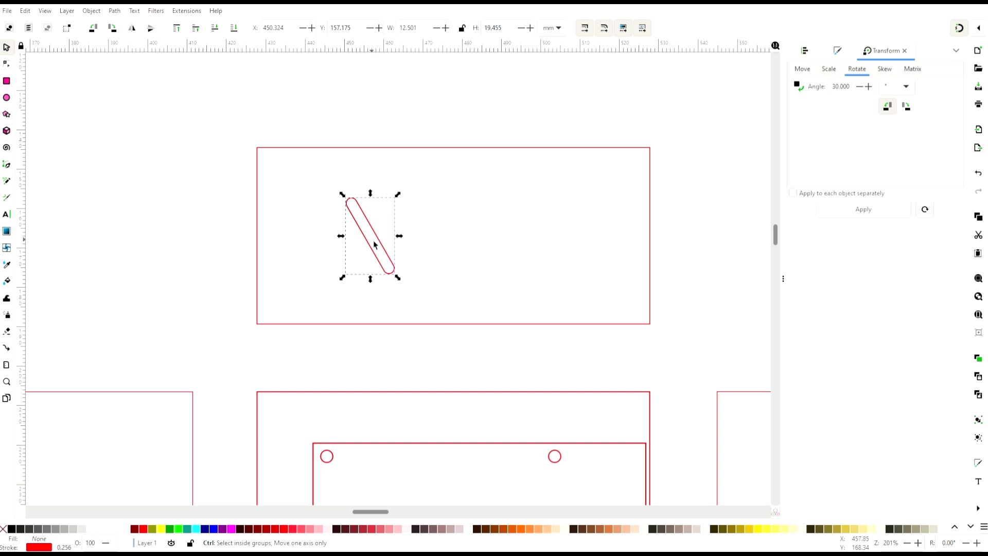
key("ctrl+c")
key("ctrl+v")
key("ctrl+v")
key("ctrl+v")
key("ctrl+v")
key("ctrl+v")
key("ctrl+v")
key("ctrl+v")
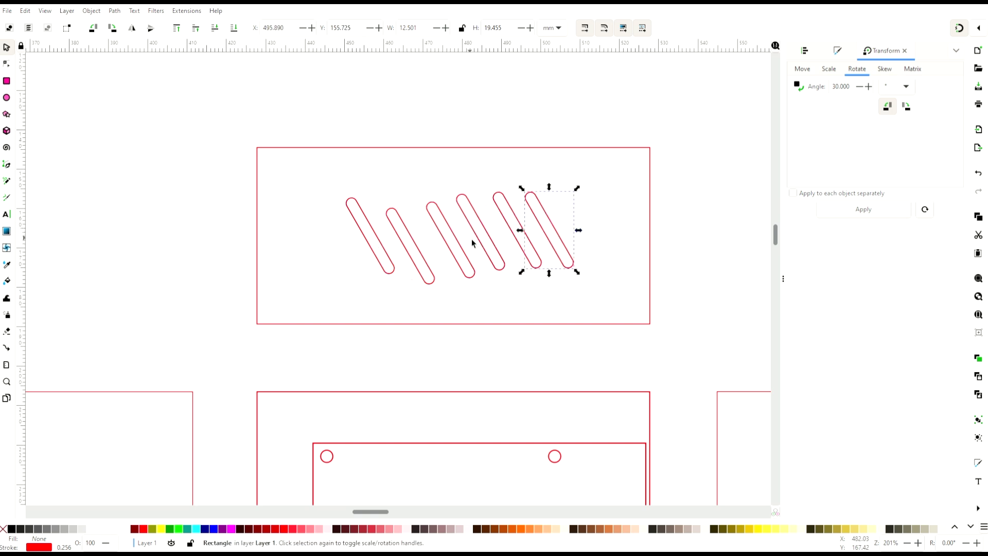
key("ctrl+v")
Align all nine slots vertically to one row and distribute them with equal horizontal gaps.
left_click(539, 220)
left_click_drag(589, 173, 317, 296)
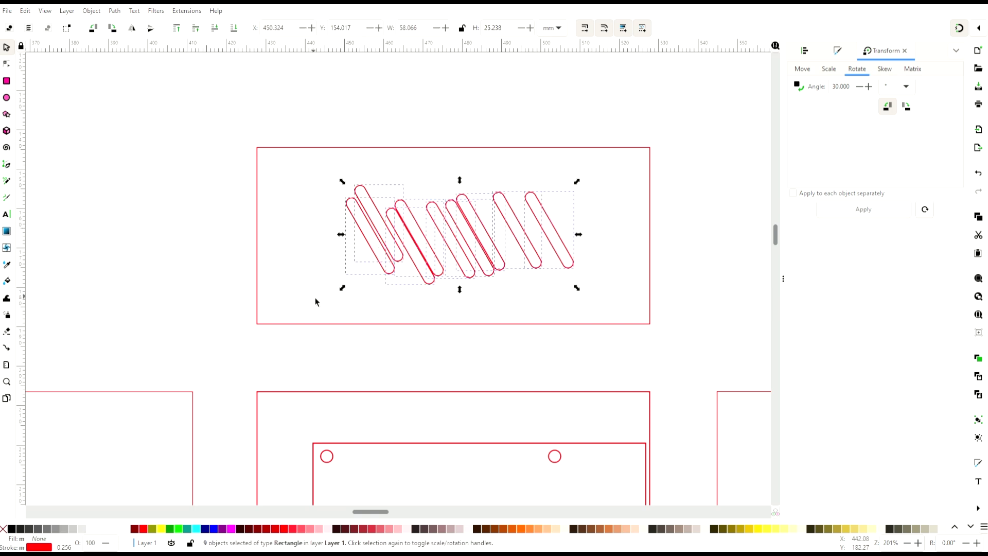
left_click(805, 51)
left_click(840, 167)
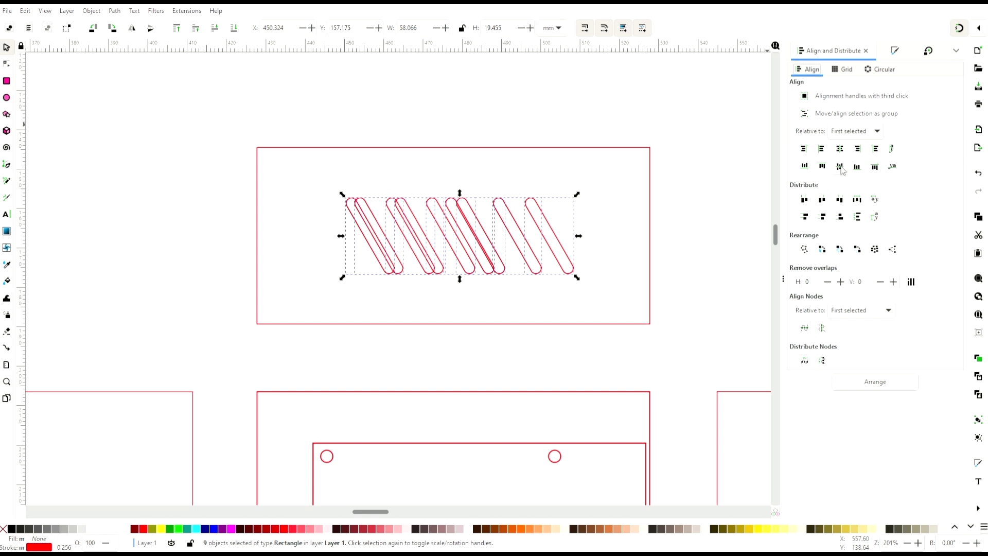
left_click(856, 200)
left_click(589, 290)
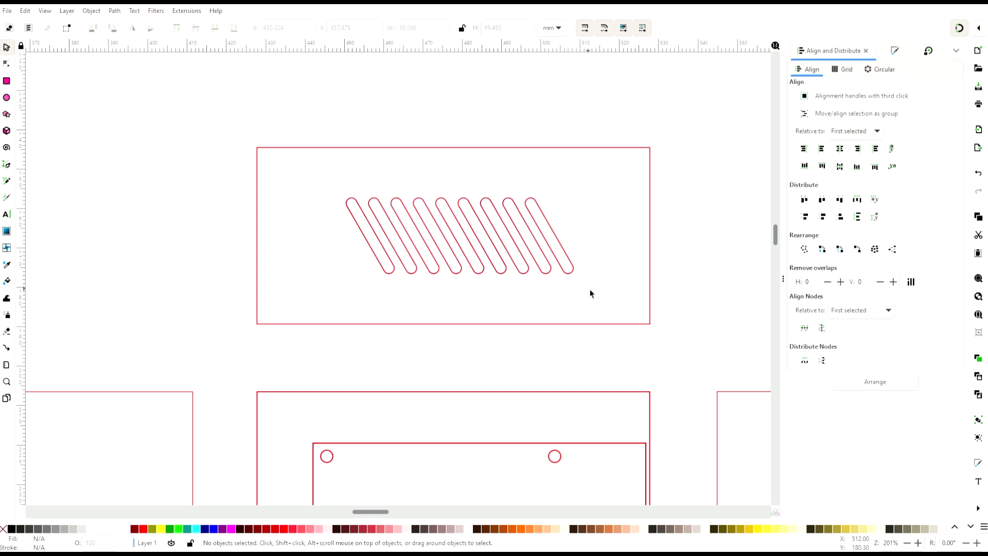
Move the row of nine slots slightly left within the panel and deselect it.
left_click_drag(599, 176, 333, 300)
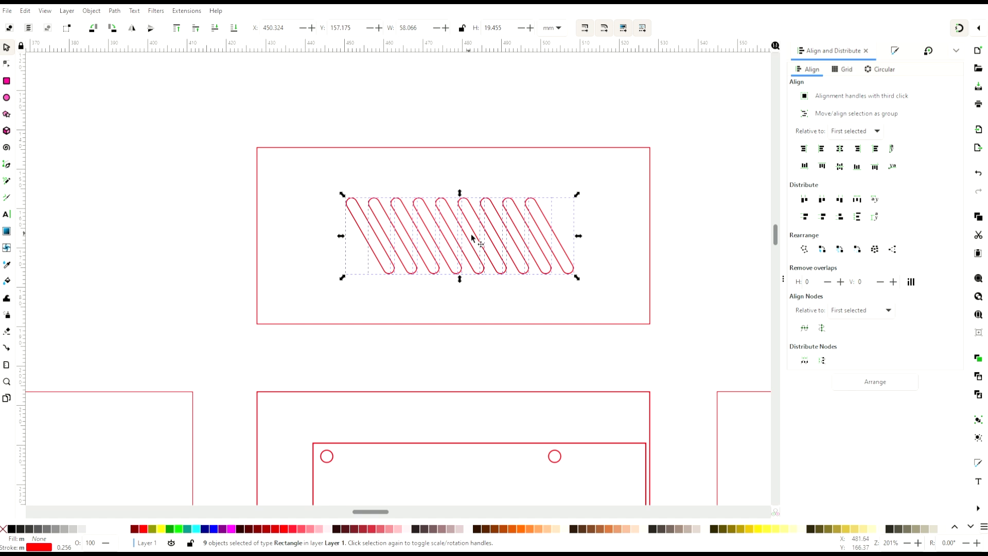
left_click_drag(472, 235, 461, 230)
left_click(455, 298)
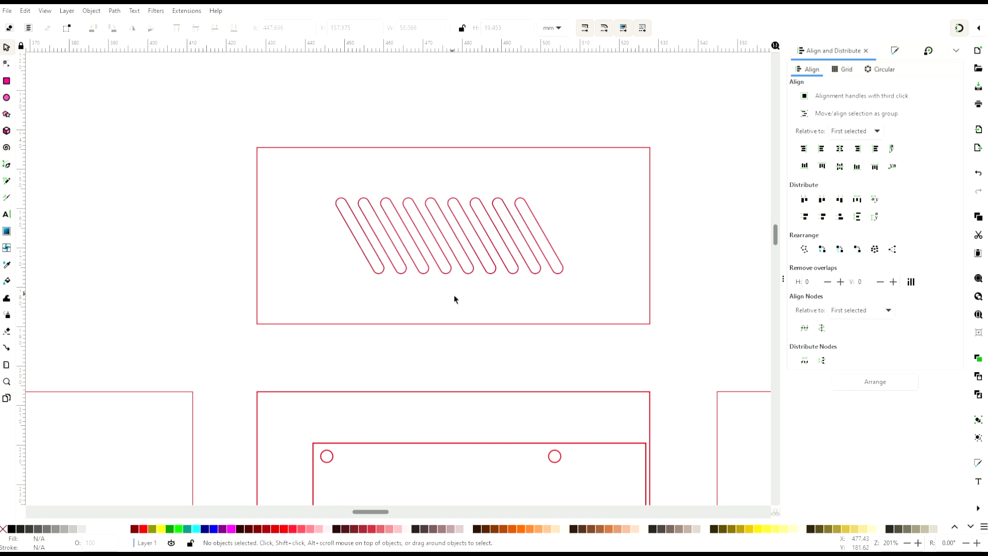
Draw a fan opening circle in the uppermost panel, size it 38 by 38 mm, and shift it left about 10 mm.
scroll(456, 299, "down", 3)
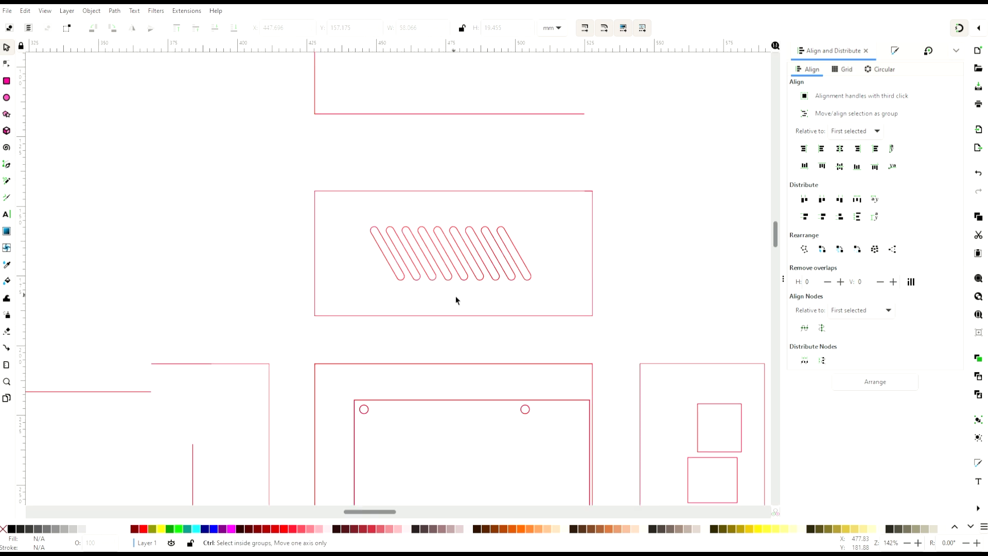
scroll(455, 110, "up", 3)
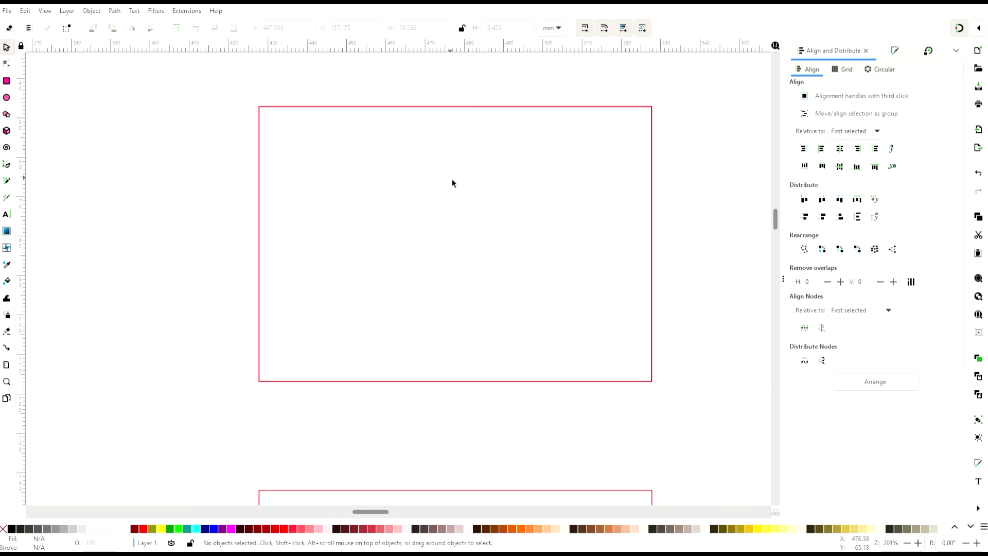
scroll(452, 183, "up", 1)
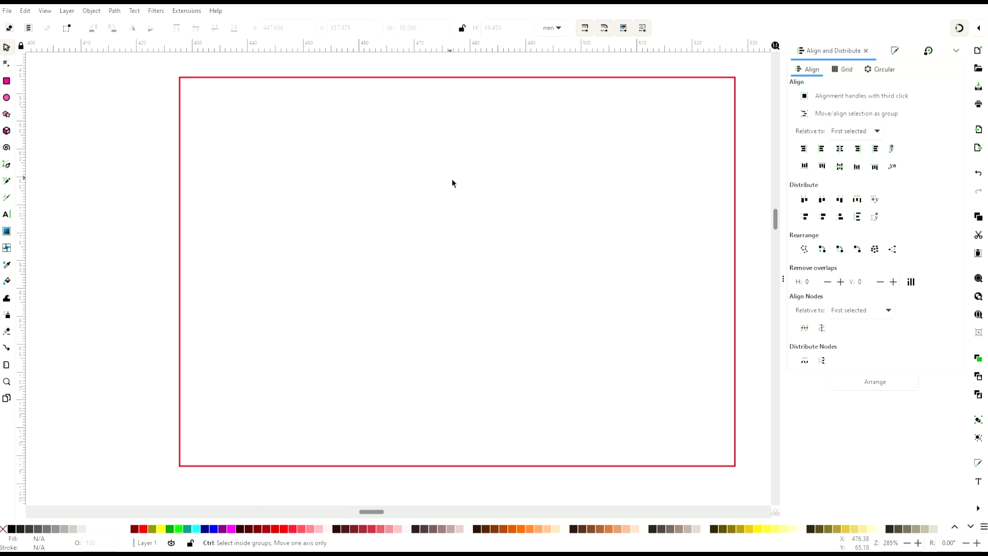
scroll(453, 185, "down", 1)
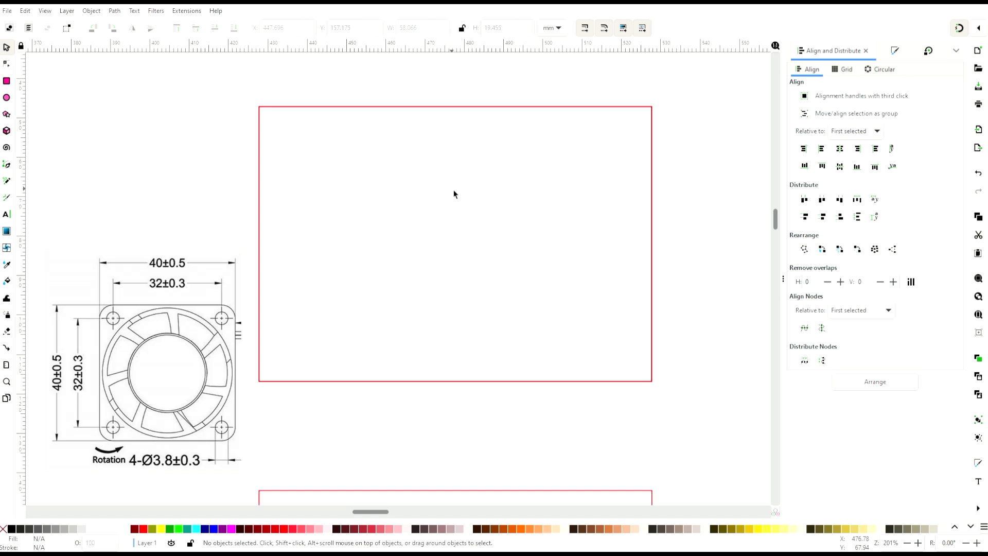
key("e")
left_click_drag(403, 162, 549, 307)
key("s")
triple_click(408, 28)
type("38")
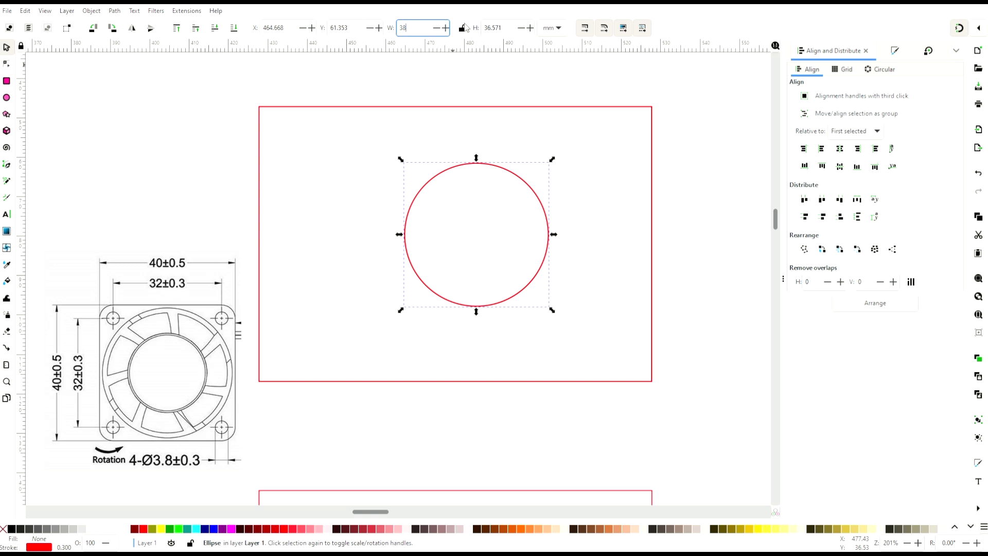
key("Tab")
type("8")
key("Return")
left_click(501, 189)
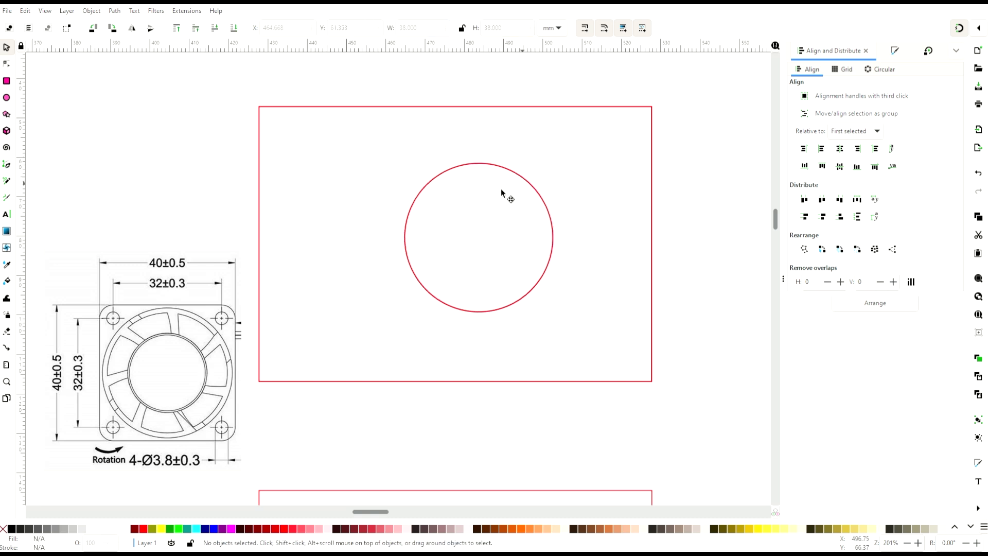
left_click_drag(435, 177, 395, 178)
left_click(369, 169)
Draw a small screw hole circle at the upper left of the fan opening and size it 3.2 by 3.2 mm.
key("e")
left_click_drag(357, 150, 374, 168)
key("s")
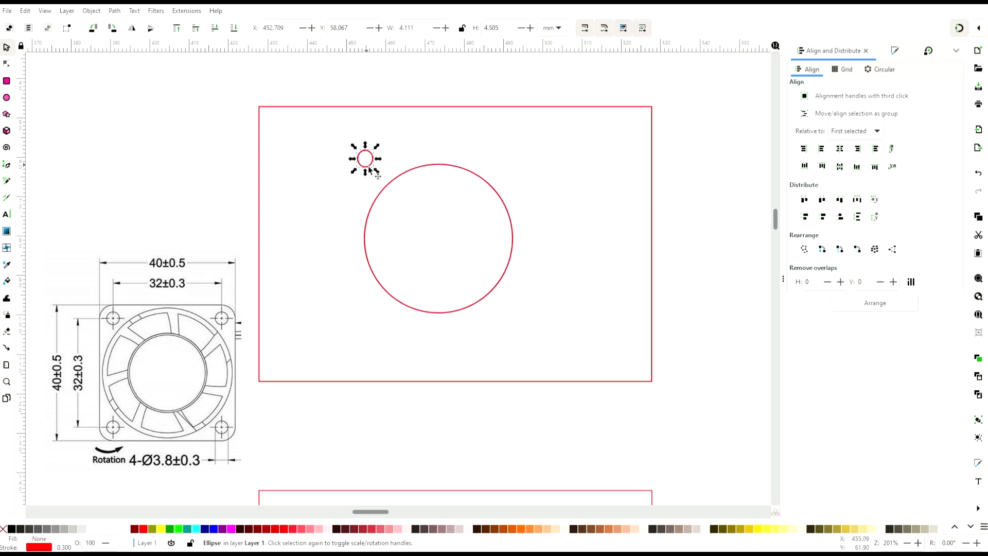
triple_click(408, 27)
type("3.2")
key("Tab")
type("3.2")
key("Return")
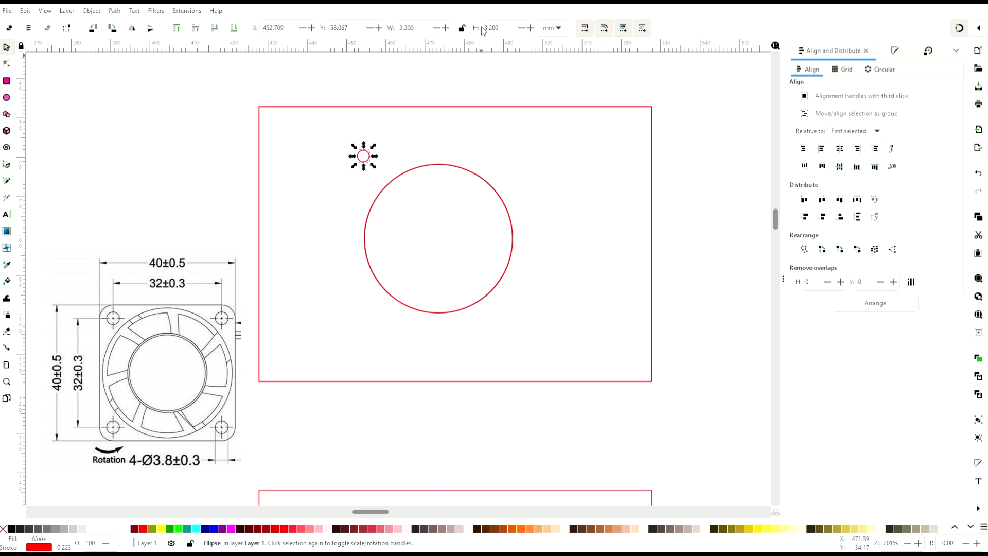
Paste three copies of the 3.2 mm circle and centre them horizontally and vertically on the original.
key("ctrl+v")
key("ctrl+v")
key("ctrl+v")
left_click(363, 156)
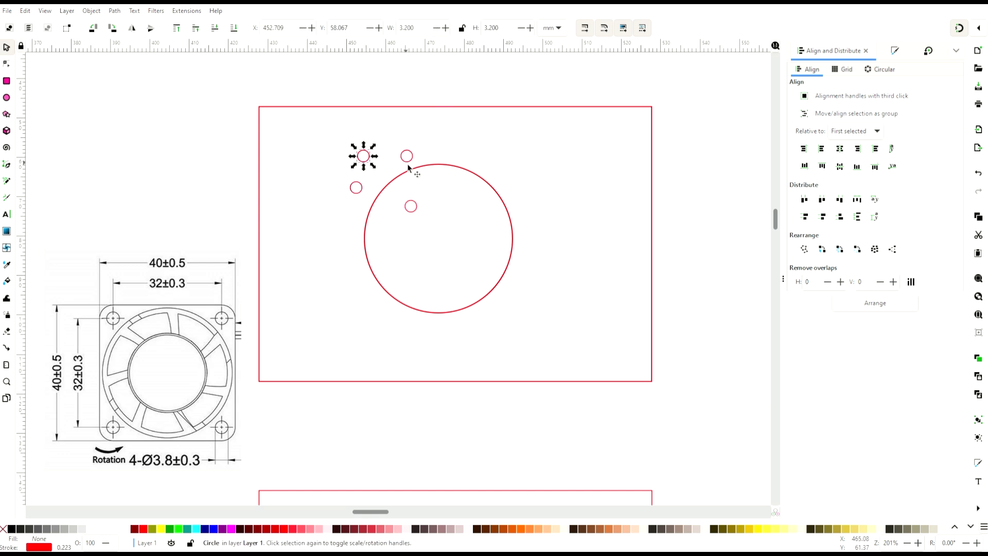
left_click(407, 157, "shift")
left_click(410, 207, "shift")
left_click(357, 189, "shift")
left_click(839, 148)
left_click(839, 167)
left_click(492, 209)
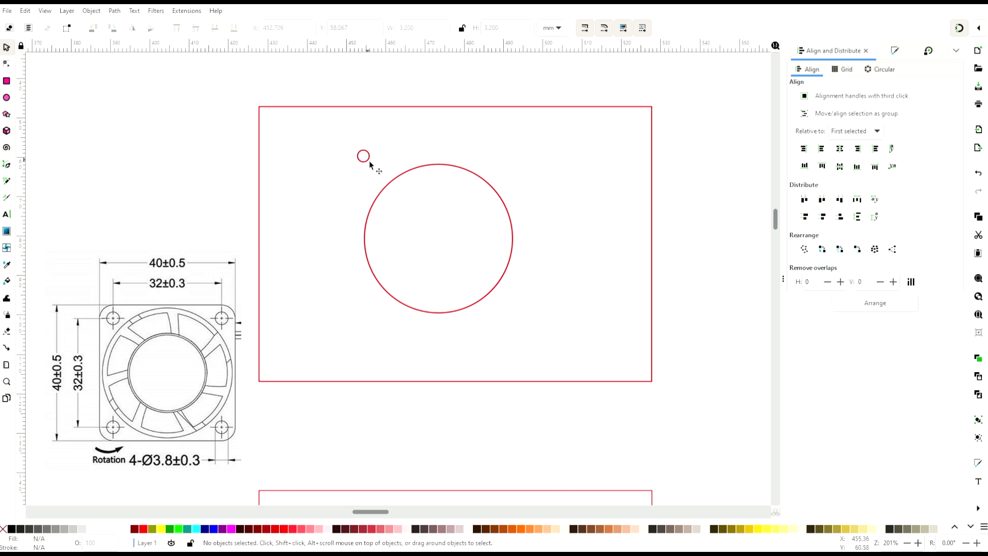
Move two of the four stacked 3.2 mm circles 32 mm to the right.
left_click(368, 160)
left_click(928, 52)
left_click(801, 69)
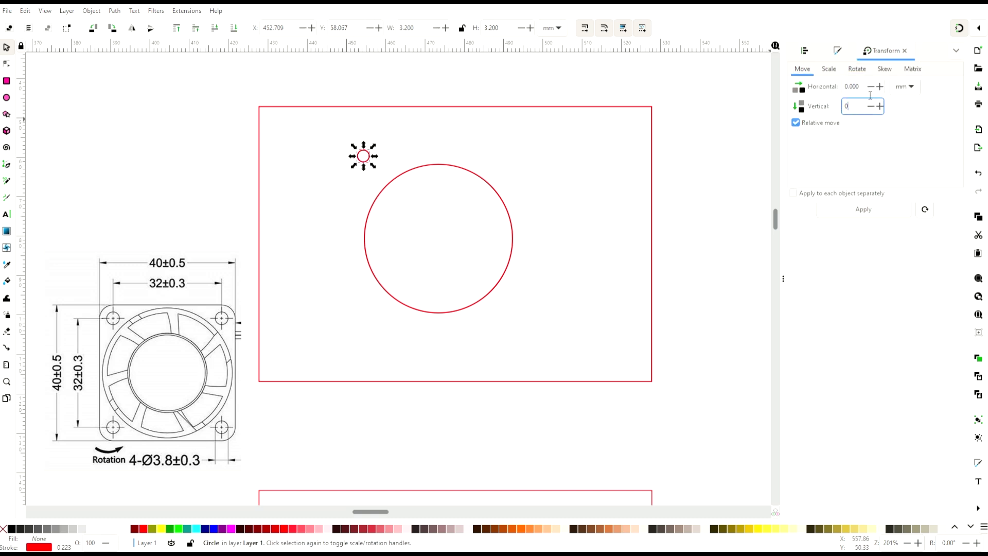
double_click(849, 87)
type("32")
left_click(844, 205)
left_click(369, 160)
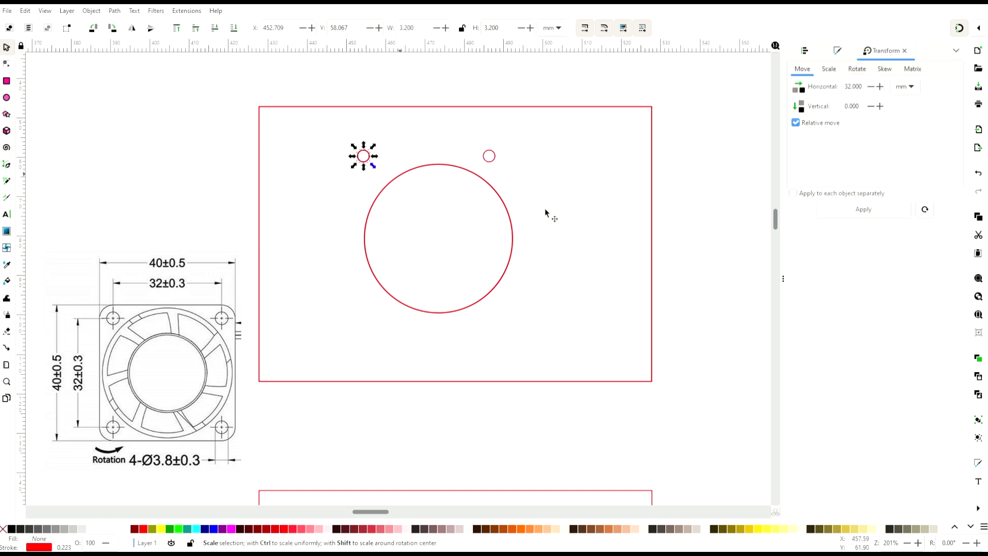
left_click(527, 173)
Try to move one circle from each stacked pair by 0 mm horizontally and -32 mm vertically.
left_click(491, 157)
left_click(365, 162, "shift")
double_click(849, 86)
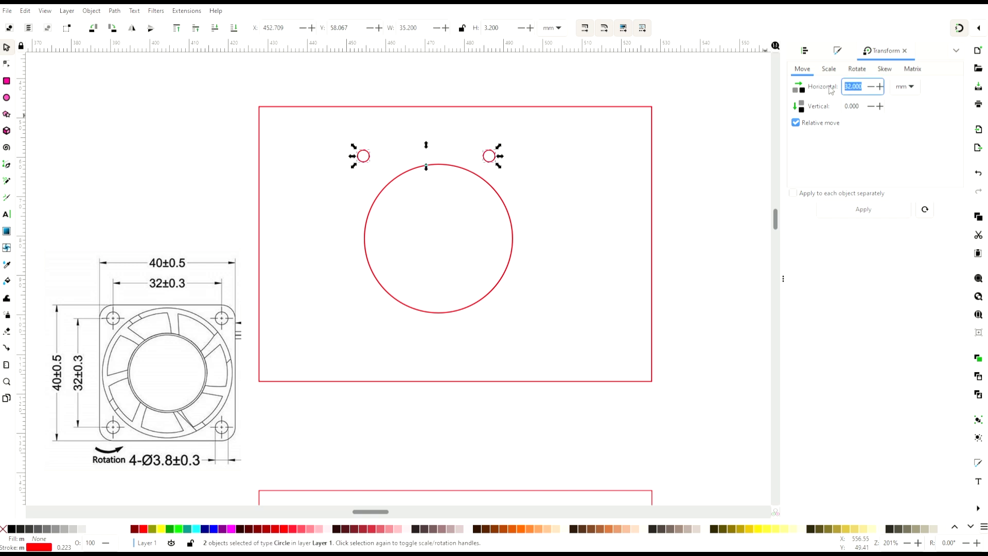
type("0")
key("Tab")
type("-32")
left_click(846, 212)
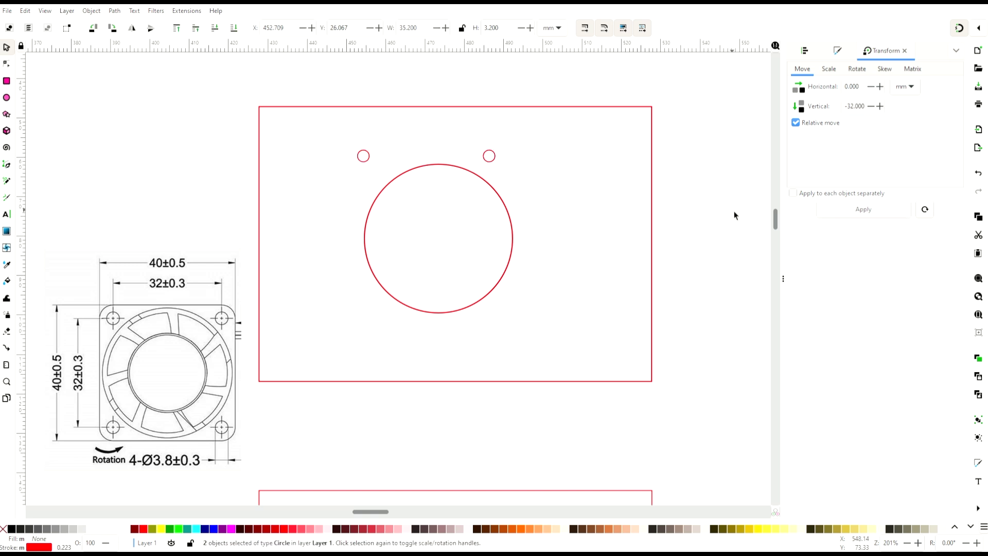
Move the two selected 3.2 mm circles 32 mm down to form the lower pair of screw holes.
double_click(854, 108)
type("32")
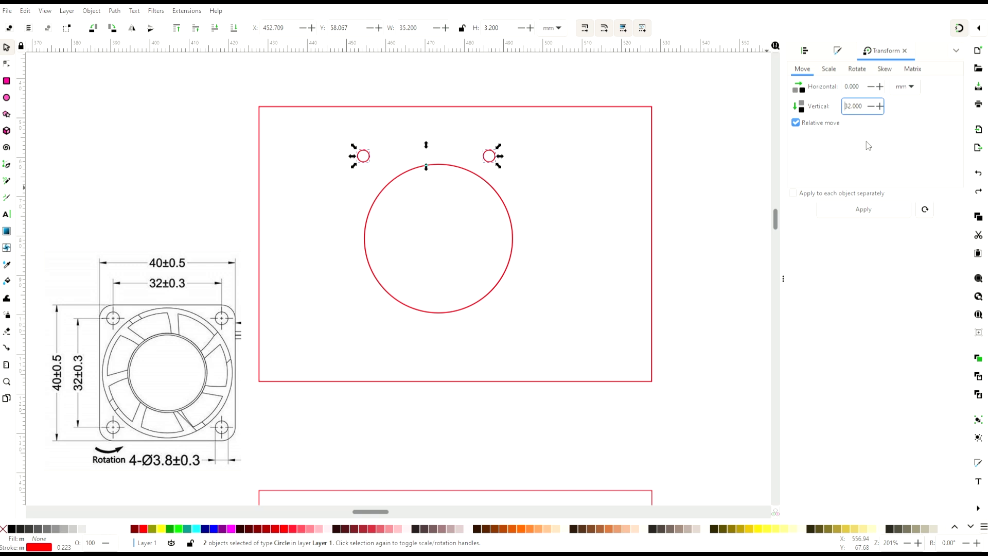
left_click(863, 211)
left_click(536, 251)
Select the four 3.2 mm screw hole circles and group them.
left_click(491, 284)
left_click(367, 287, "shift")
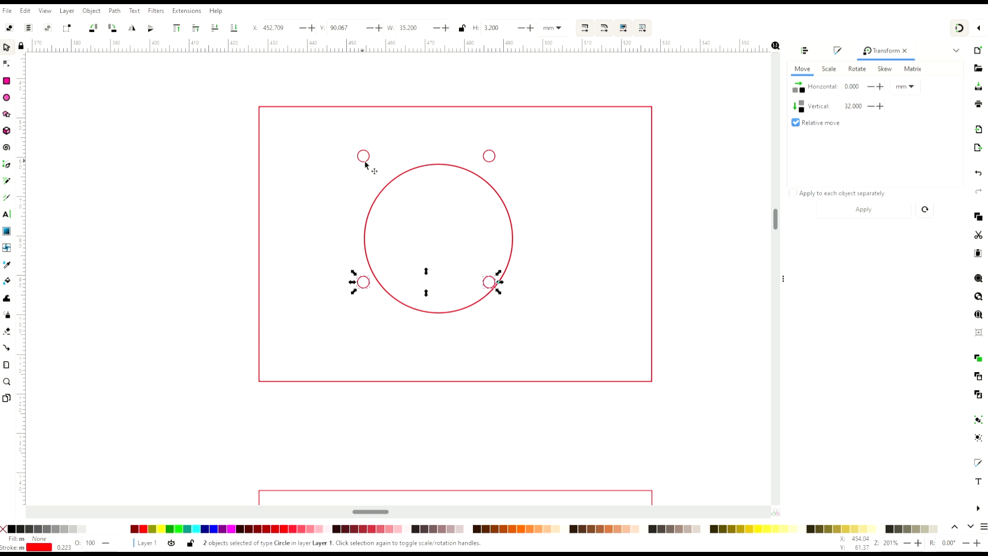
left_click(365, 161, "shift")
left_click(489, 161, "shift")
left_click(85, 11)
left_click(95, 106)
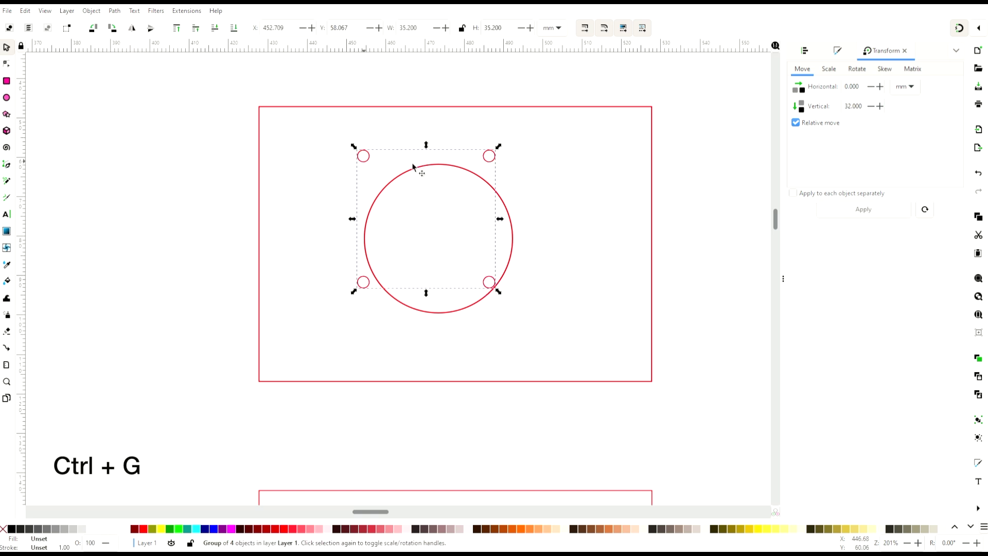
Centre the screw hole group horizontally and vertically on the 38 mm fan circle.
left_click(433, 167)
left_click(369, 158, "shift")
left_click(805, 51)
left_click(839, 148)
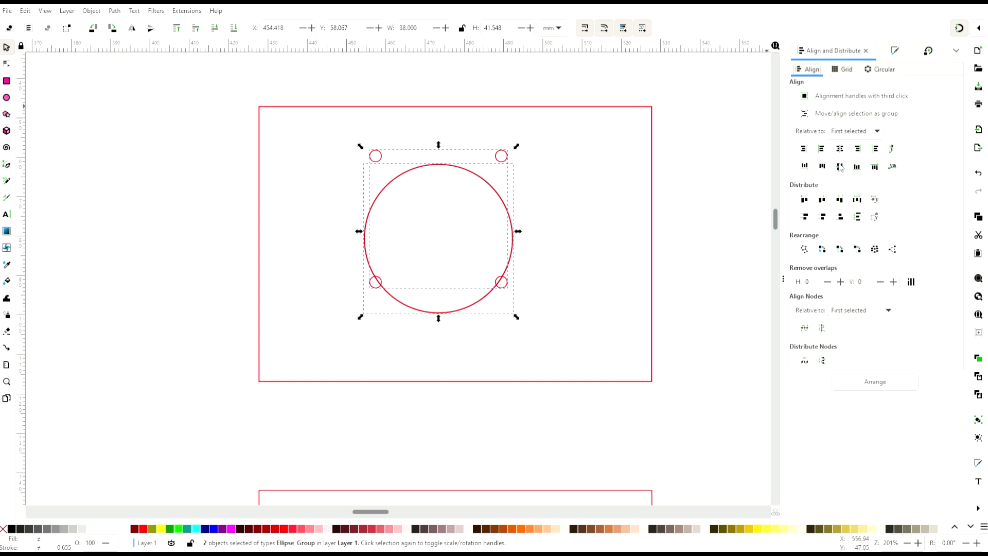
left_click(839, 166)
left_click(566, 140)
Move the fan circle and its four screw holes together slightly left, and select the surrounding panel.
left_click_drag(566, 143, 342, 340)
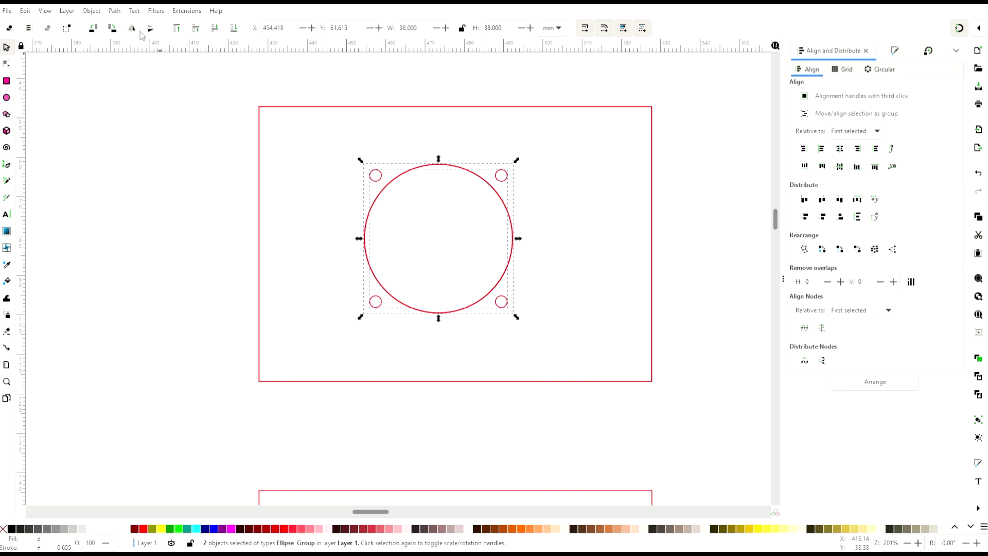
left_click(151, 122)
left_click_drag(407, 179, 390, 177)
left_click(465, 118)
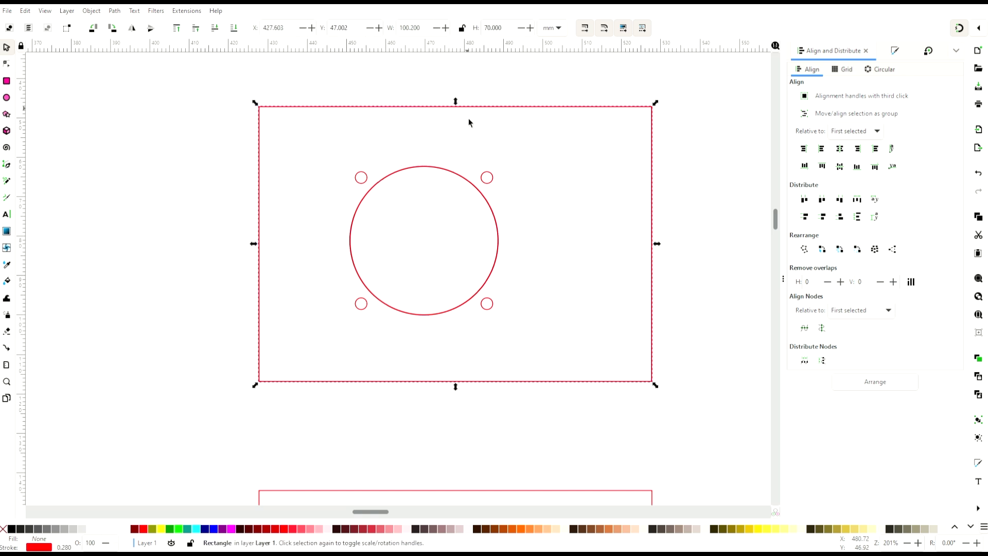
Centre the fan circle and its four screw holes vertically on the surrounding panel.
left_click(459, 175, "shift")
left_click(840, 166)
left_click(598, 220)
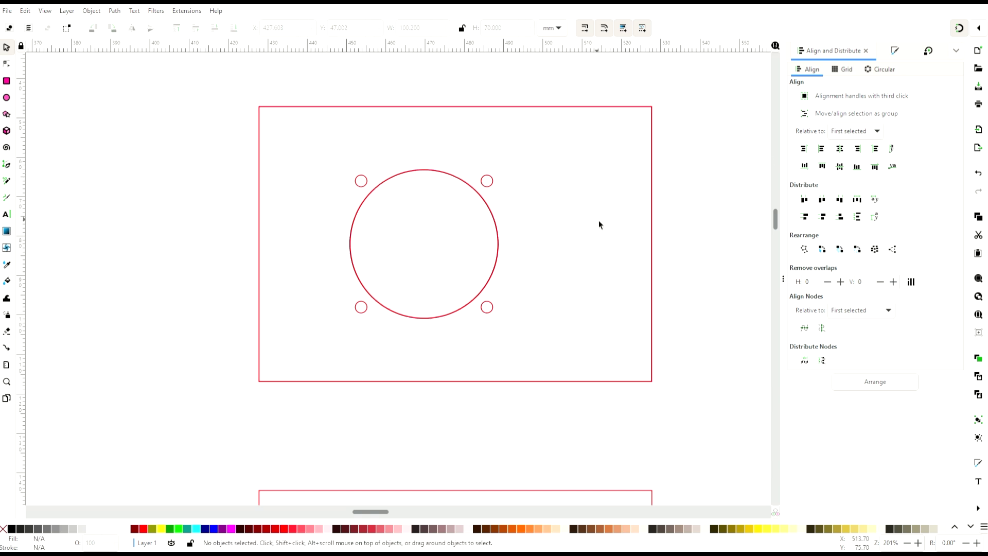
Draw a thin tab rectangle about 55 × 3.5 mm along the underside of the central board panel's bottom edge.
scroll(588, 229, "down", 20)
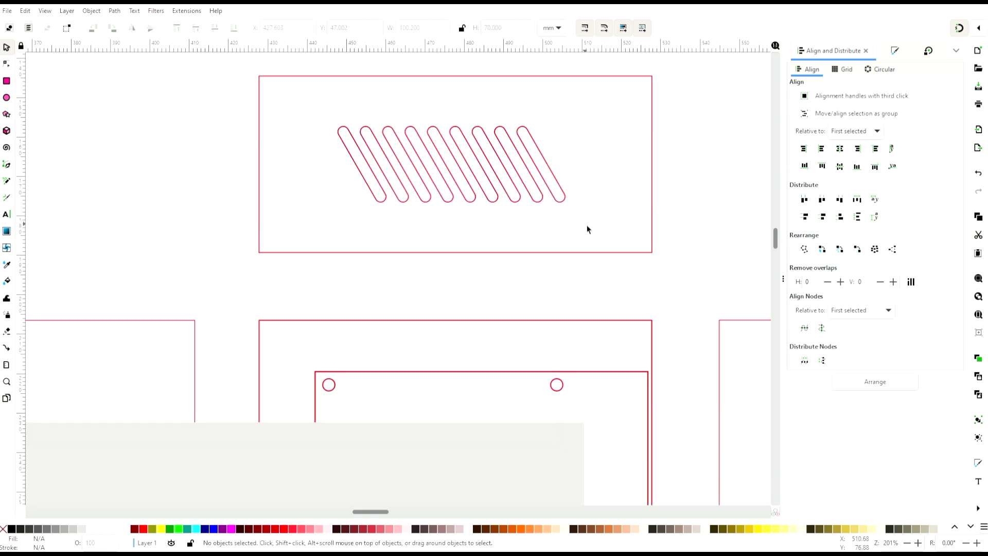
scroll(493, 263, "down", 4)
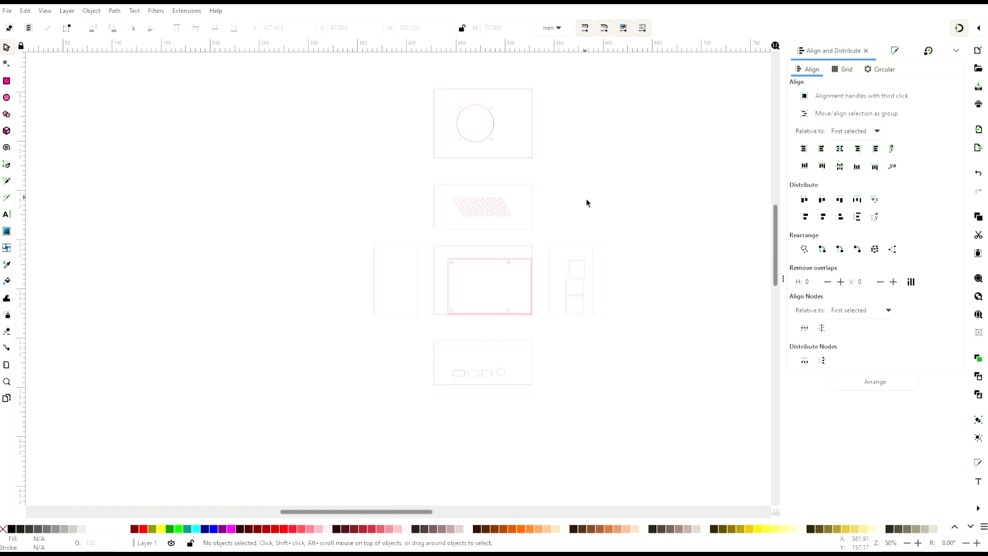
scroll(513, 214, "up", 1)
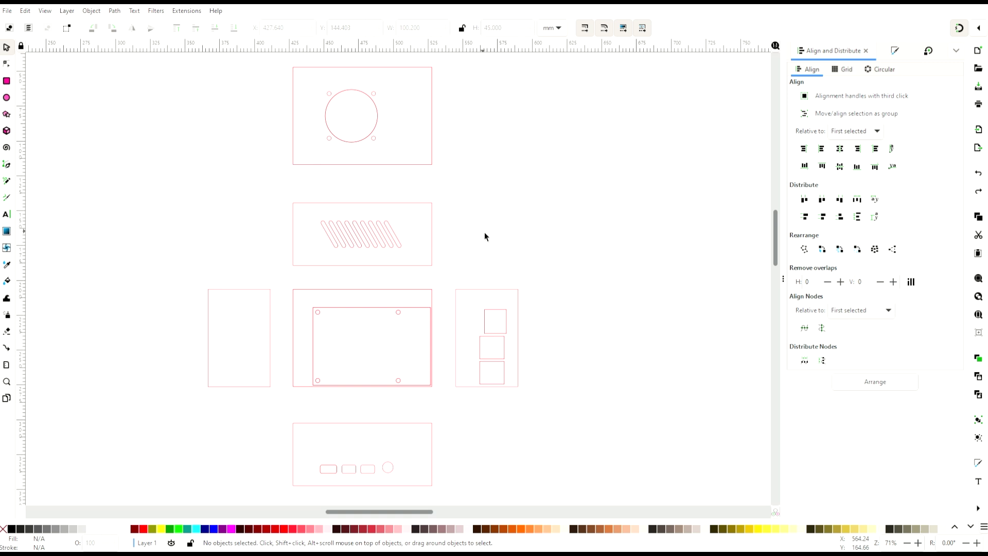
scroll(346, 344, "down", 2)
scroll(307, 390, "up", 3)
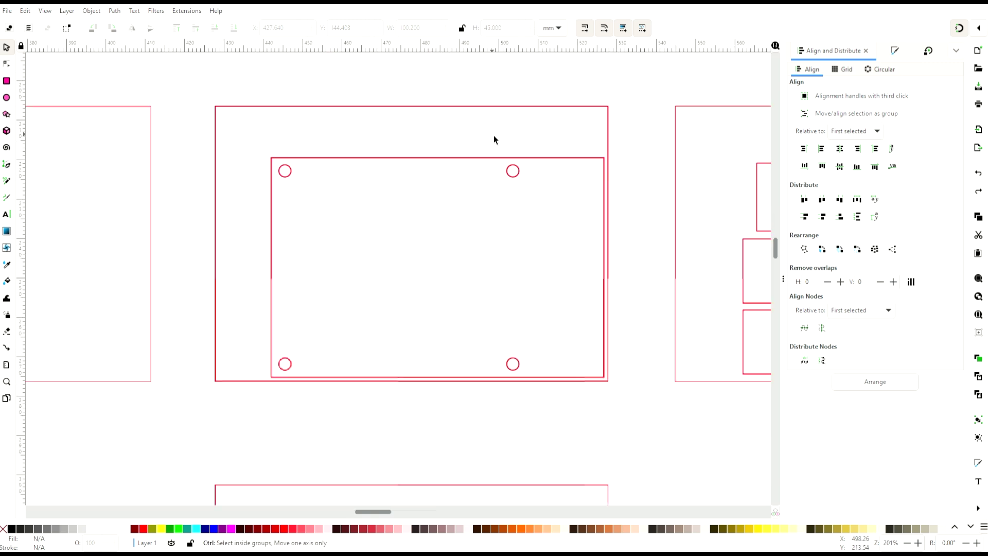
key("r")
key("s")
left_click(222, 383)
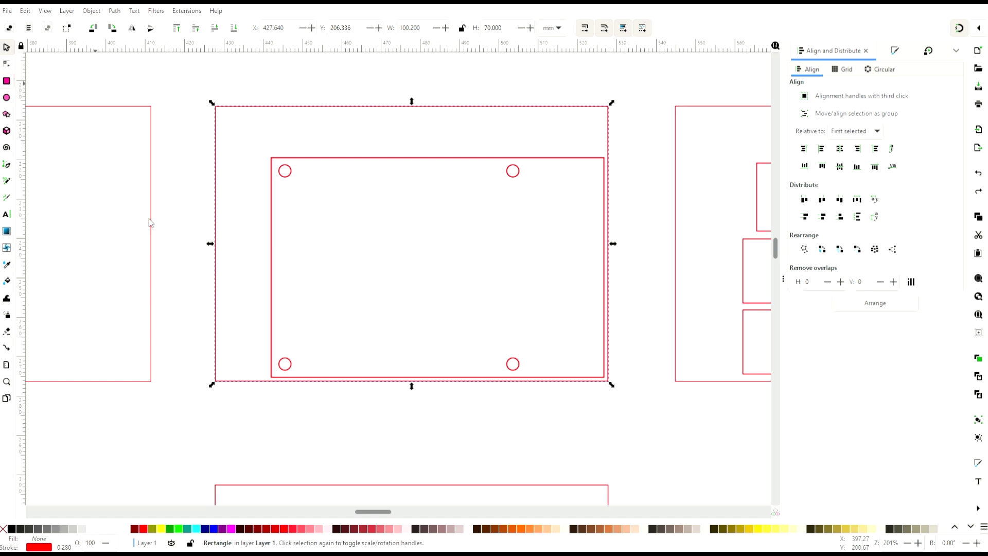
key("r")
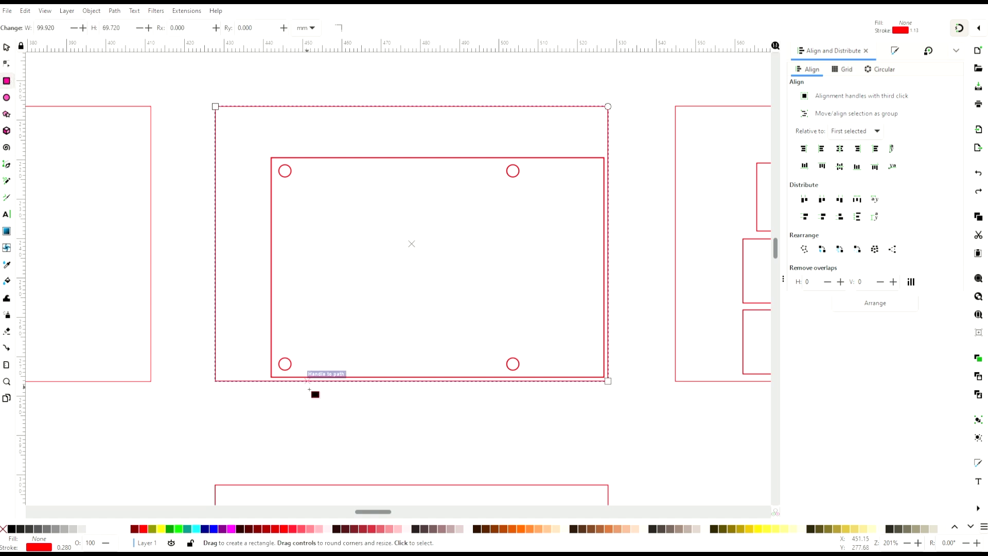
left_click_drag(308, 388, 526, 395)
key("s")
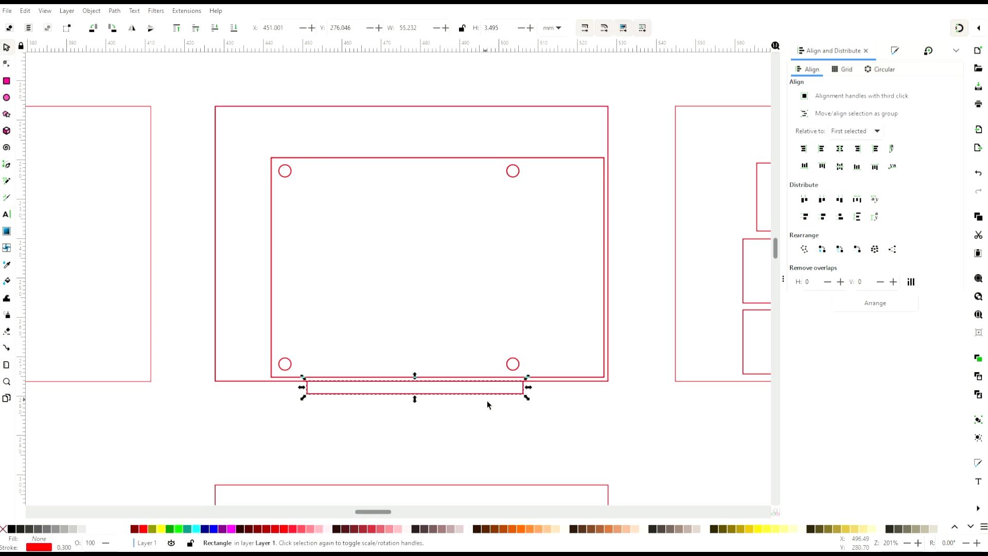
Set the tab rectangle's width to 55 mm and its height to 3 mm.
left_click_drag(427, 32, 400, 31)
type("55")
left_click(506, 29)
left_click_drag(509, 32, 484, 33)
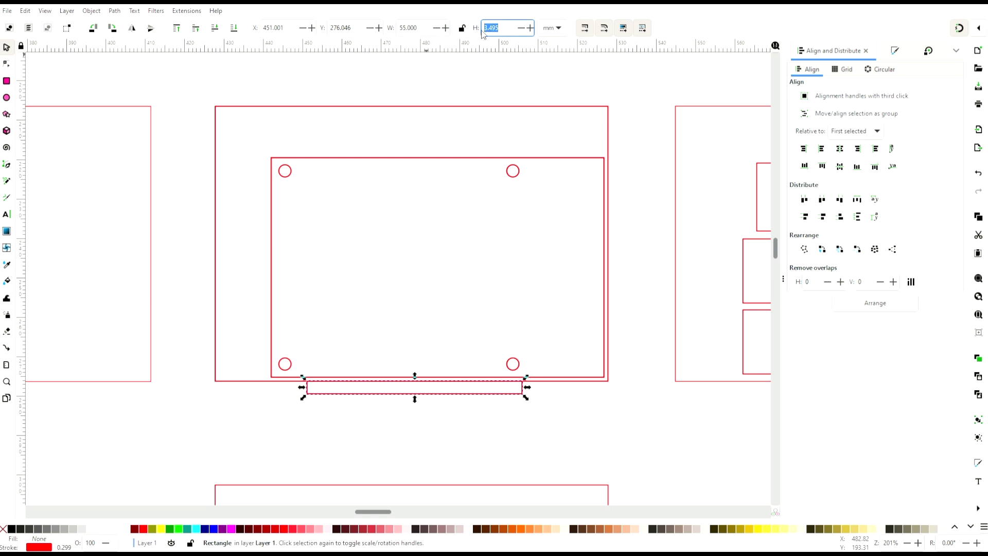
type("3")
key("Return")
left_click(512, 94)
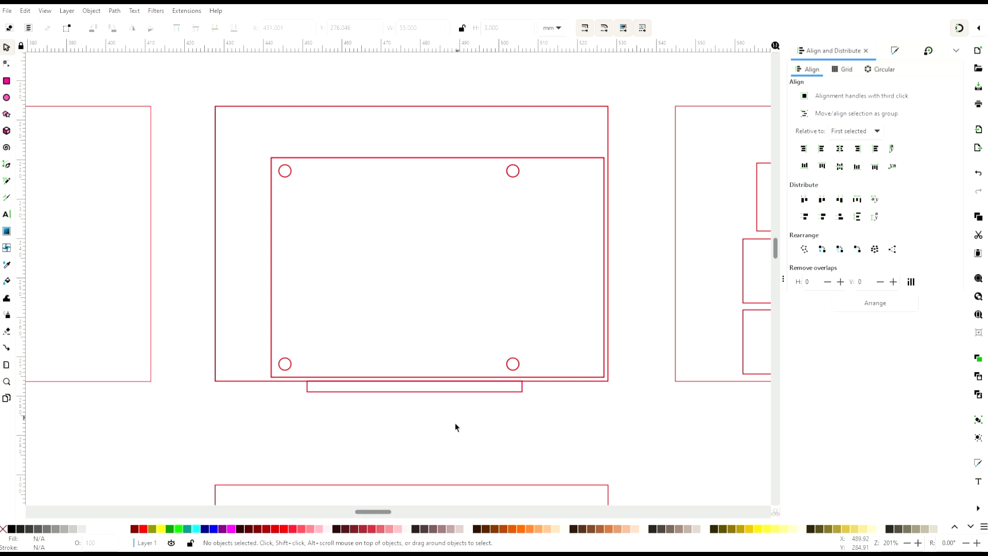
Snap the 55 × 3 mm tab beneath the central panel's bottom-left corner and centre it horizontally on the panel.
mouse_move(435, 394)
left_mouse_down()
mouse_move(435, 406)
mouse_move(432, 397)
left_mouse_up()
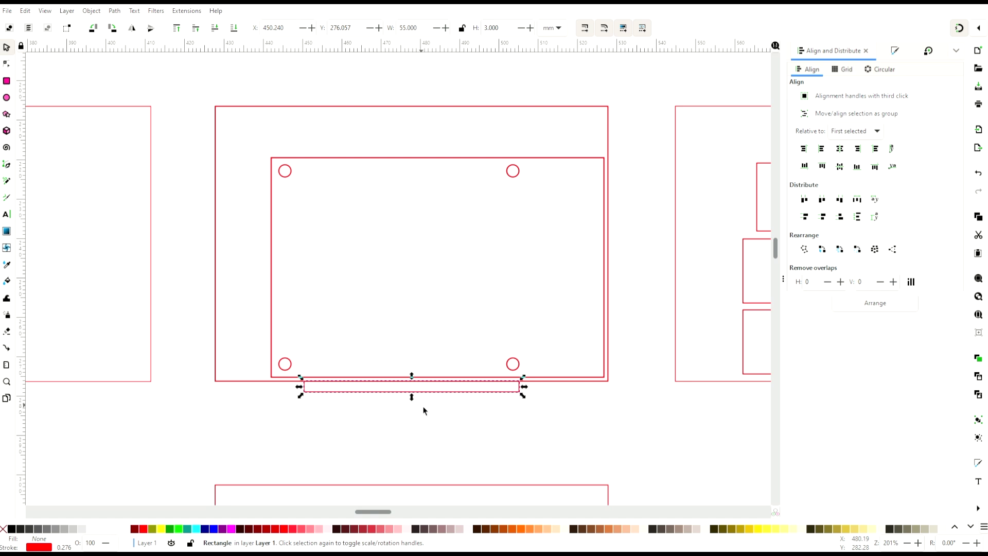
left_click(509, 33)
left_click_drag(324, 389, 227, 384)
left_click(216, 337)
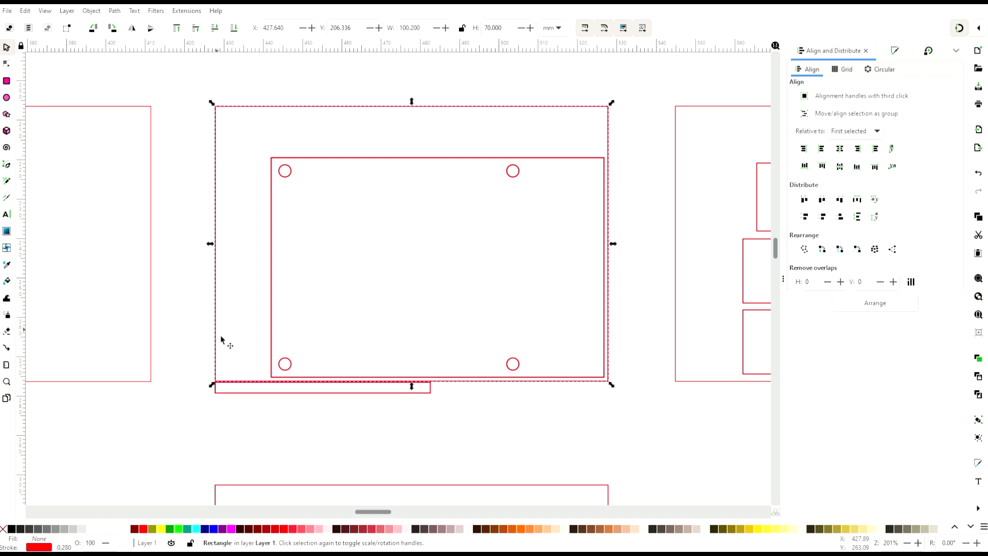
left_click(252, 395, "shift")
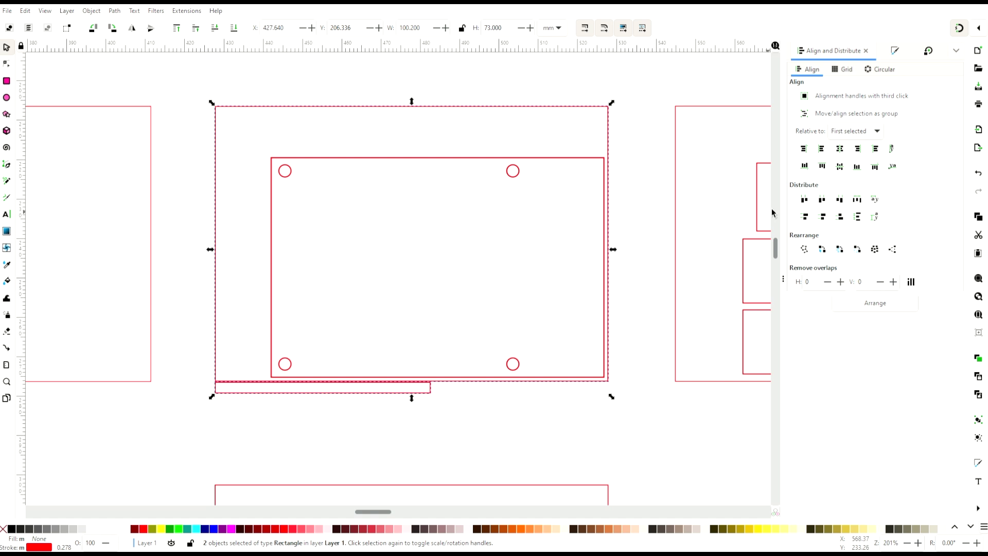
left_click(840, 149)
left_click(468, 389)
Copy the bottom tab onto the central panel's top edge and centre the copy horizontally on the panel.
left_click(466, 393)
key("ctrl+c")
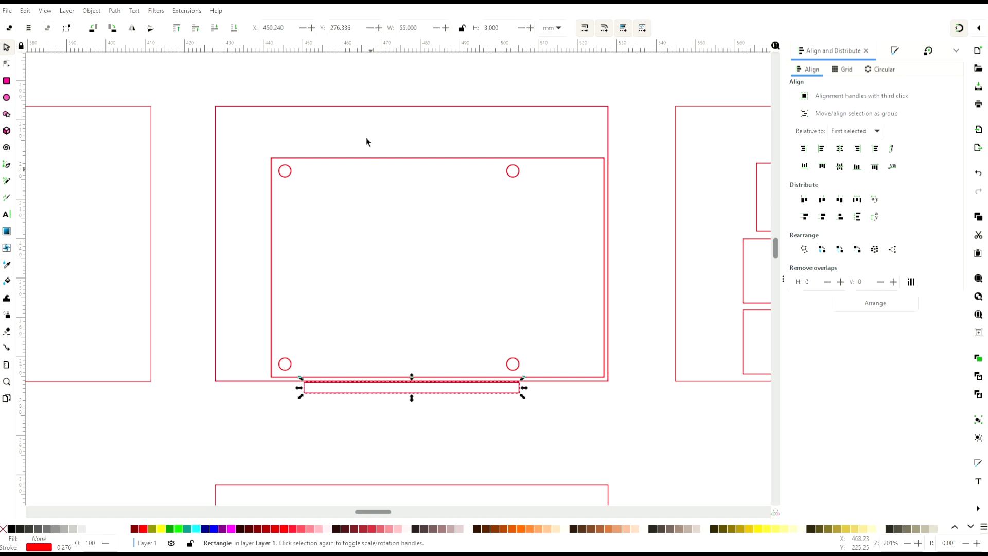
key("ctrl+v")
left_click_drag(255, 103, 218, 108)
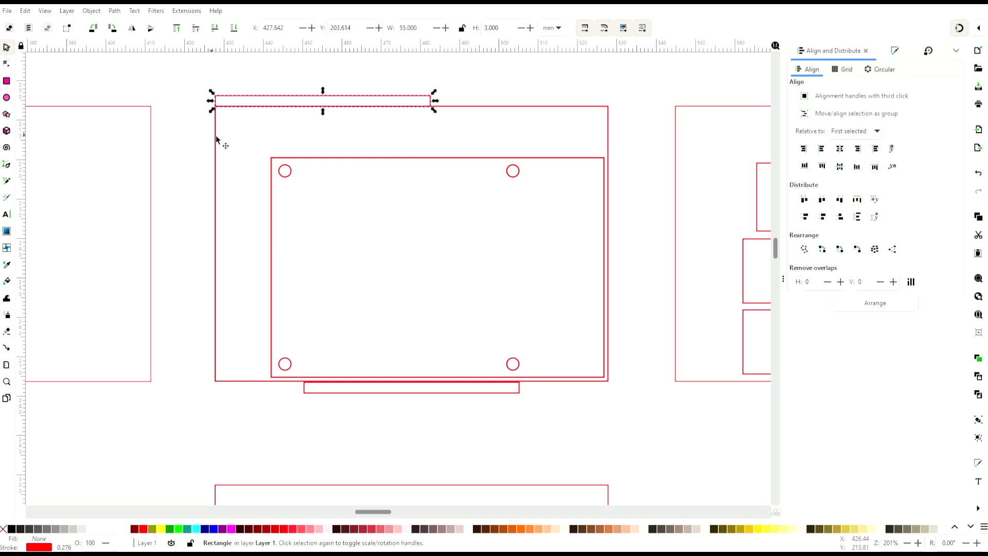
left_click(216, 133, "shift")
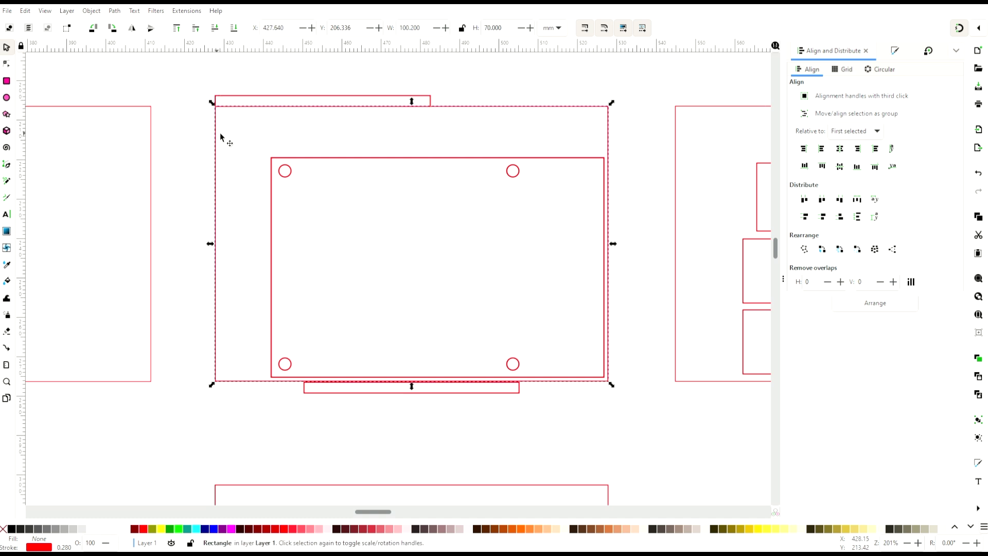
left_click(839, 149)
left_click(441, 254)
Paste another copy of the 55 × 3 mm tab just above the panel below the central one.
left_click(451, 99)
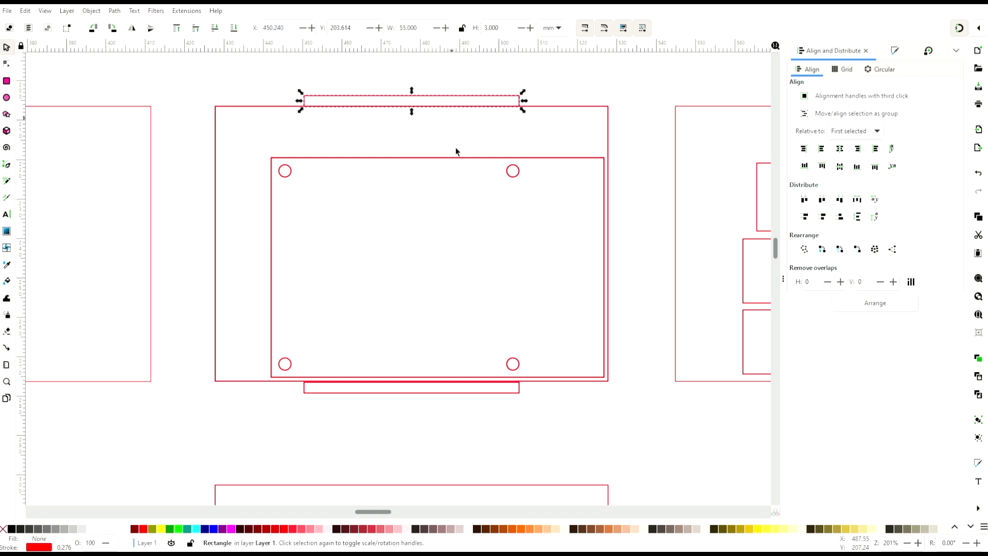
key("ctrl+v")
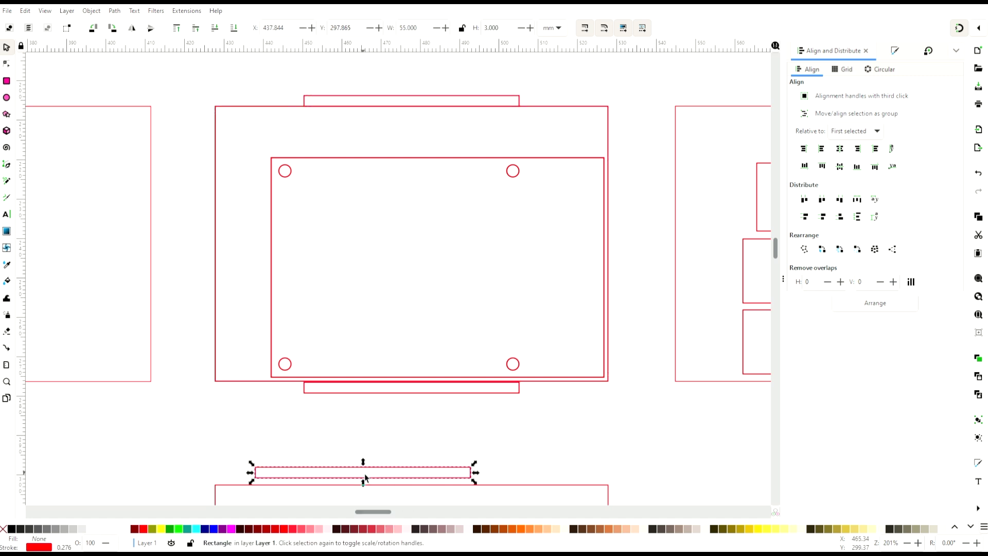
left_click(418, 446)
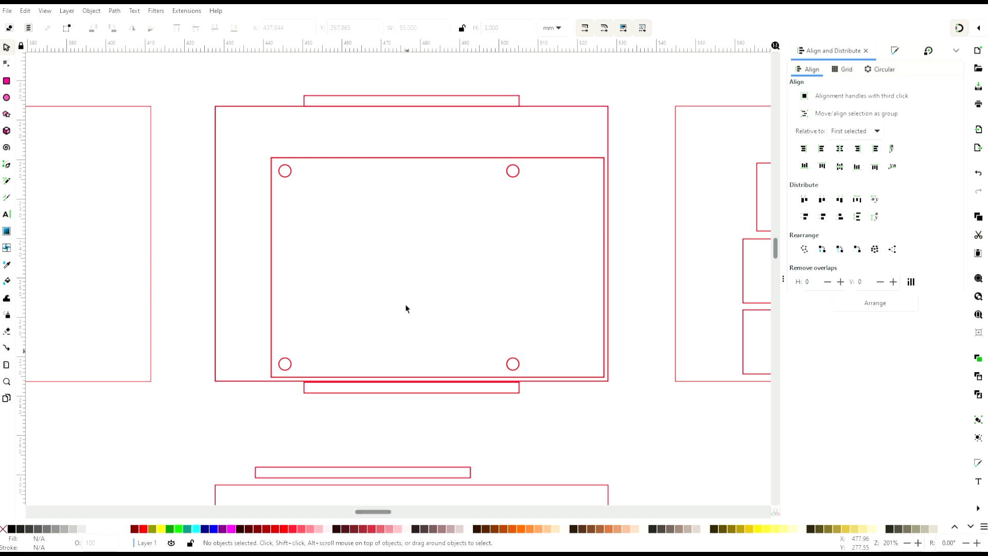
Union the top tab with the central panel's outline.
left_click(542, 115)
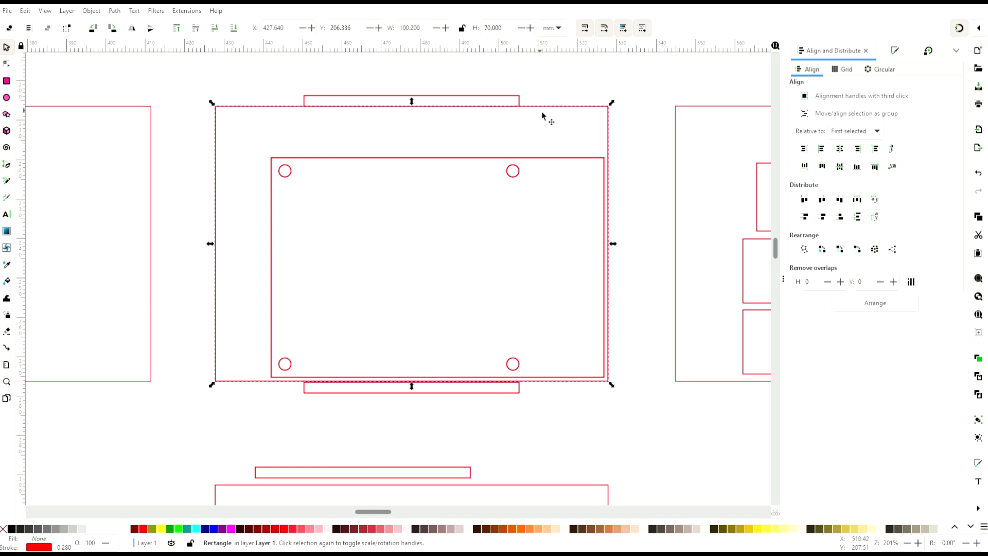
left_click(517, 101, "shift")
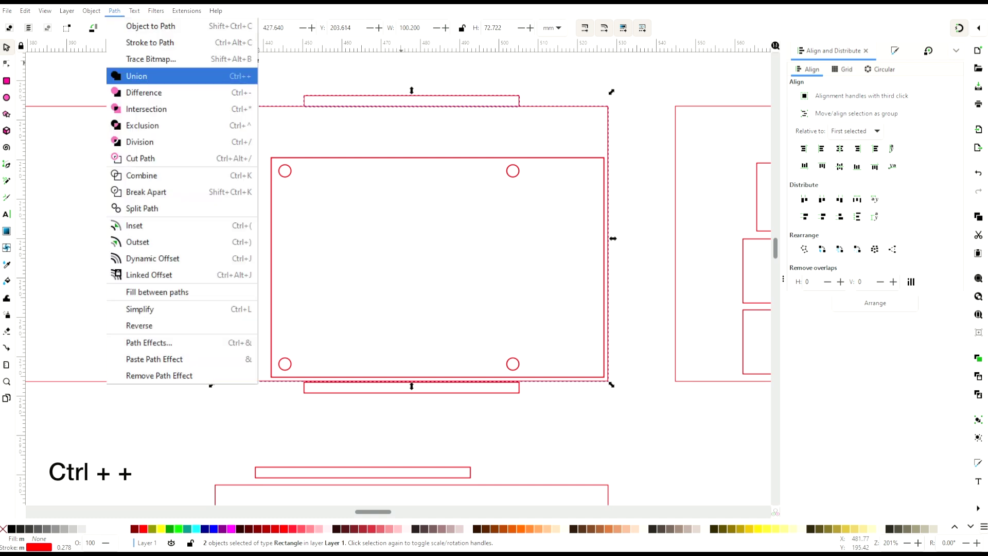
left_click(148, 75)
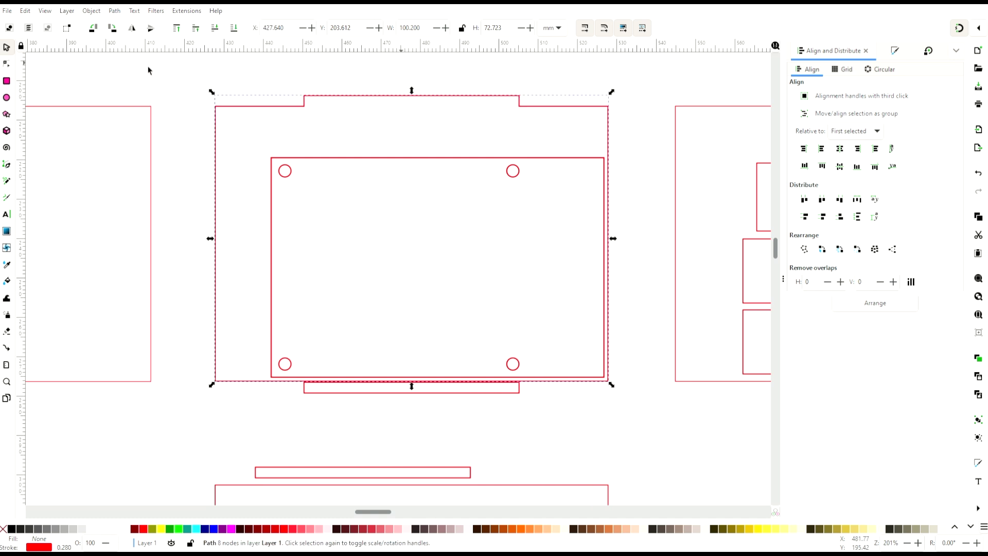
left_click(243, 122)
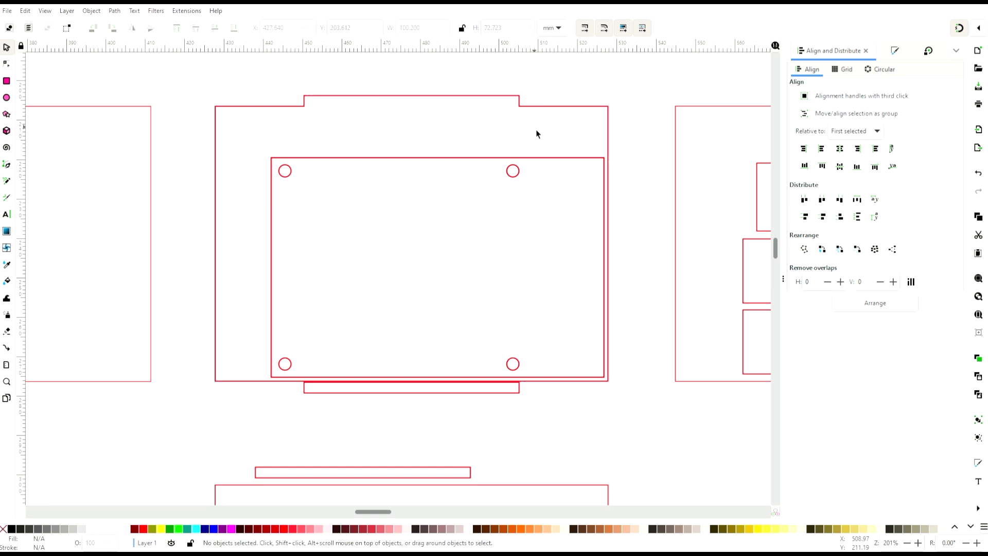
Try to union the bottom tab with the central panel's outline.
left_click(242, 382)
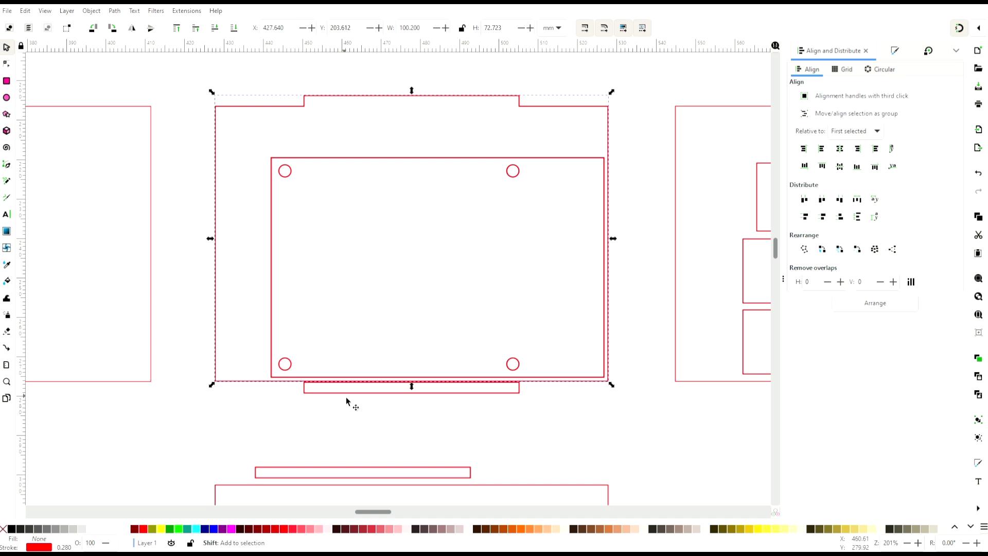
left_click(345, 395, "shift")
left_click(117, 11)
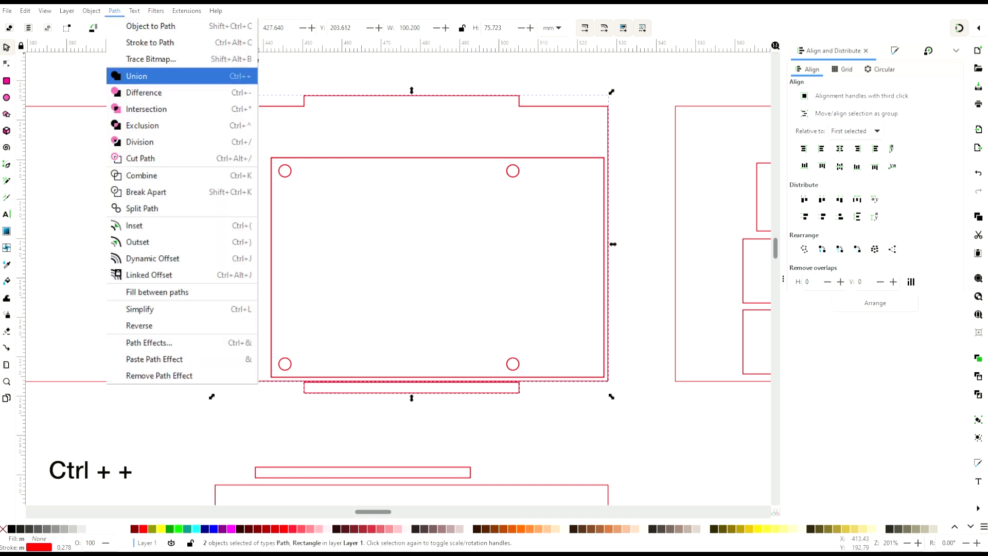
left_click(129, 72)
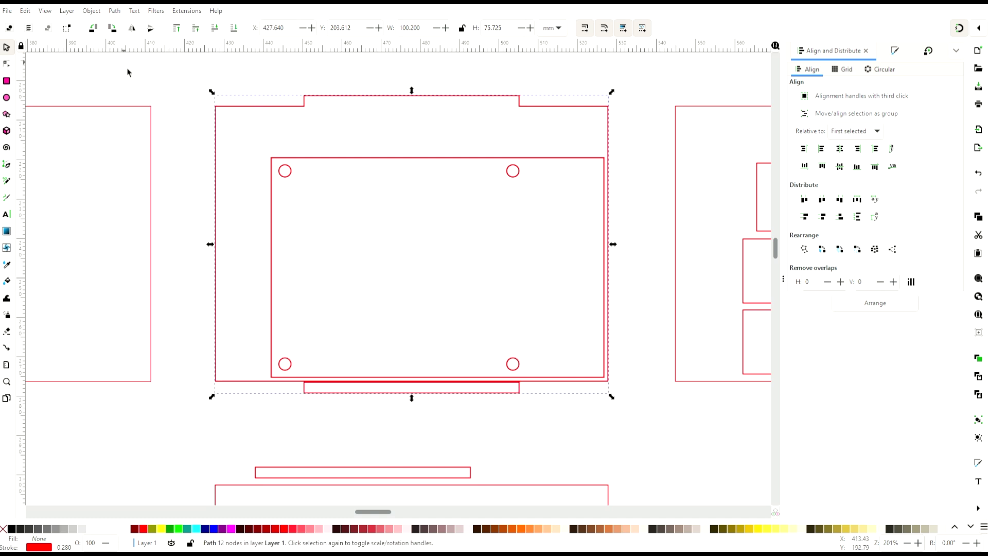
left_click(280, 429)
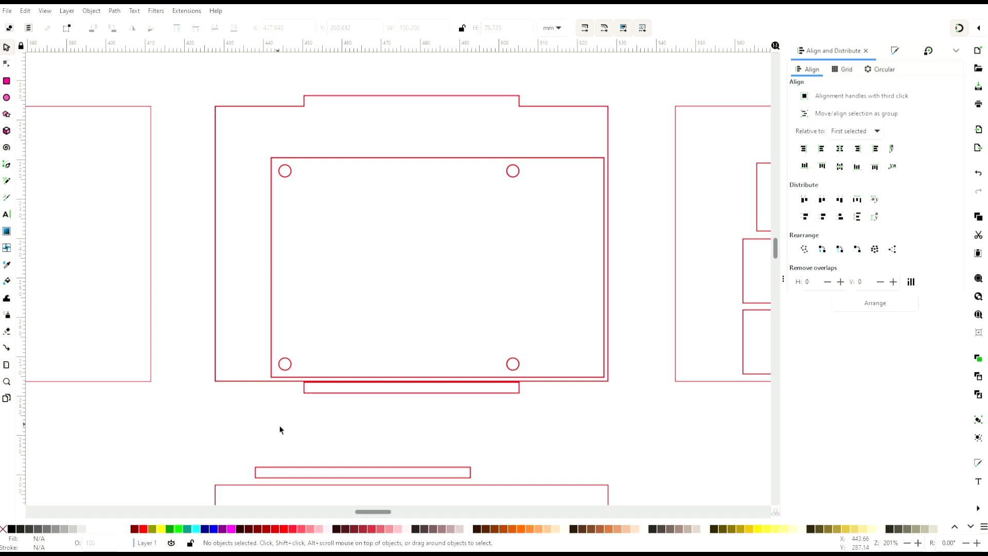
mouse_move(316, 392)
left_mouse_down()
mouse_move(321, 407)
mouse_move(320, 392)
left_mouse_up()
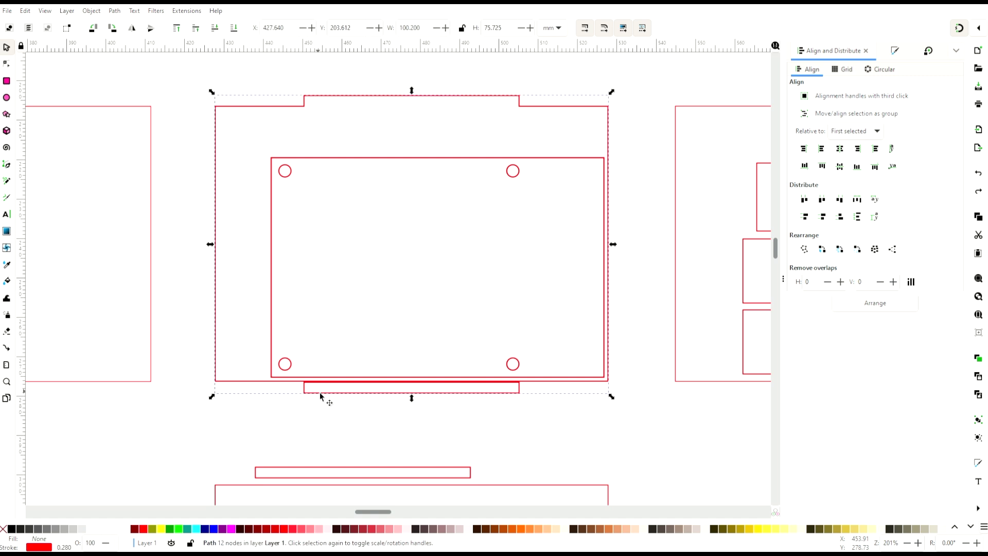
left_click(309, 339)
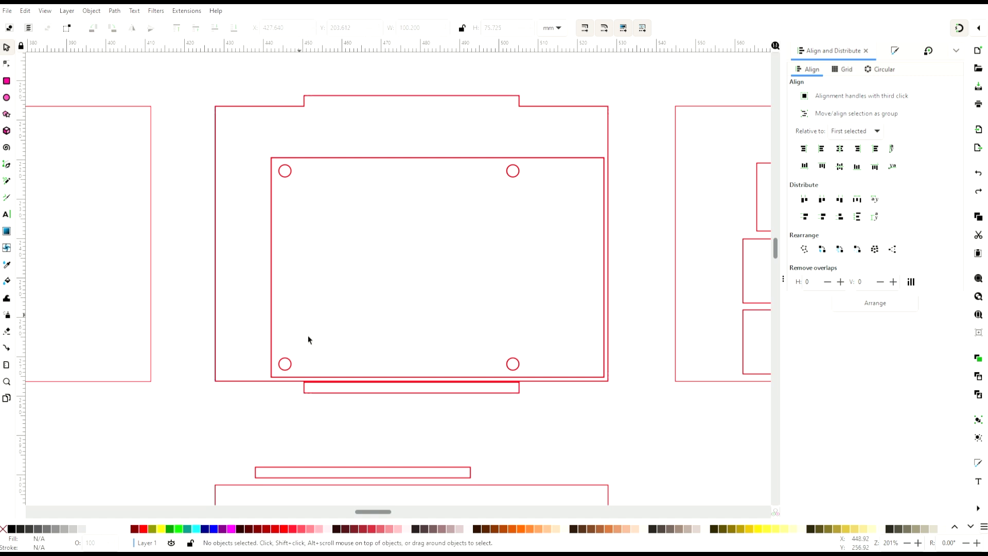
Extend the bottom tab upward to overlap the central panel's bottom edge and union the two shapes.
left_click(319, 392)
left_click_drag(412, 381, 411, 376)
left_click(259, 381, "shift")
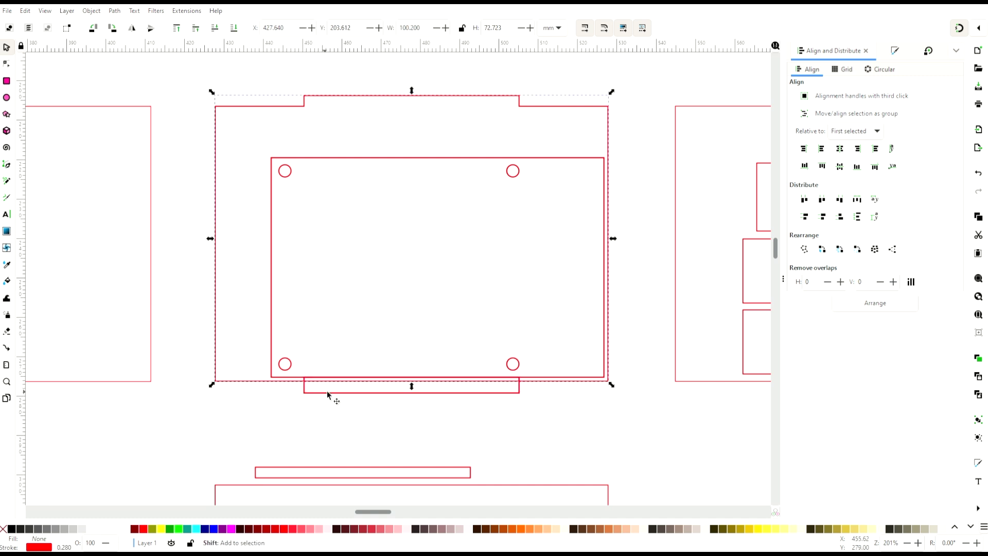
key("ctrl+plus")
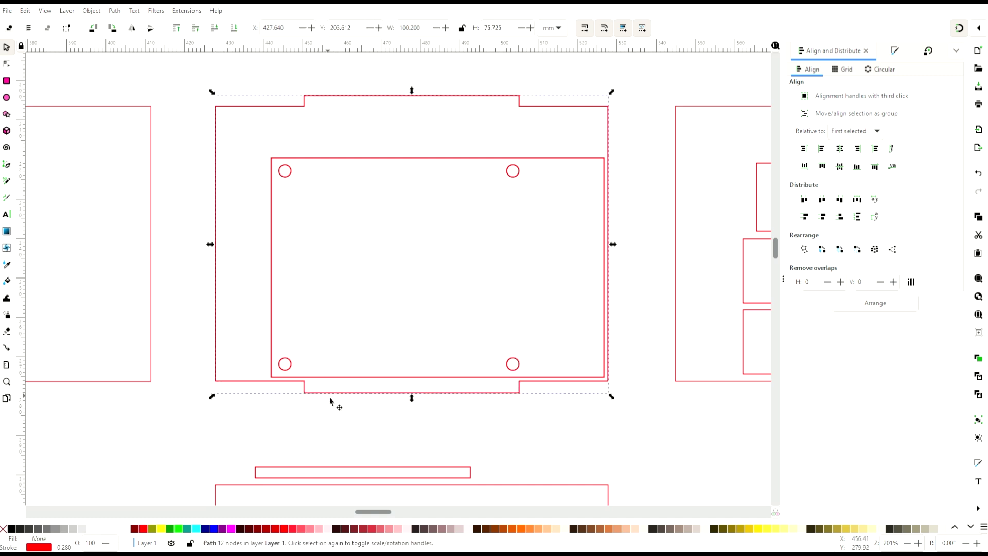
left_click(329, 401)
key("Escape")
Draw a vertical tab rectangle along the central panel's right edge and size it 3 mm wide by 45 mm high.
key("r")
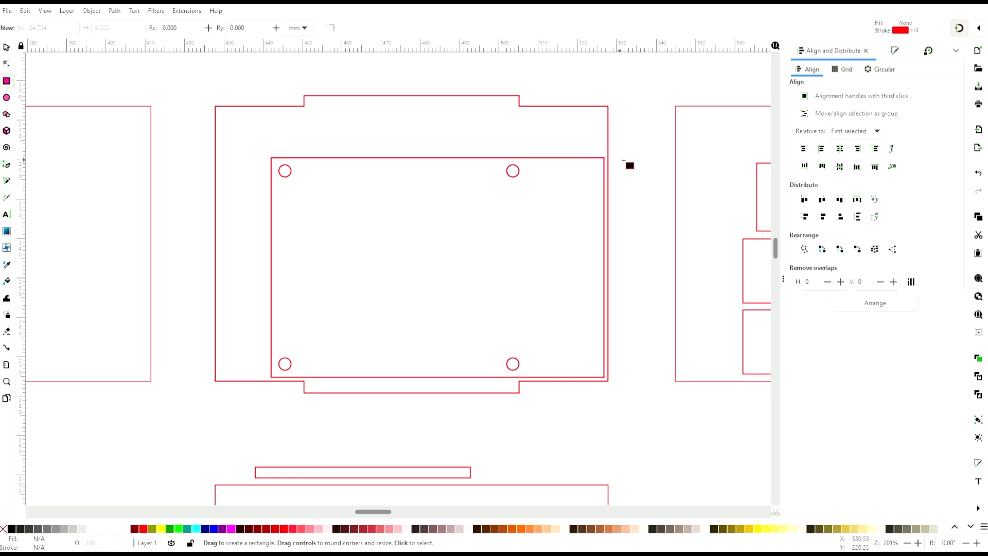
left_click_drag(632, 158, 608, 327)
key("s")
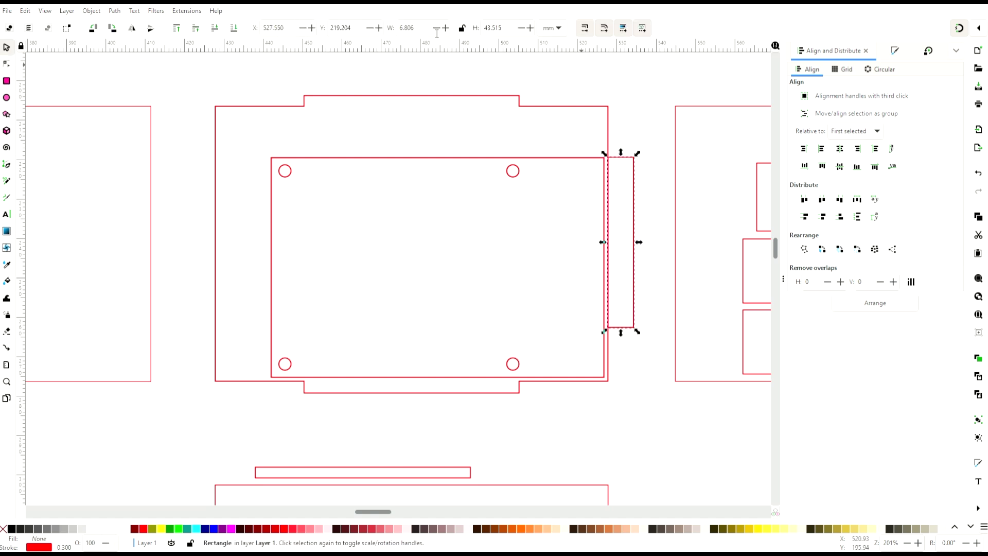
left_click(485, 29)
key("Return")
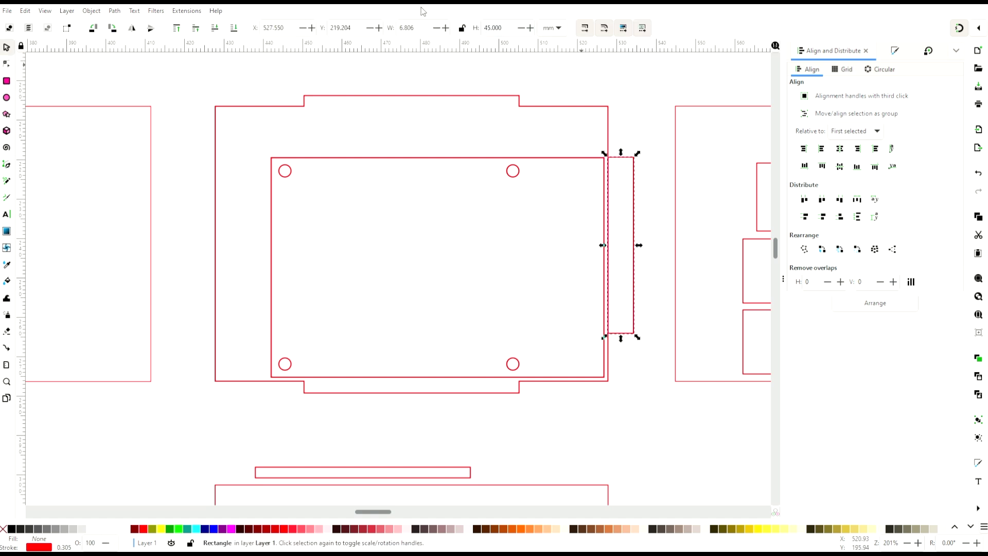
left_click(407, 28)
type("3")
key("Return")
Place the 45 mm tab against the central panel's right edge, a copy against its left edge, and a spare copy beside the left panel.
left_click(626, 167)
left_click_drag(622, 170, 612, 117)
key("ctrl+v")
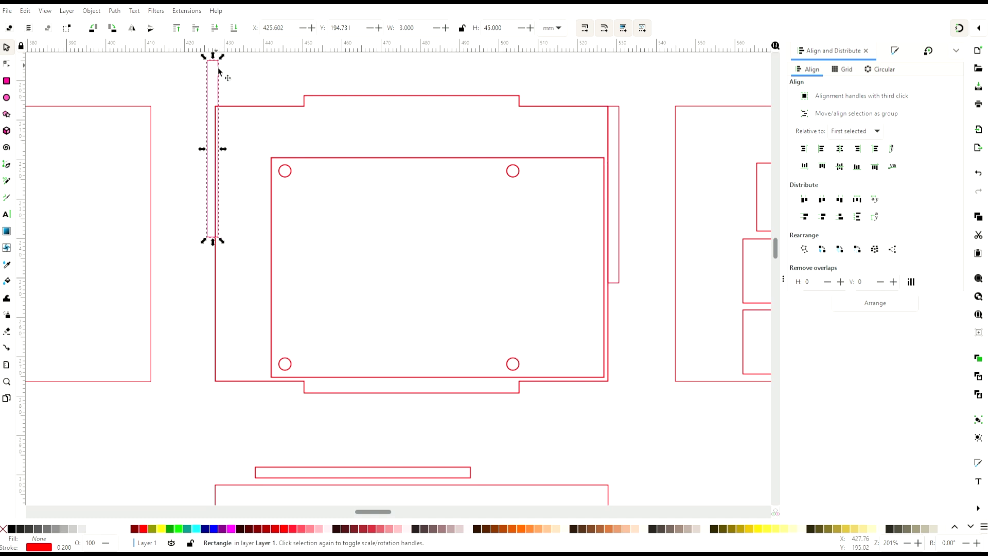
left_click_drag(219, 80, 214, 117)
key("ctrl+v")
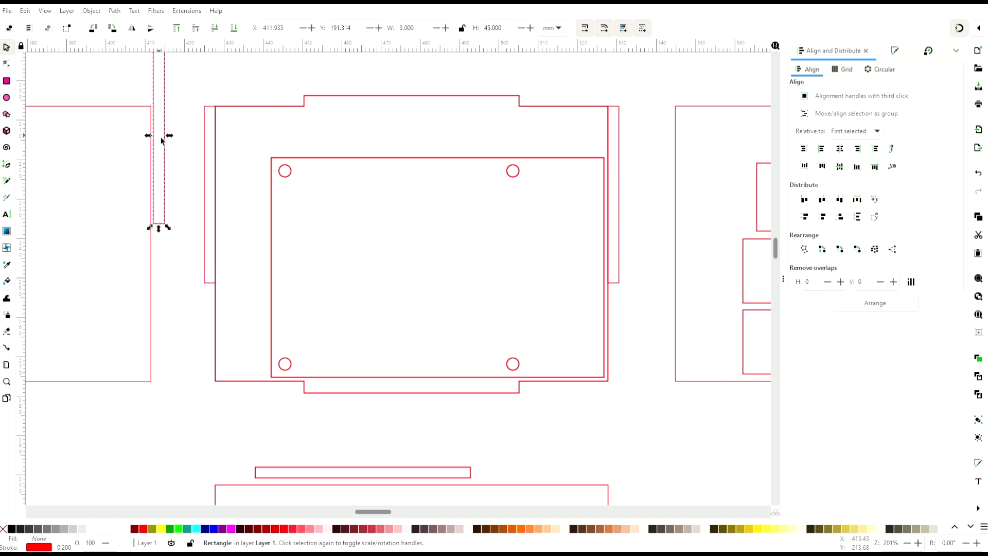
key("Escape")
Centre both side tabs vertically on the central panel.
left_click(215, 342)
left_click(209, 284, "shift")
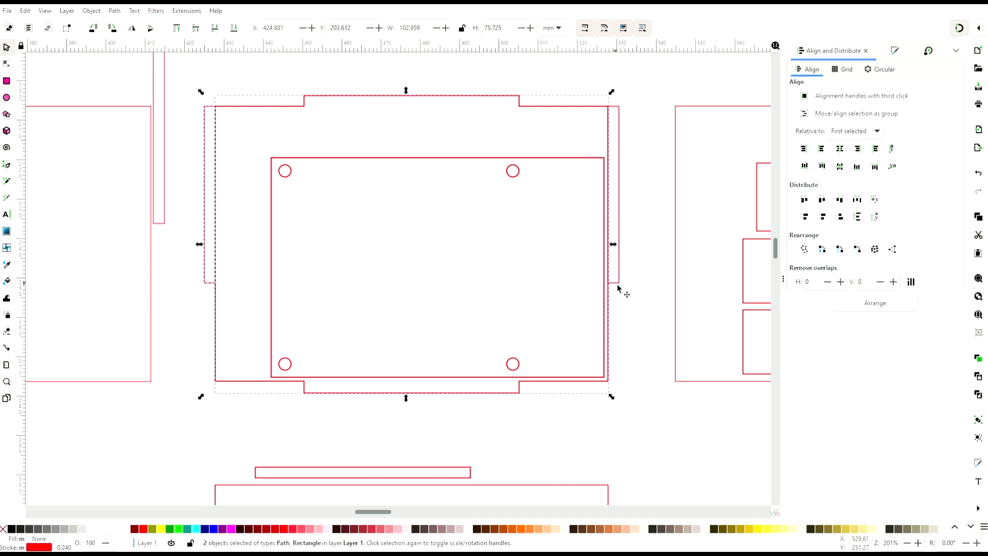
left_click(617, 284, "shift")
left_click(840, 166)
key("Escape")
Union the right and left side tabs with the central panel's outline.
left_click(608, 147)
left_click(617, 216, "shift")
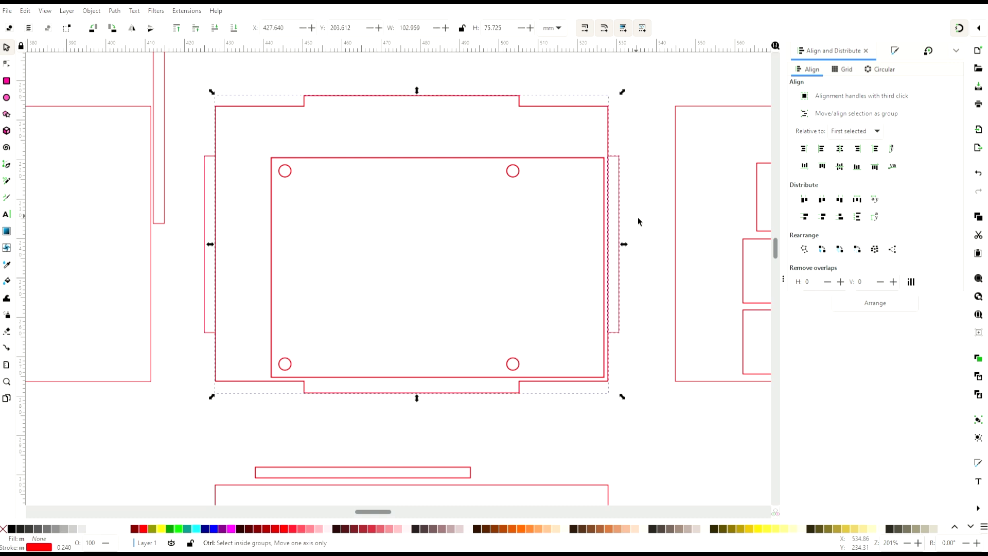
key("ctrl+plus")
left_click(207, 189, "shift")
key("ctrl+plus")
left_click(285, 88)
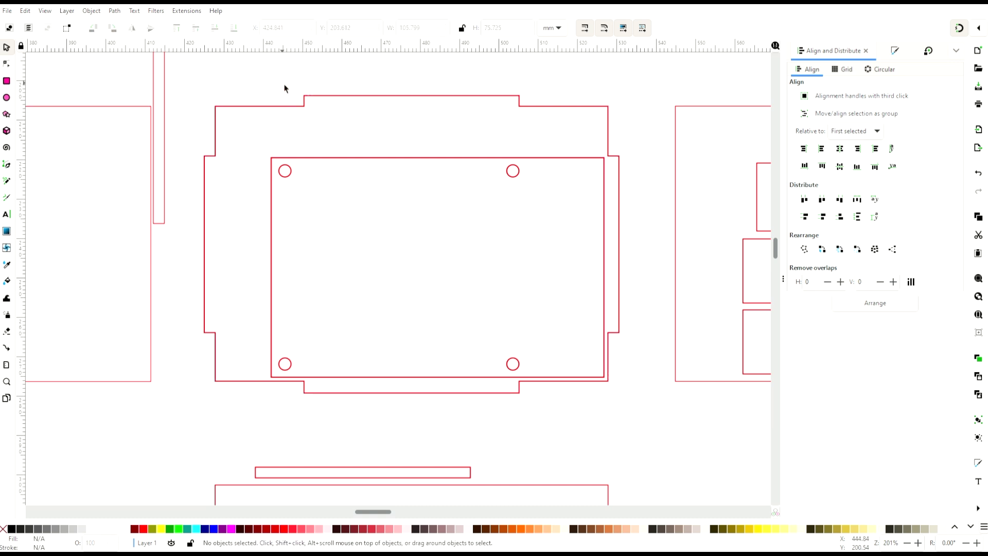
Copy the 3 by 45 mm tab rectangle twice and place the copies inside the right panel's left and right edges.
left_click_drag(671, 432, 549, 433)
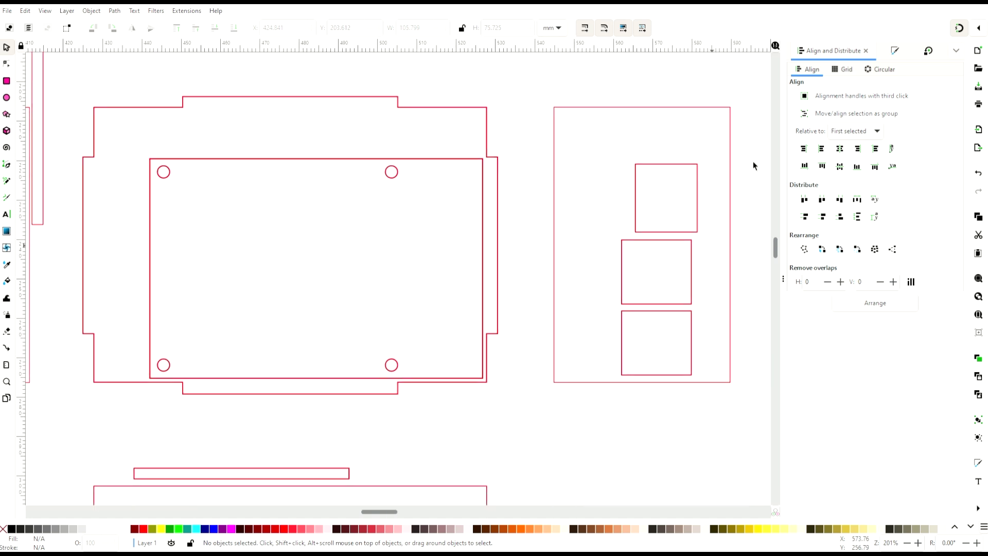
left_click_drag(751, 82, 502, 386)
key("Escape")
left_click(43, 131)
key("ctrl+c")
key("ctrl+v")
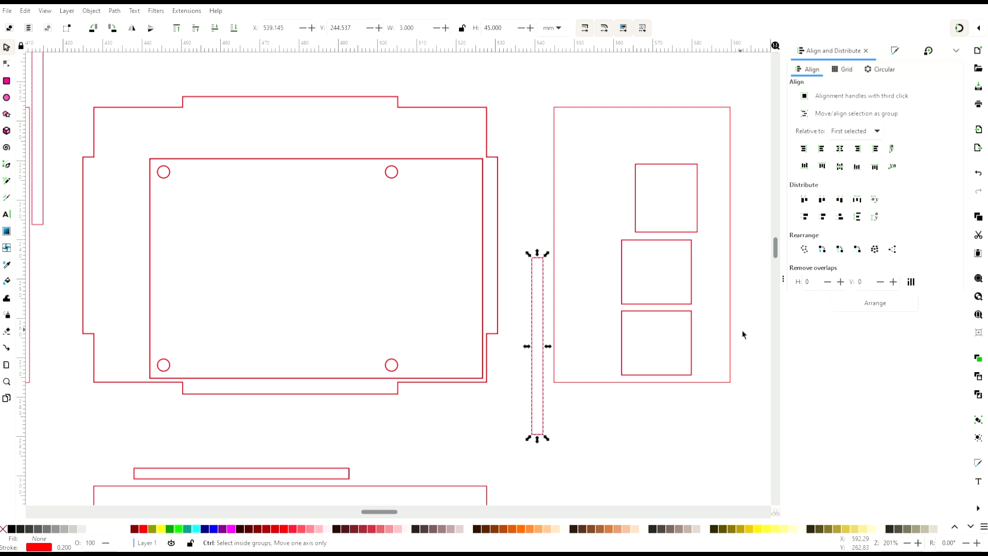
key("ctrl+v")
left_click(577, 454)
left_click_drag(539, 435, 565, 383)
left_click_drag(746, 411, 731, 376)
Centre the two 45 mm tab rectangles vertically on the right panel.
left_click(719, 128)
left_click(729, 136)
left_click(732, 243, "shift")
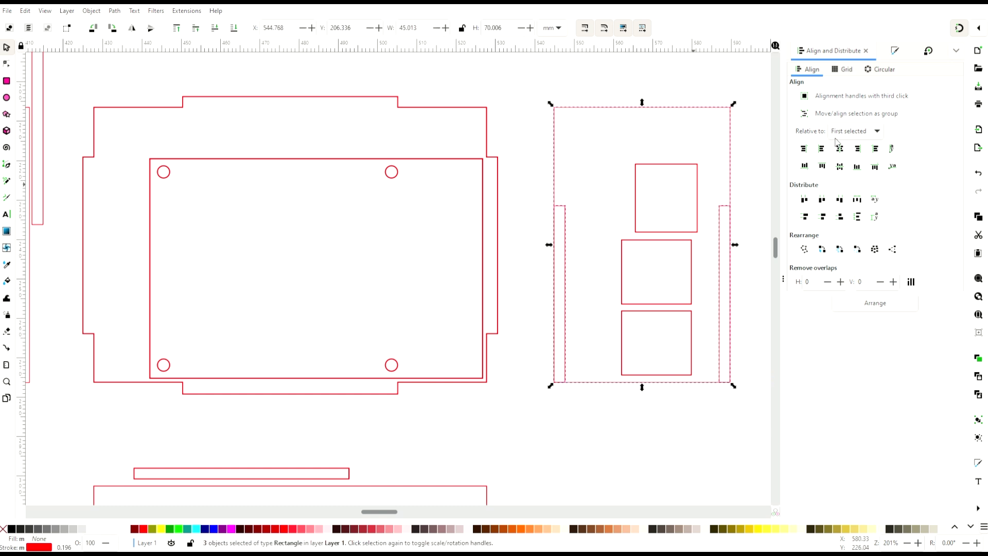
left_click(840, 166)
left_click(625, 457)
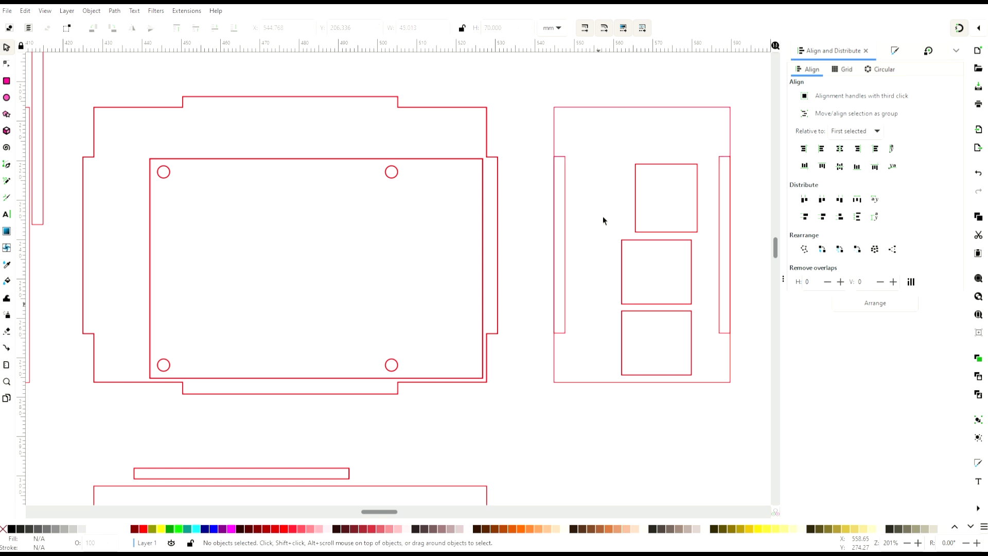
Subtract both tab rectangles from the right panel's outline to cut notches in its left and right edges.
left_click(610, 109)
left_click(566, 204, "shift")
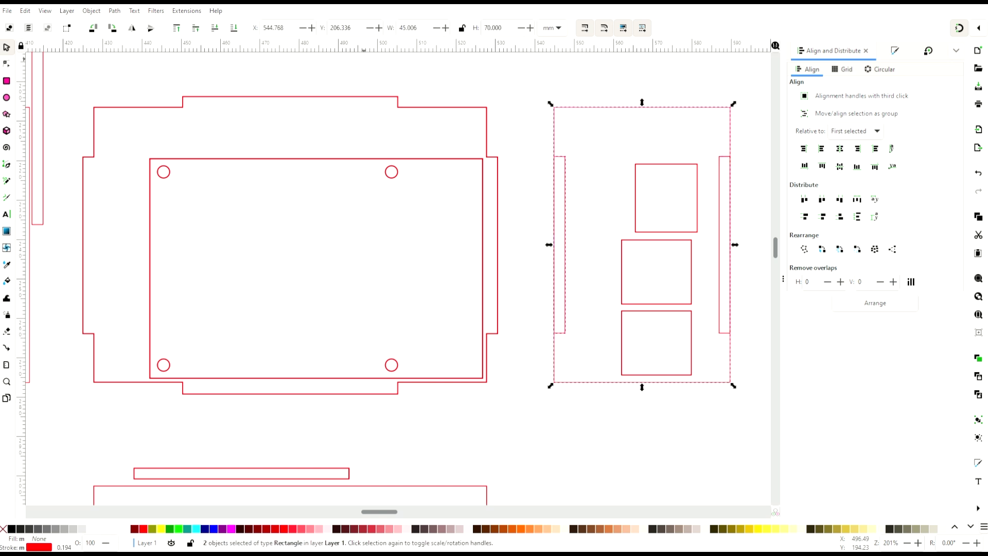
left_click(114, 10)
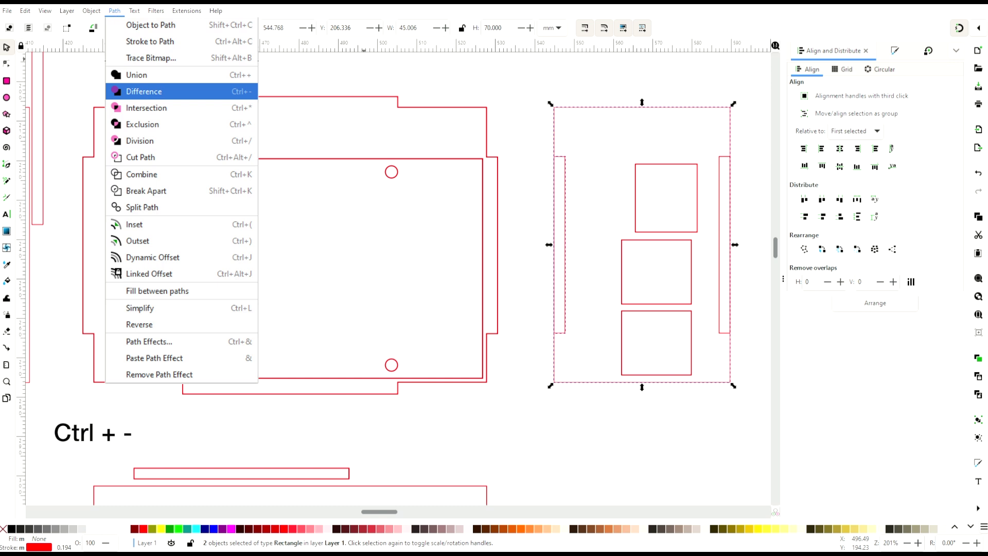
left_click(142, 91)
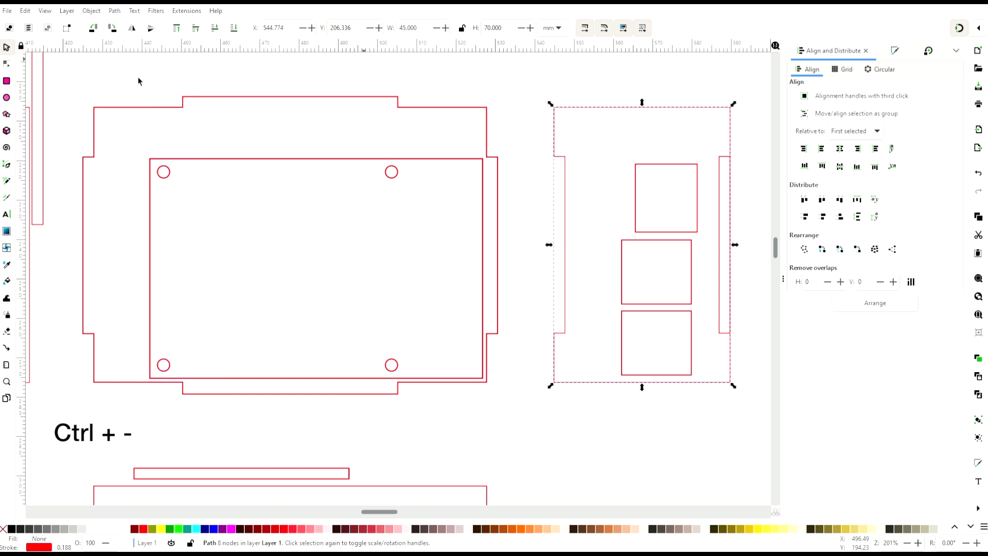
left_click(721, 182, "shift")
left_click(114, 11)
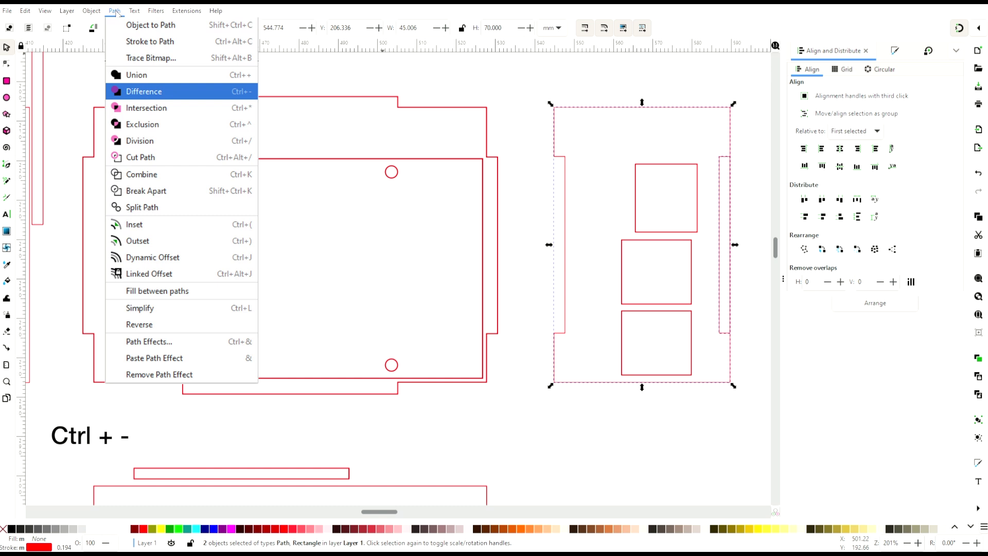
left_click(144, 91)
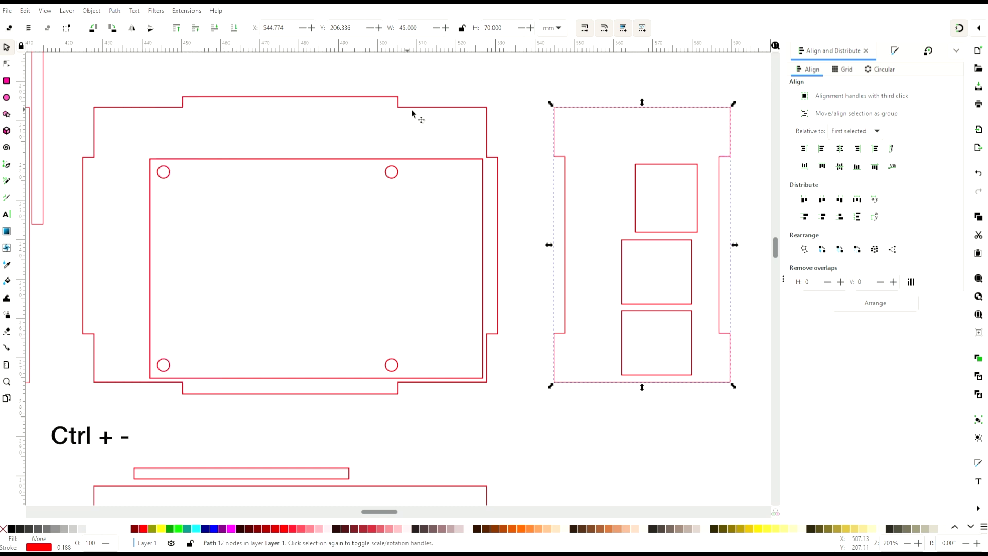
left_click(512, 111)
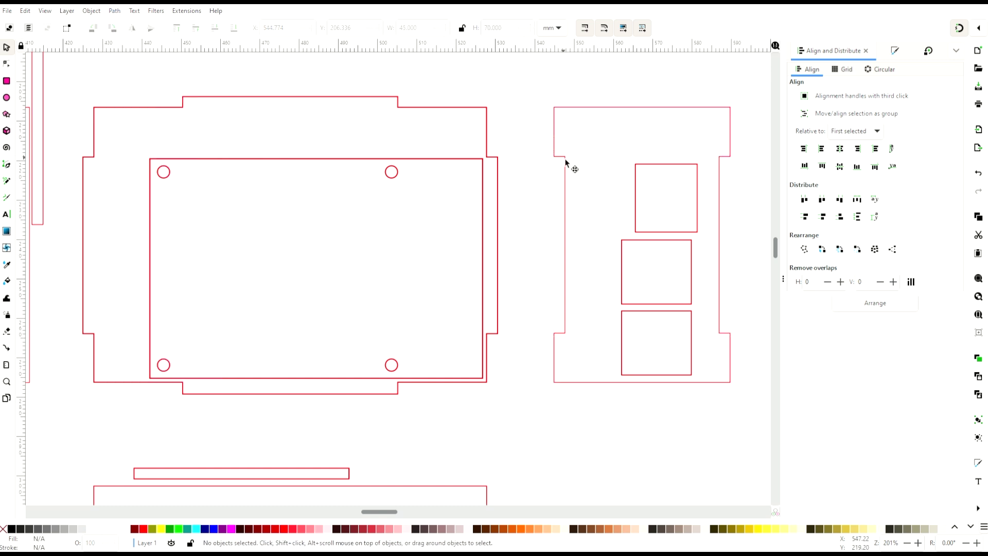
mouse_move(565, 163)
left_mouse_down()
mouse_move(495, 159)
mouse_move(562, 159)
left_mouse_up()
key("ctrl+z")
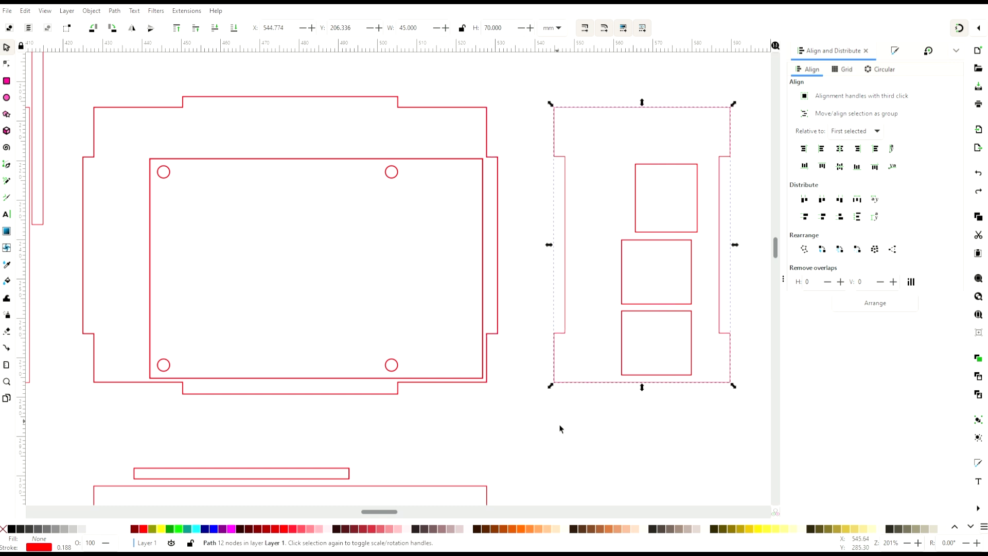
left_click(561, 429)
Place the loose 55 by 3 mm tab rectangle inside the lower panel's top edge and a copy inside its bottom edge.
scroll(417, 401, "down", 5)
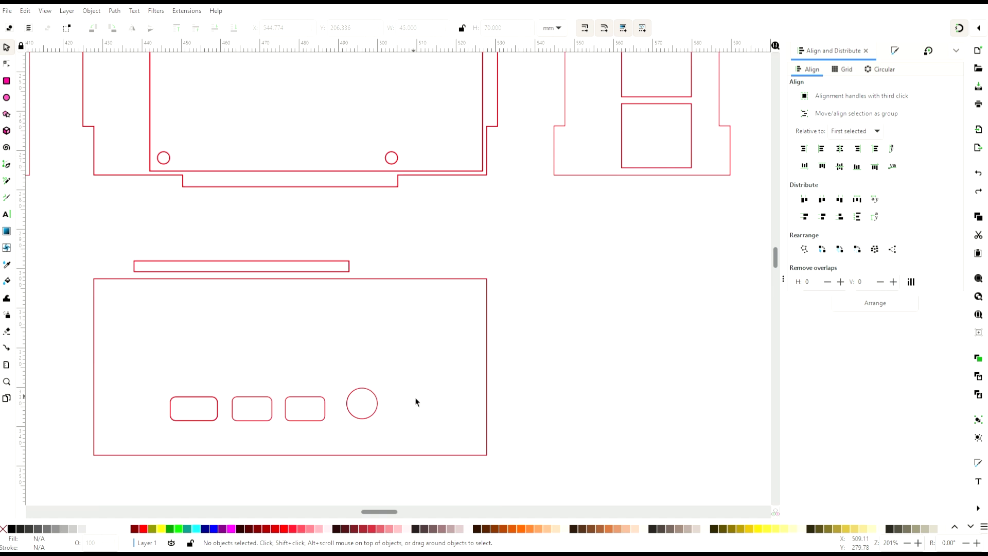
scroll(360, 239, "left", 2)
scroll(360, 240, "down", 1)
scroll(427, 216, "left", 3)
scroll(427, 216, "down", 1)
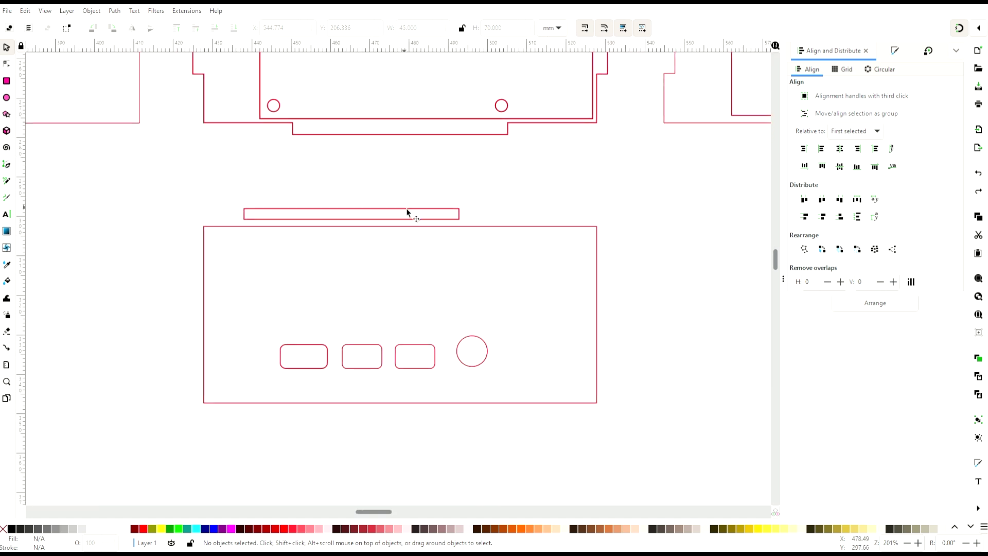
left_click_drag(419, 214, 553, 231)
key("ctrl+v")
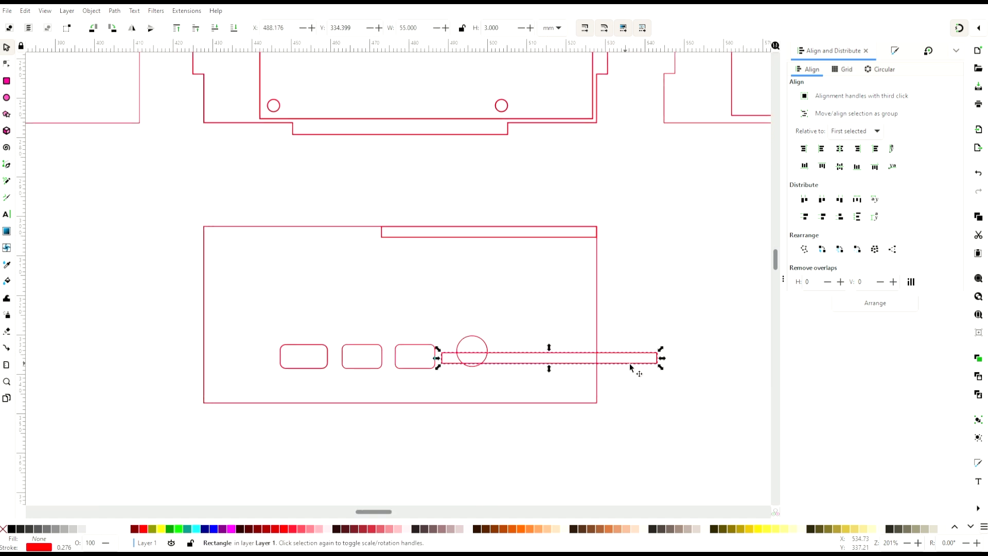
left_click_drag(629, 363, 578, 404)
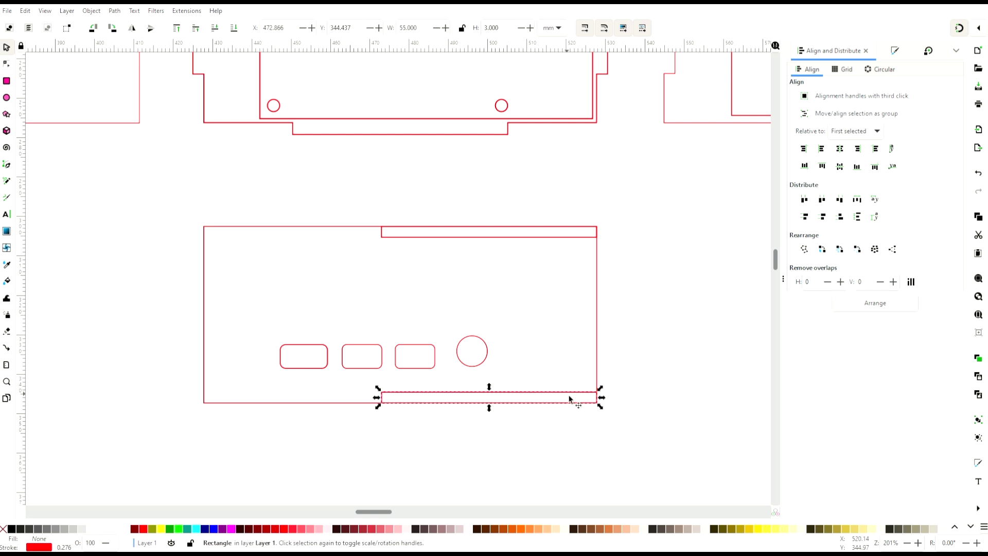
Centre both 55 mm tab rectangles horizontally on the lower panel.
left_click(597, 374, "shift")
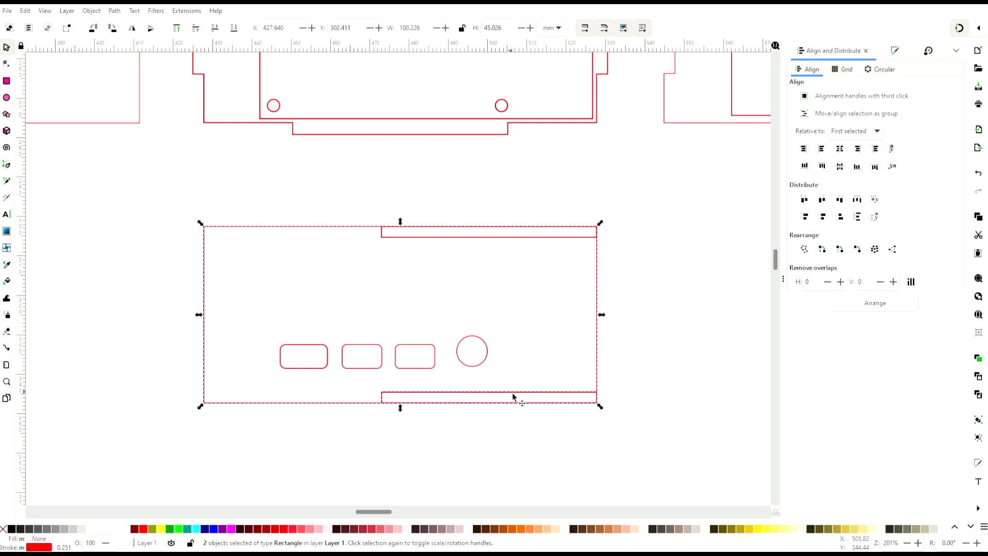
left_click(499, 239, "shift")
left_click(836, 148)
left_click(619, 231)
Try to subtract the top tab rectangle from the lower panel's outline.
left_click(529, 226)
left_click(478, 239, "shift")
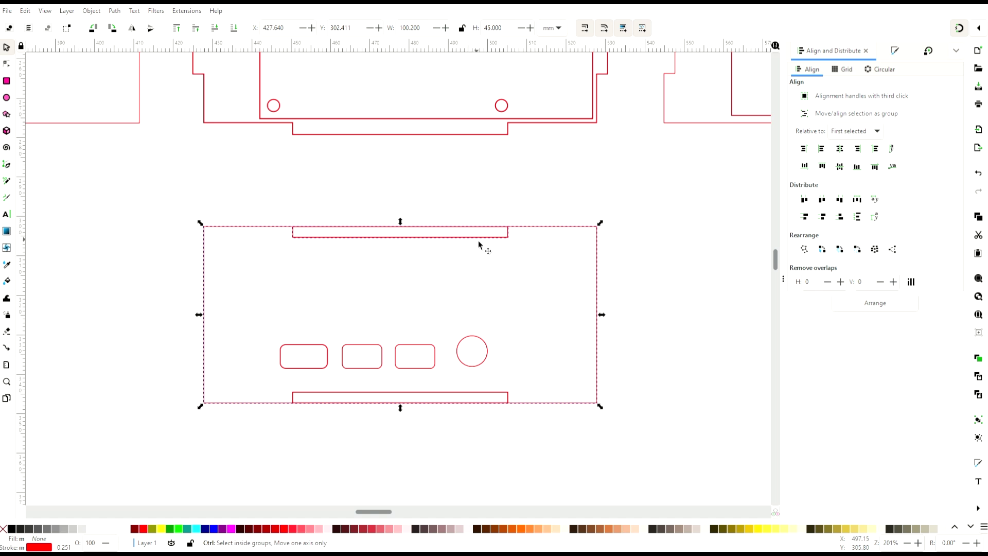
key("ctrl+minus")
left_click(470, 259)
key("ctrl+z")
Extend the top tab rectangle upward past the lower panel's top edge and subtract it from the panel.
left_click(452, 237)
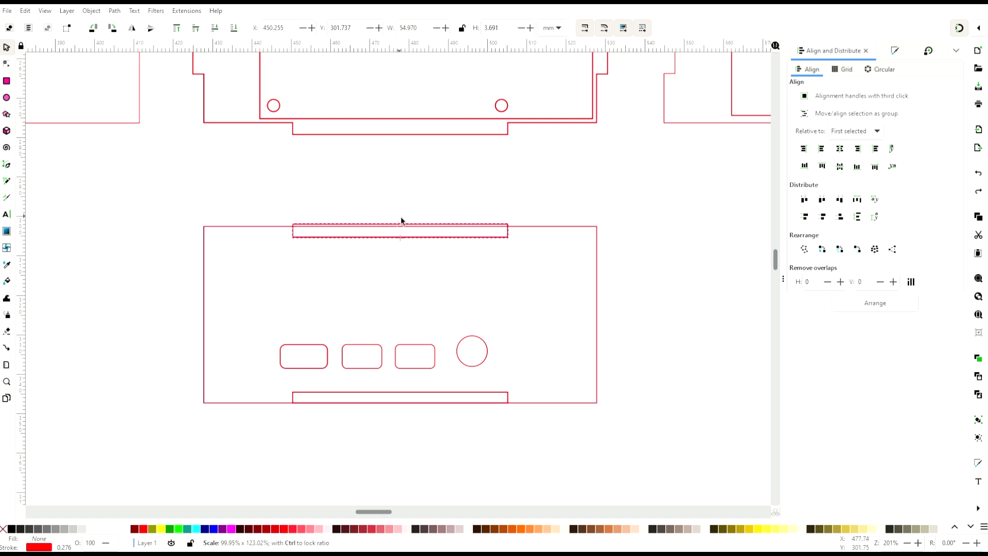
left_click(463, 232)
left_click(493, 238)
left_click(481, 224)
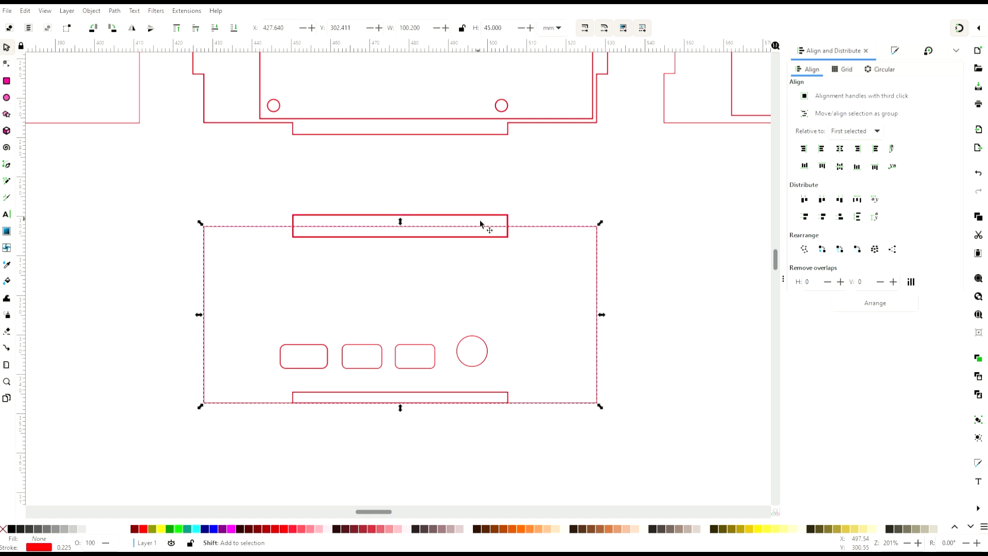
left_click(448, 437)
Extend the bottom tab rectangle downward past the lower panel's bottom edge and subtract it from the panel.
left_click(422, 402)
left_click_drag(401, 408, 415, 421)
left_click(452, 427)
left_click(529, 403)
left_click(477, 393, "shift")
key("ctrl+minus")
left_click(463, 452)
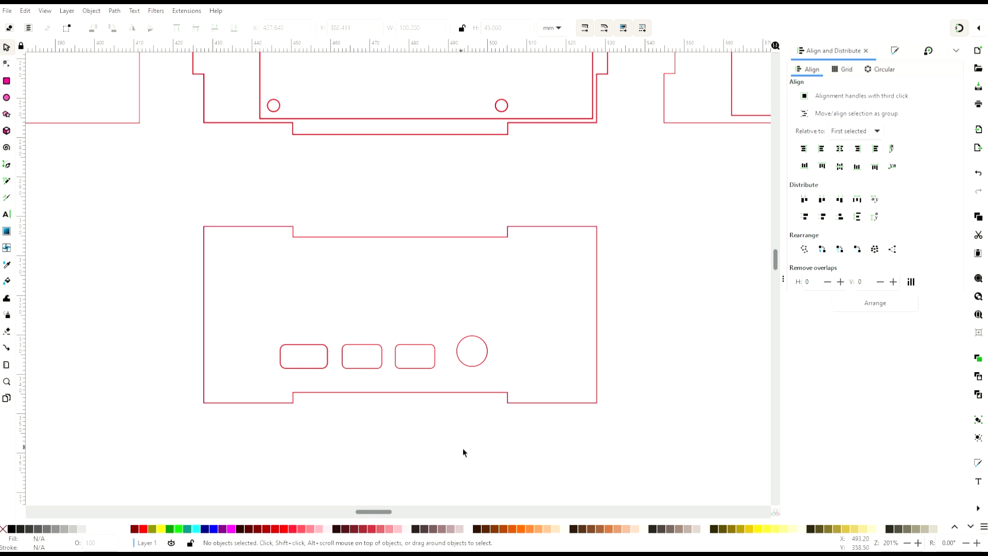
Paste a copy of the spare tab rectangle below the right panel and size it 25 mm wide by 3 mm high.
scroll(629, 290, "down", 2)
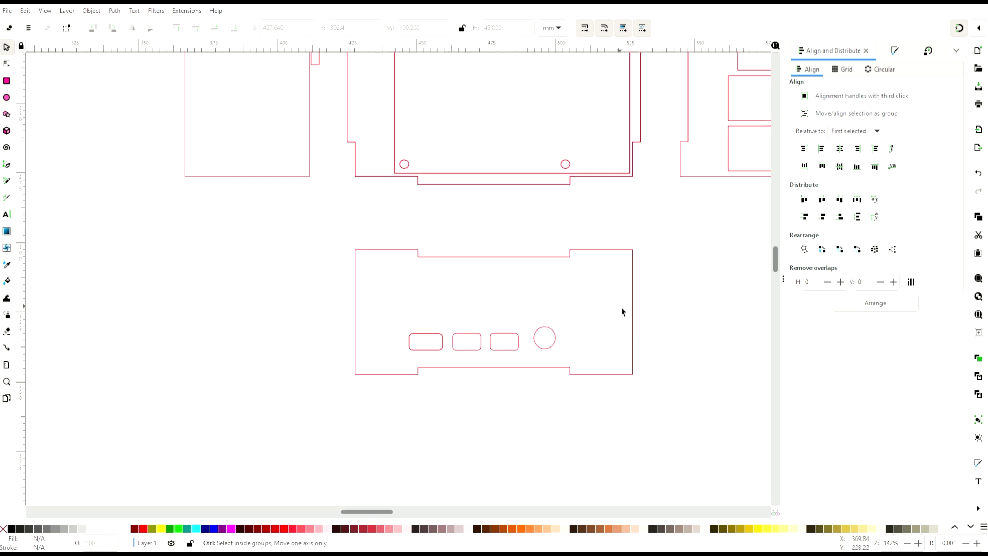
left_click_drag(649, 289, 546, 377)
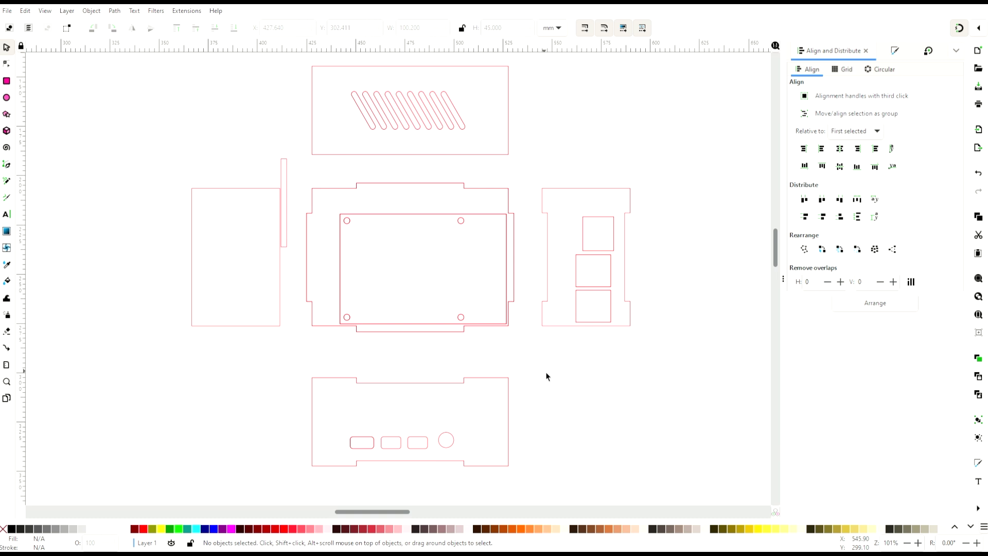
left_click(287, 177)
key("ctrl+c")
key("ctrl+v")
left_click_drag(572, 370, 578, 342)
left_click_drag(423, 28, 399, 29)
type("25")
key("Return")
left_click(586, 348)
left_click(586, 341)
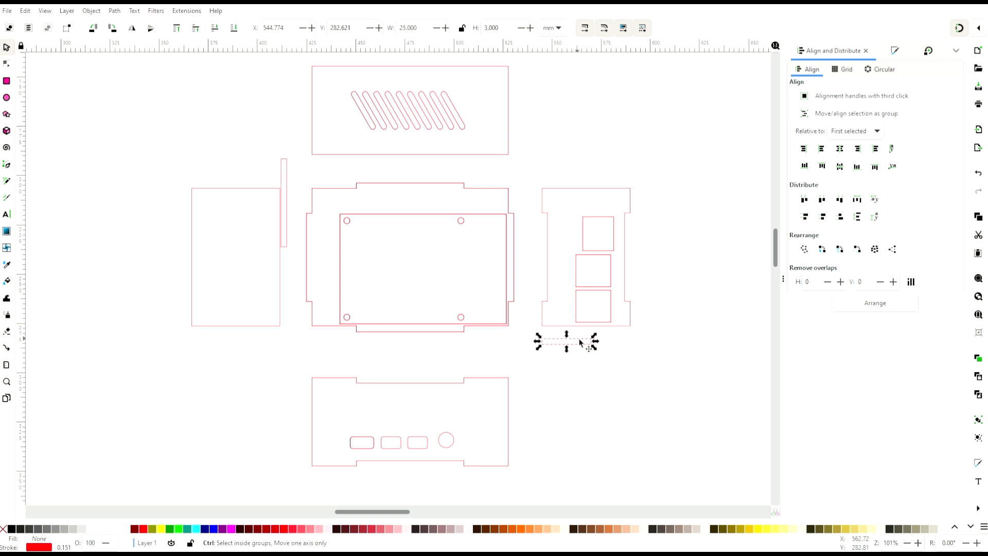
Duplicate the 25 mm tab and place the two tabs against the outside of the right panel's top and bottom edges.
key("ctrl+d")
left_click_drag(586, 342, 586, 202)
scroll(669, 283, "up", 2)
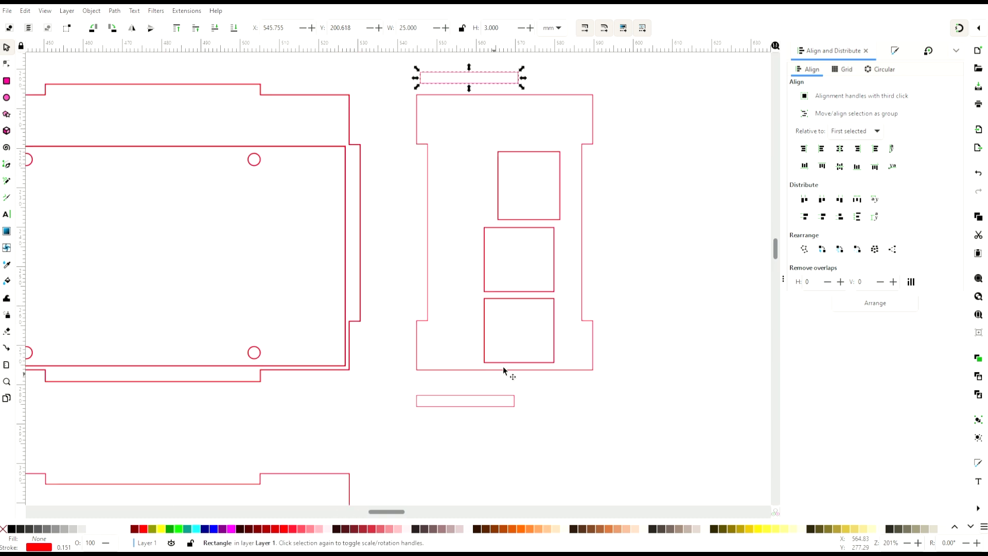
left_click_drag(636, 240, 619, 271)
left_click(619, 270)
left_click_drag(418, 118, 414, 128)
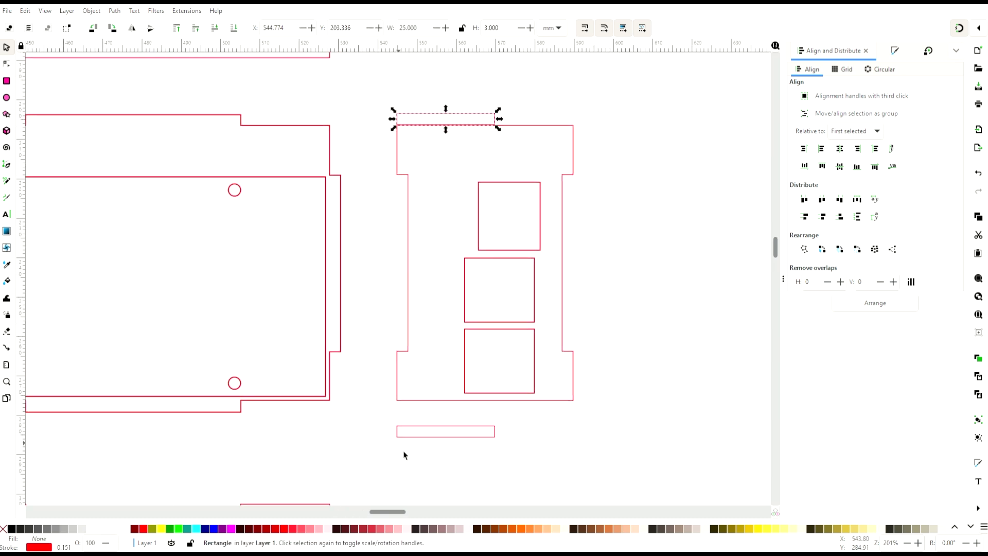
left_click_drag(414, 432, 414, 407)
Centre both 25 mm tabs horizontally on the right panel.
left_click(525, 405)
left_click(524, 401)
left_click(476, 411, "shift")
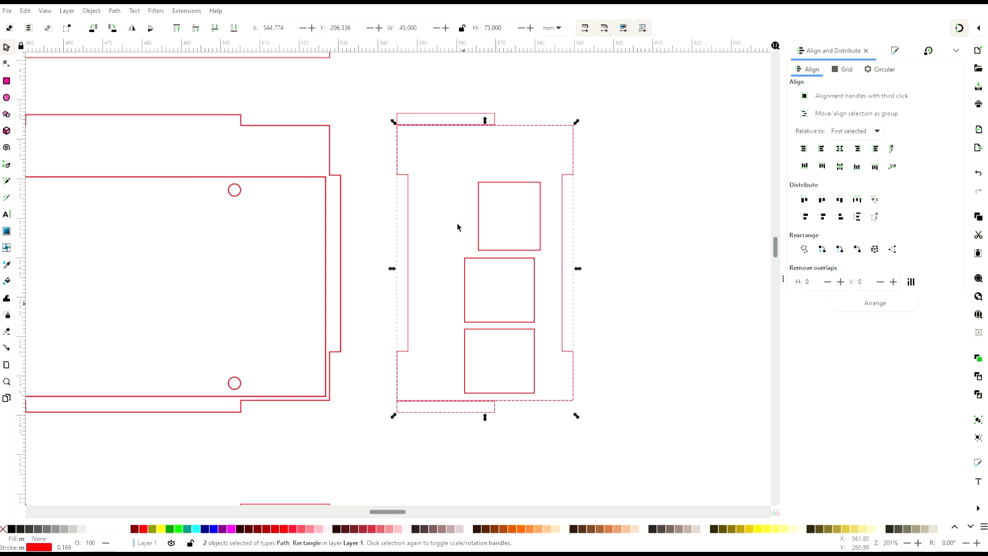
left_click(452, 121, "shift")
left_click(839, 148)
Try to union the bottom 25 mm tab with the right panel's outline.
left_click(414, 409)
left_click(412, 403)
left_click(458, 413, "shift")
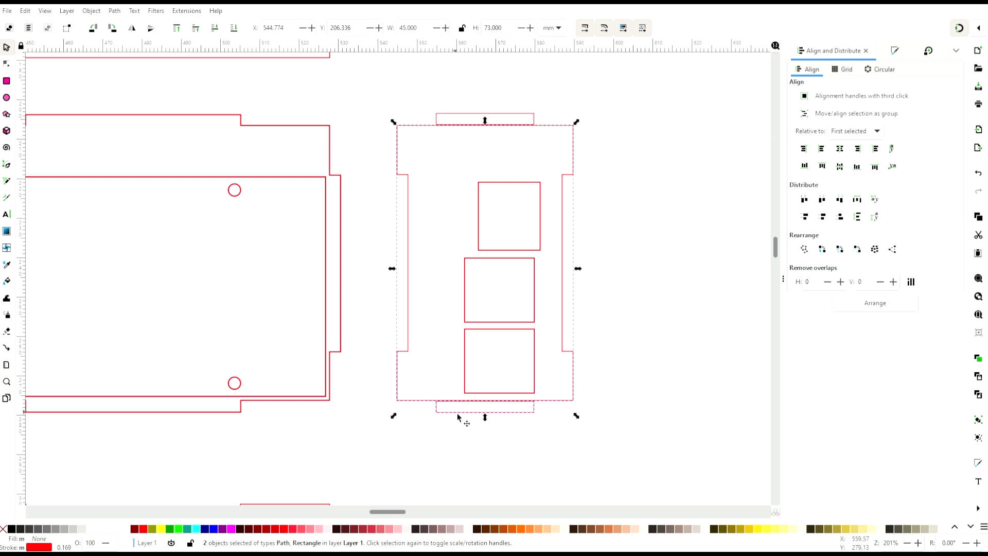
key("ctrl+plus")
key("ctrl+z")
Extend the bottom tab upward to a height of 6 mm, overlapping the right panel, and union the two shapes.
left_click(475, 412)
left_click_drag(484, 397, 485, 386)
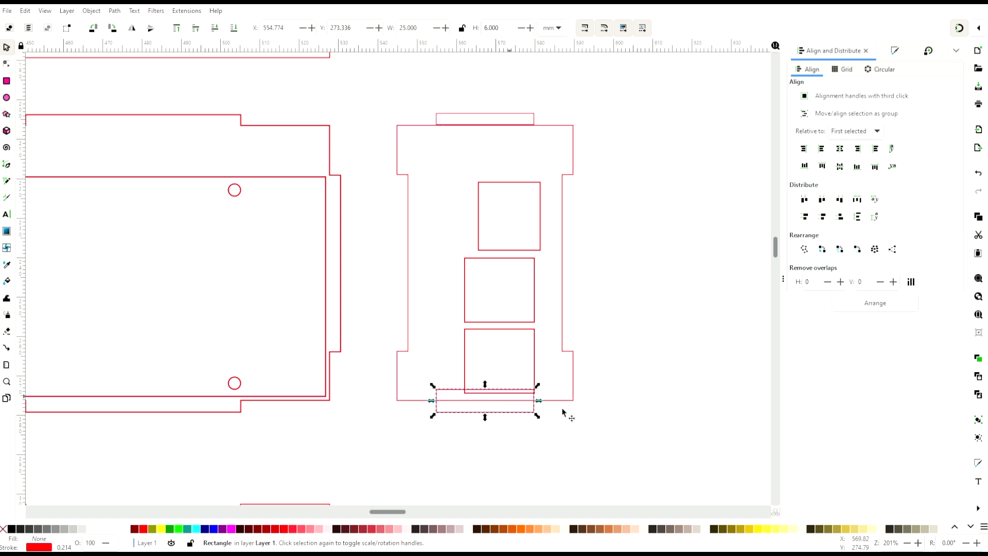
left_click(564, 410)
left_click(553, 400)
left_click(507, 412, "shift")
key("ctrl+plus")
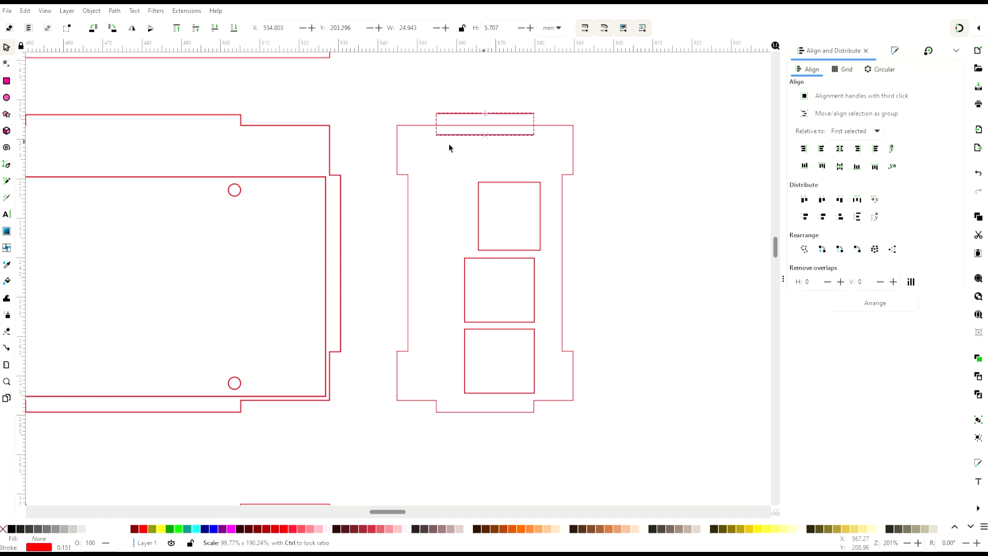
Extend the top tab downward to overlap the right panel's top edge and union the two shapes.
left_click(463, 118, "shift")
key("ctrl+plus")
left_click(620, 253)
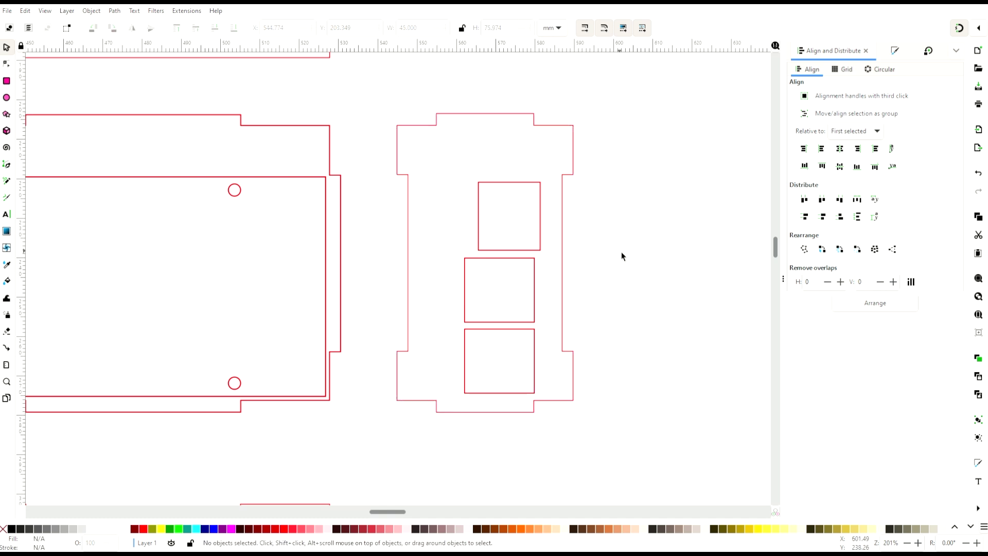
Undo the top tab's union and enlargement, and paste a copy of the 25 by 3 mm tab near the lower port panel.
left_click_drag(311, 467, 343, 449)
key("ctrl+z")
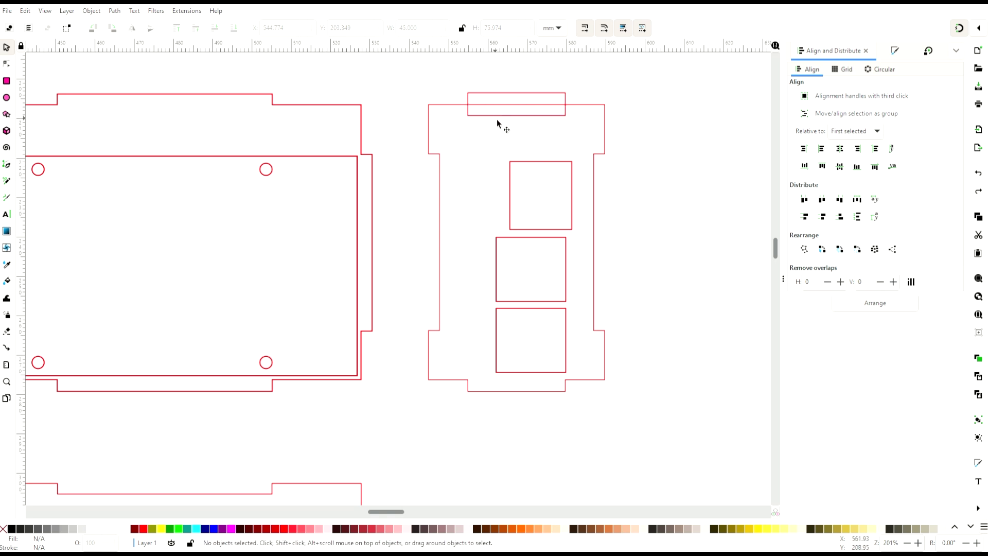
key("ctrl+z")
left_click(501, 103)
key("ctrl+c")
scroll(465, 322, "down", 12)
key("ctrl+v")
scroll(407, 362, "up", 14)
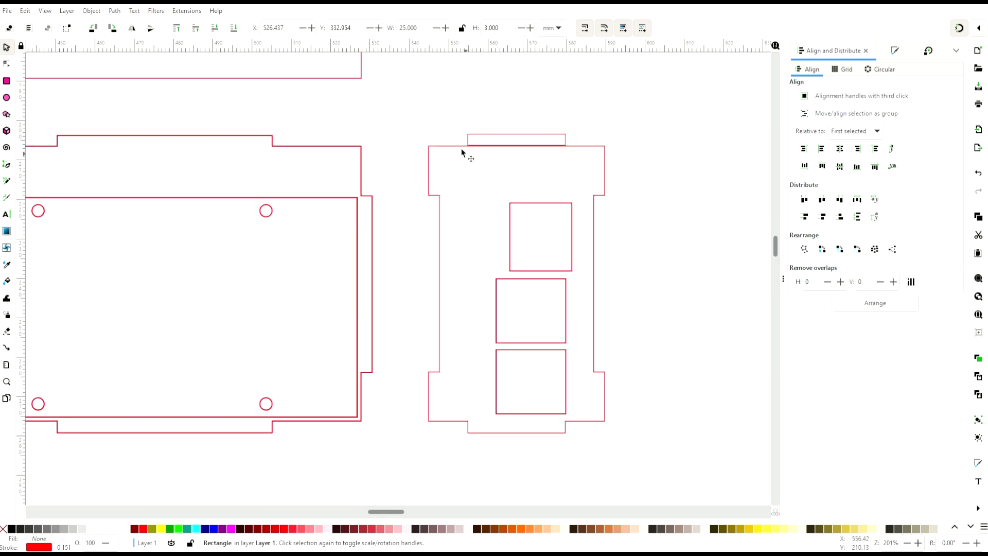
Extend the top tab downward to a height of about 6 mm, overlapping the right panel, and union it with the panel outline.
left_click(461, 147)
left_click(492, 135)
left_click_drag(516, 150, 519, 163)
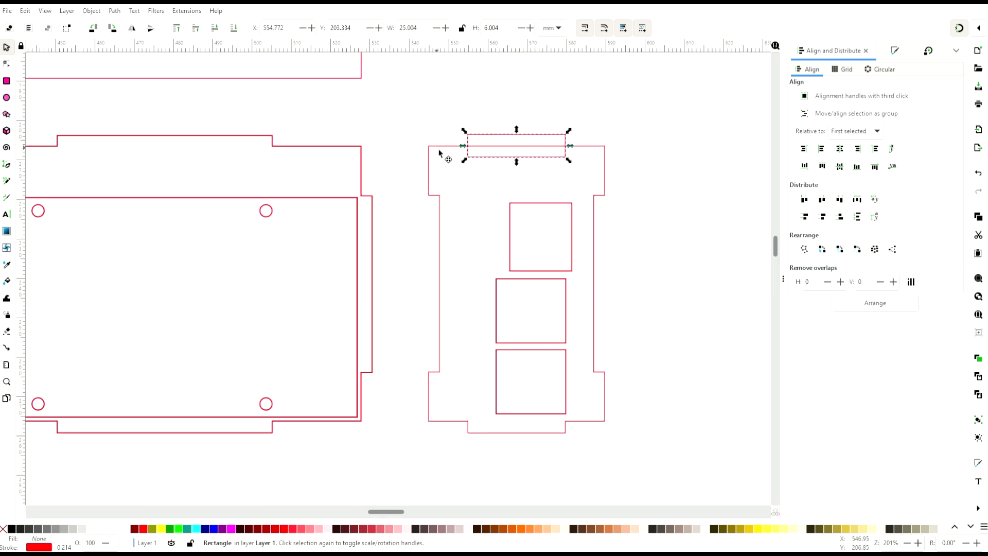
left_click(439, 147, "shift")
key("ctrl+plus")
scroll(422, 347, "down", 12)
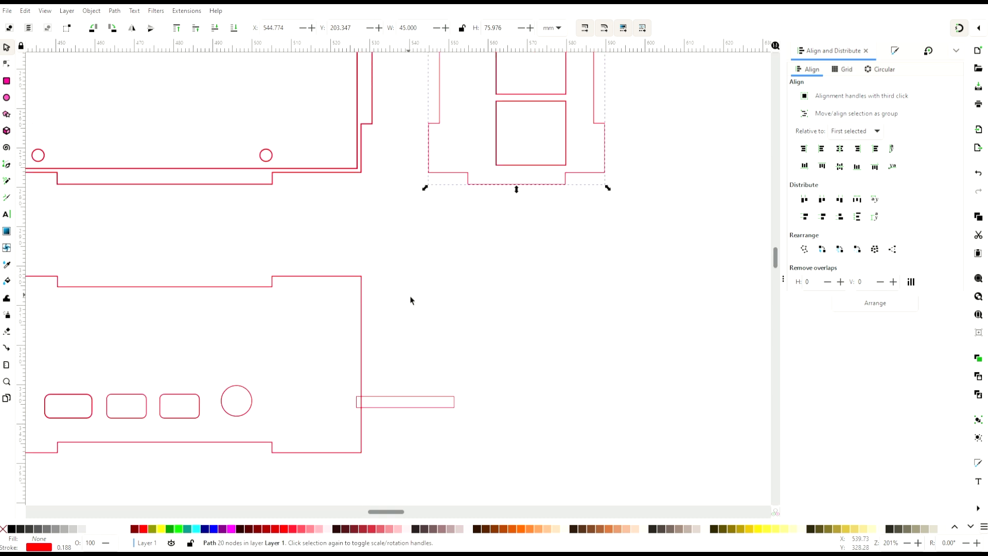
Rotate the pasted 25 mm tab upright and snap it against the outside of the lower port panel's right edge.
left_click(400, 397)
key("ctrl+bracketright")
left_click_drag(413, 381, 375, 343)
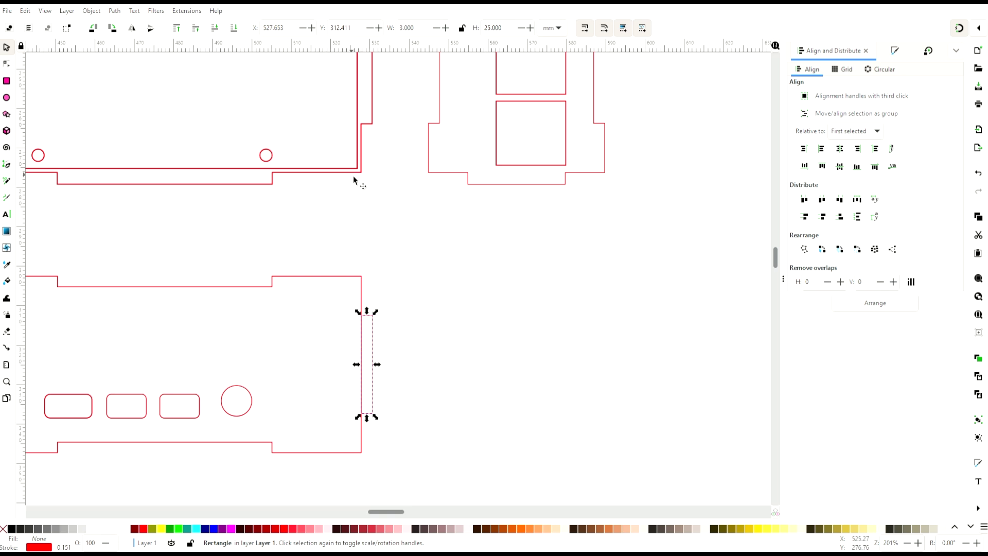
left_click(382, 319)
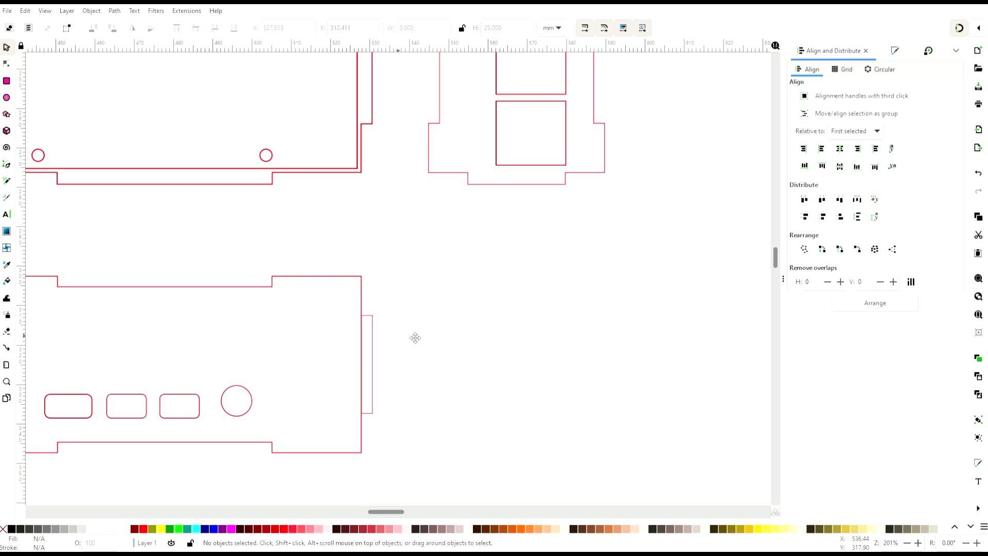
Paste two copies of the upright 25 mm tab, one inside the lower port panel's right edge and one outside its left edge.
left_click_drag(415, 338, 517, 319)
left_click(491, 328)
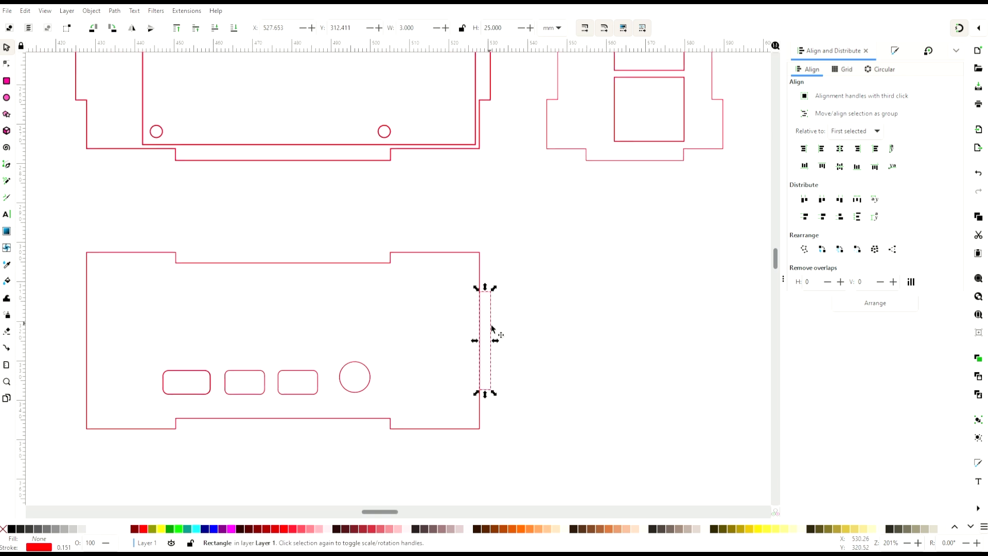
key("ctrl+c")
key("ctrl+v")
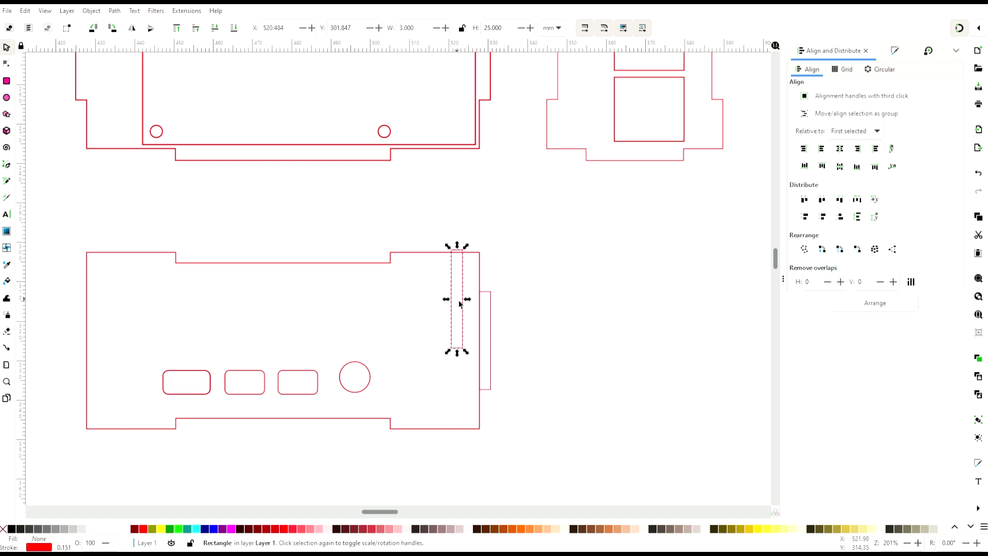
key("ctrl+v")
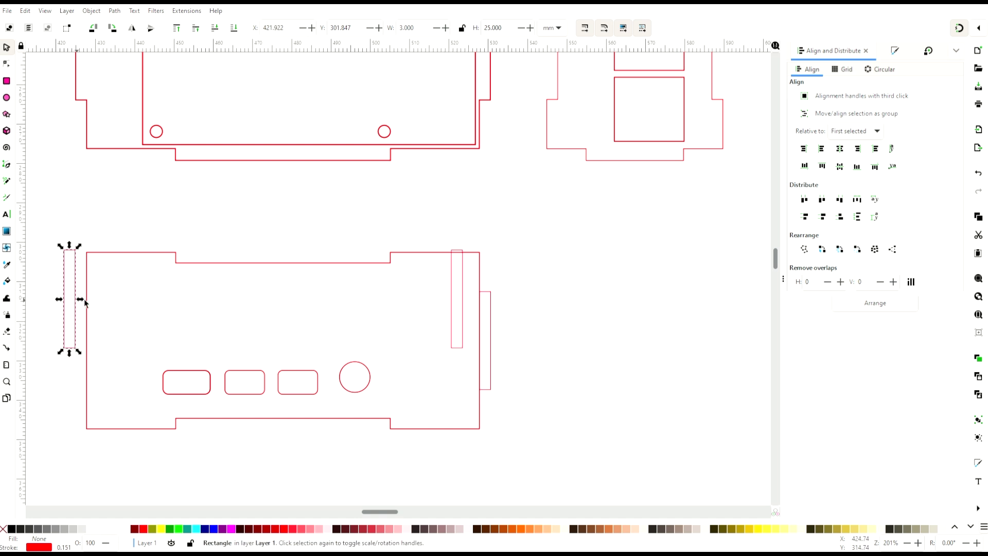
Set the inner copy's height to 45 mm, snap it outside the lower port panel's right edge, and place a copy against the left edge.
left_click(463, 308)
left_click(479, 259)
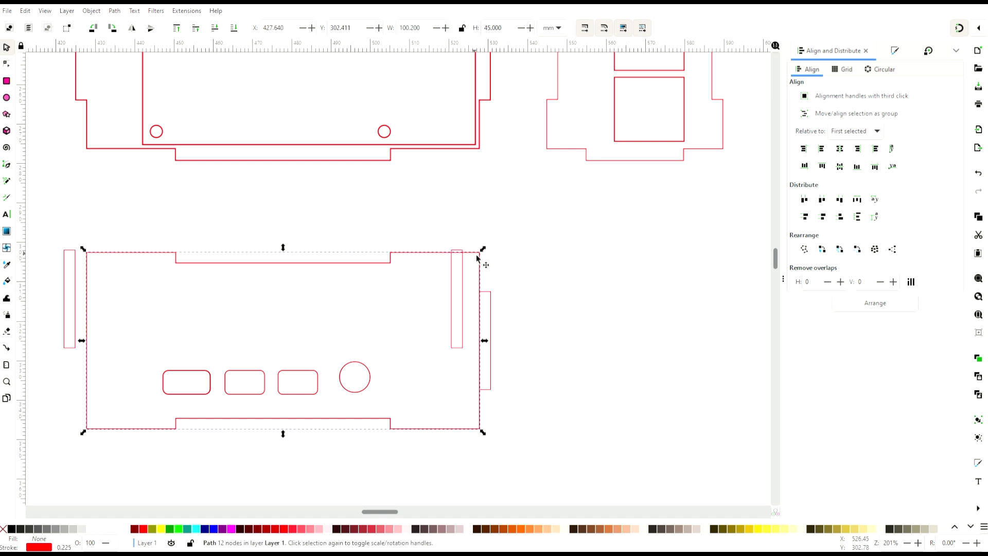
left_click(460, 289)
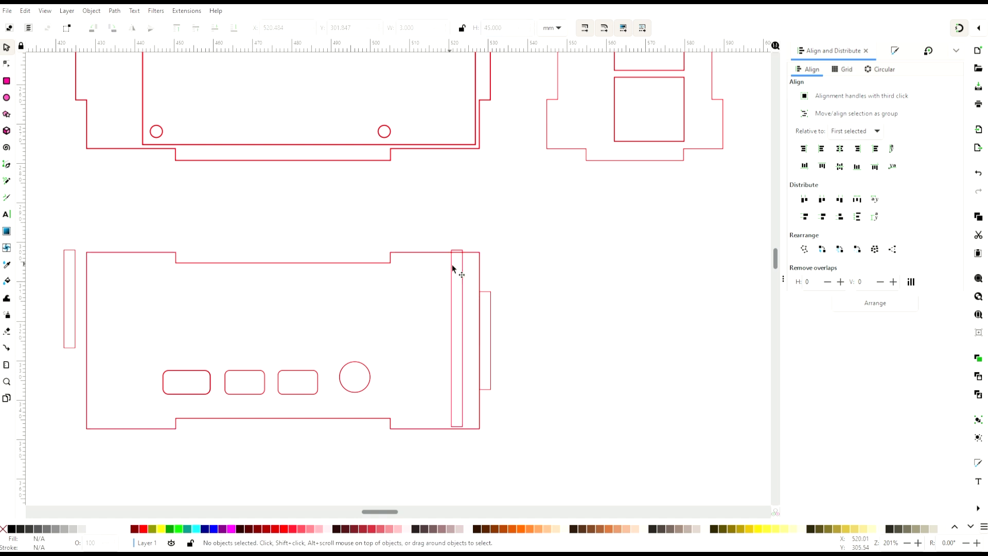
left_click_drag(452, 264, 483, 266)
key("ctrl+v")
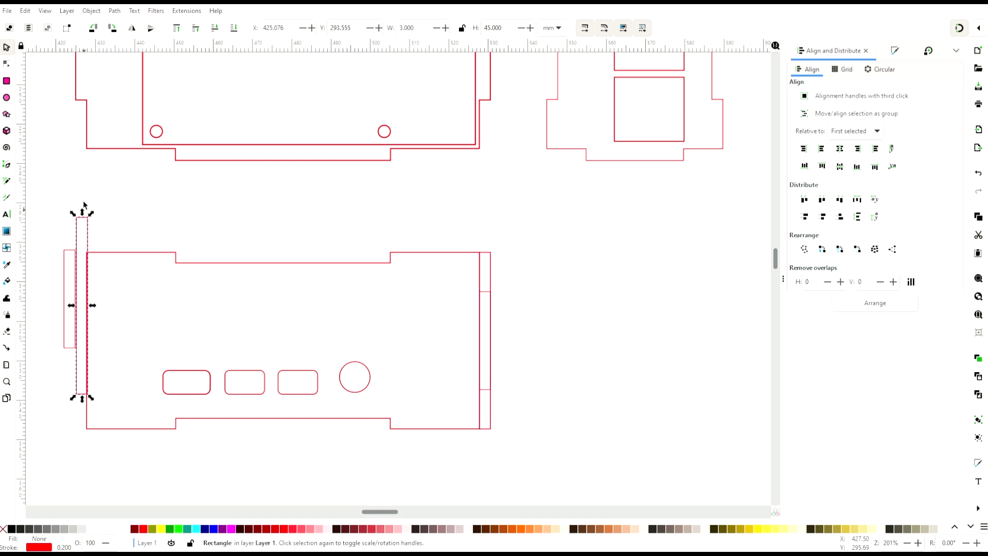
left_click_drag(86, 235, 87, 270)
Union both 45 mm strips with the lower port panel's outline.
left_click(462, 253)
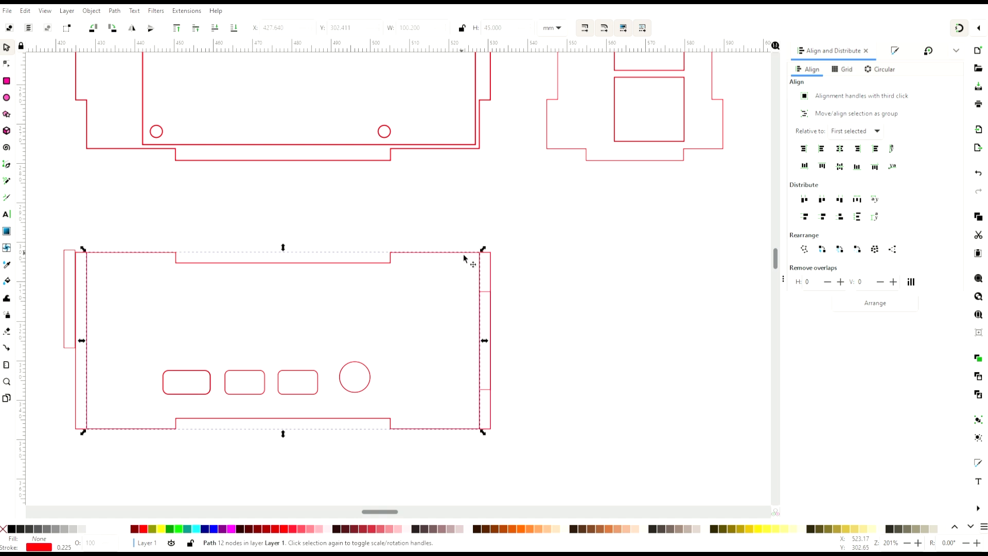
left_click(492, 266, "shift")
key("ctrl+plus")
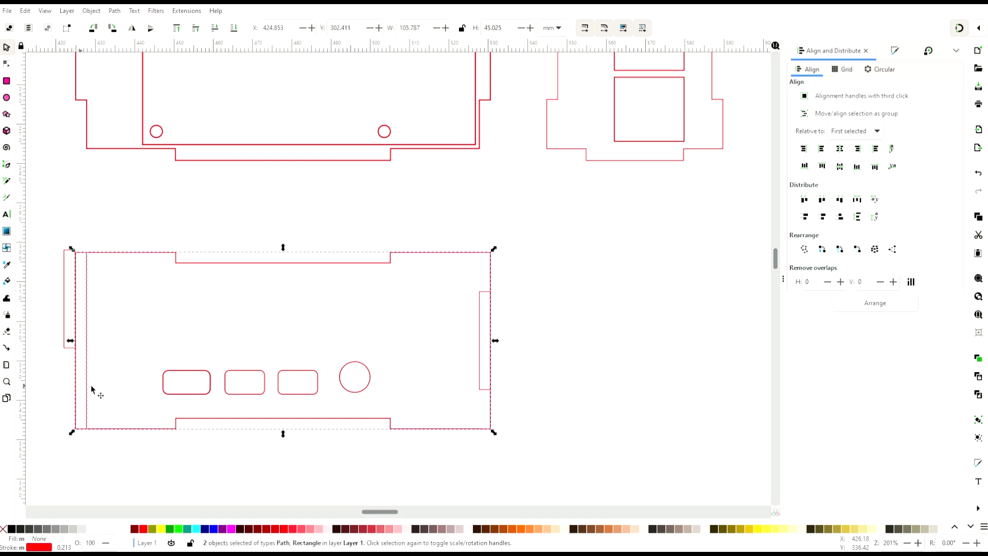
left_click(106, 381)
Snap the two 25 mm strips inside the widened port panel's left and right edges and centre them vertically on the panel.
left_click_drag(490, 304, 463, 286)
left_click(458, 289)
left_click_drag(476, 272, 495, 259)
left_click_drag(71, 260, 103, 255)
scroll(68, 256, "up", 2)
scroll(66, 257, "up", 1)
scroll(167, 292, "down", 2)
scroll(168, 292, "down", 3)
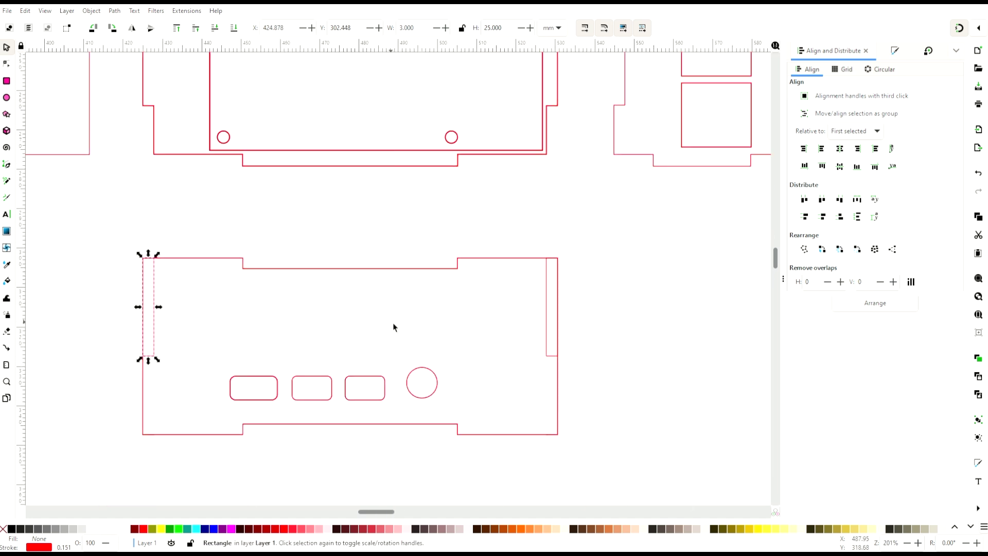
left_click(203, 434, "shift")
left_click(840, 167)
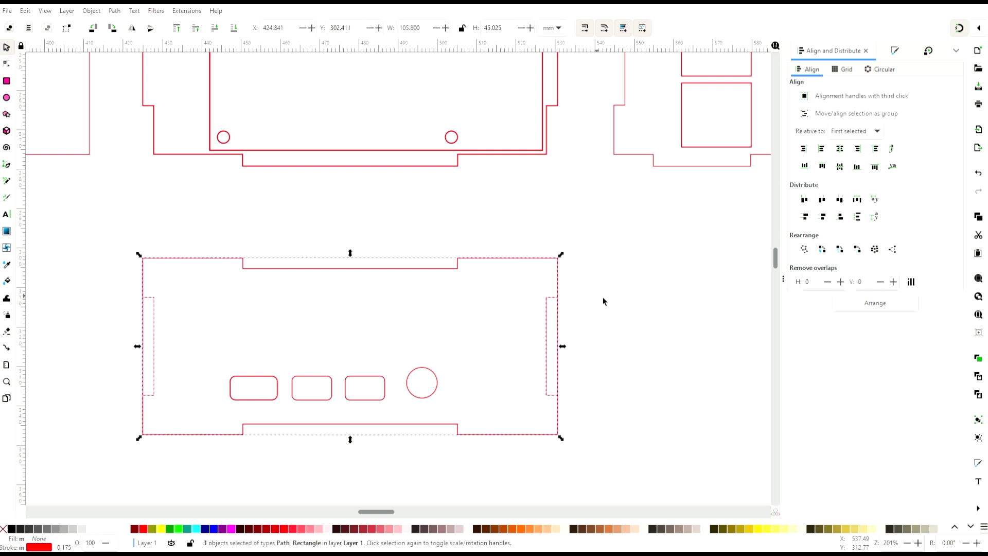
left_click(601, 300)
Subtract both 25 mm strips from the lower port panel to cut its side notches.
left_click(557, 327)
left_click(579, 375)
left_click(540, 434)
left_click(547, 360, "shift")
key("ctrl+minus")
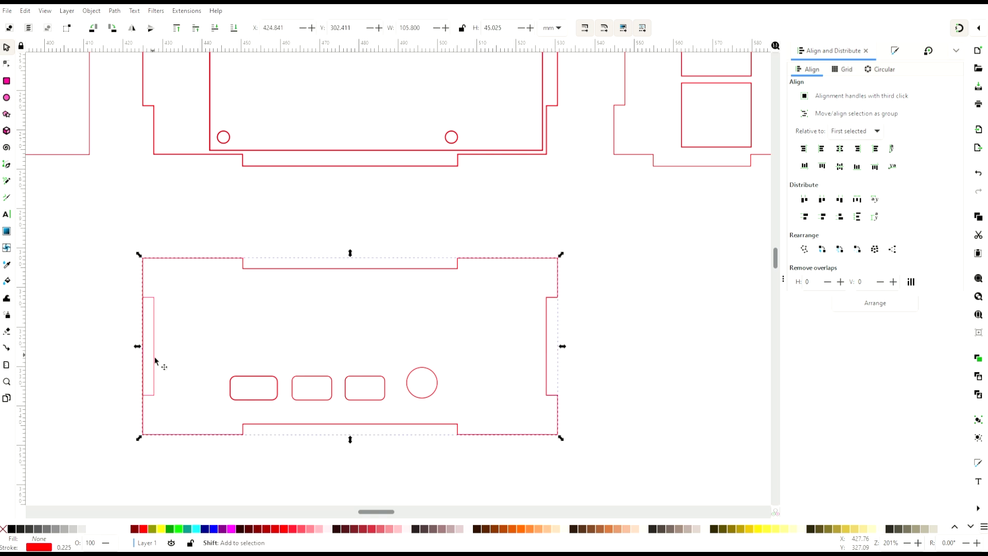
left_click(154, 357, "shift")
key("ctrl+minus")
left_click(87, 334)
Copy the notched port panel outline and centre the copy horizontally and vertically on the ventilation slot panel.
scroll(448, 330, "up", 2)
scroll(449, 333, "down", 3)
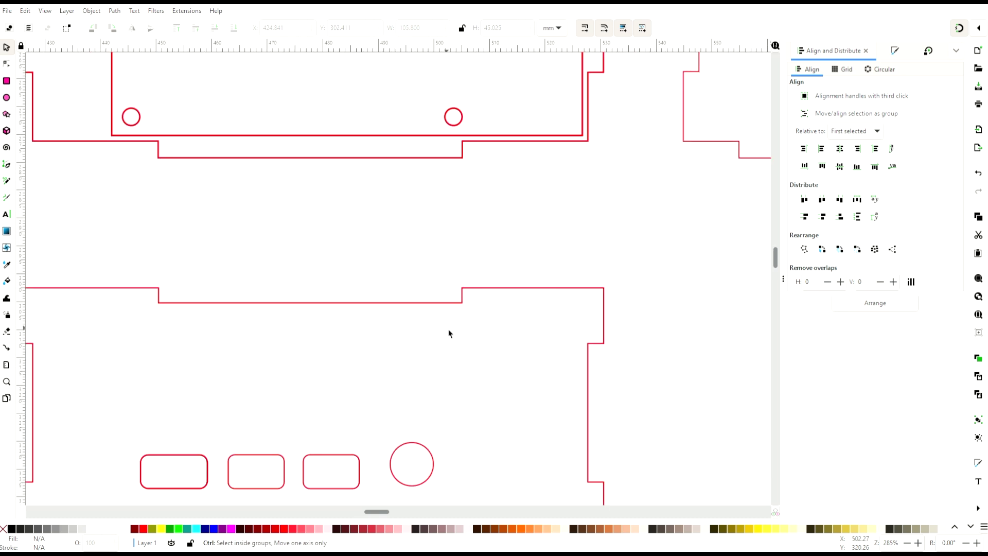
scroll(443, 302, "down", 1)
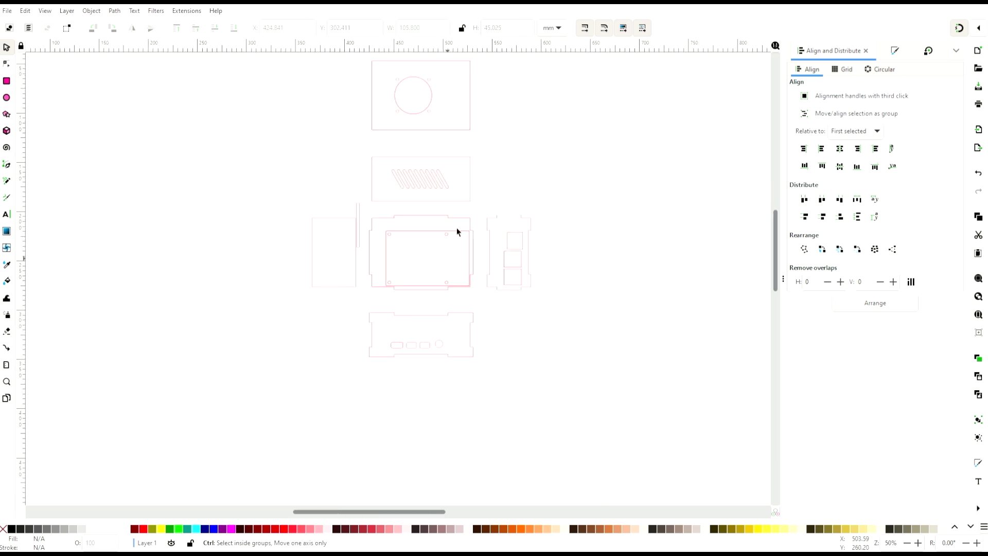
scroll(439, 91, "up", 1)
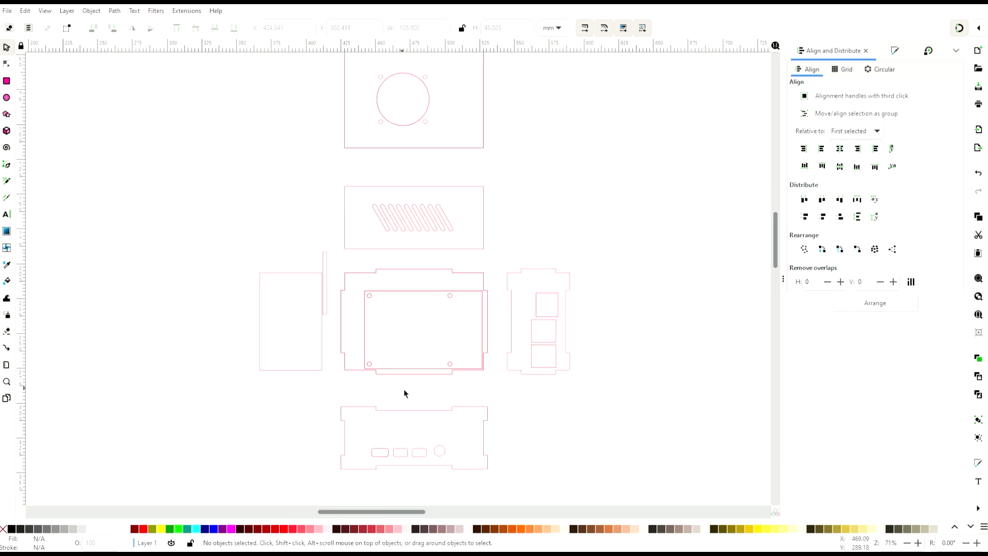
left_click(371, 413)
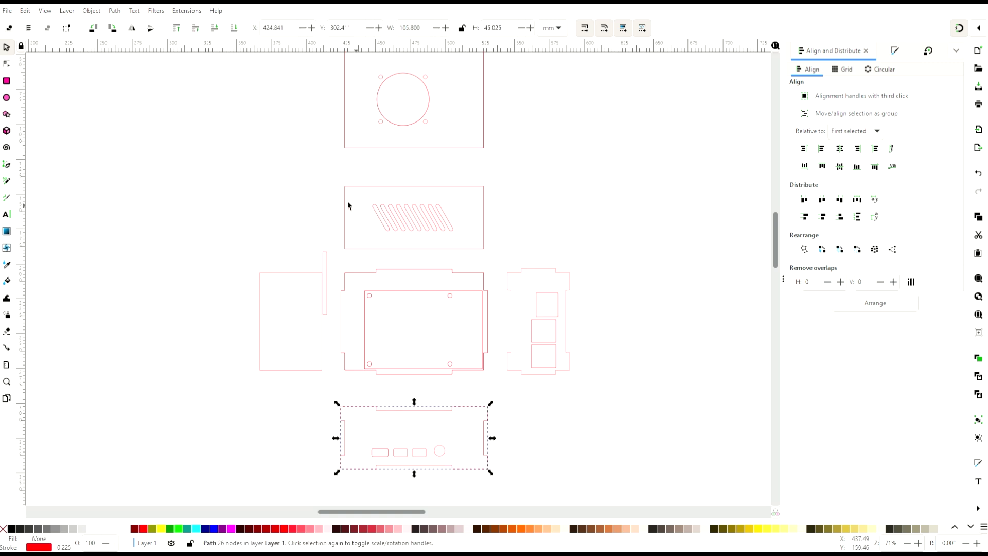
key("ctrl+v")
left_click(465, 194, "shift")
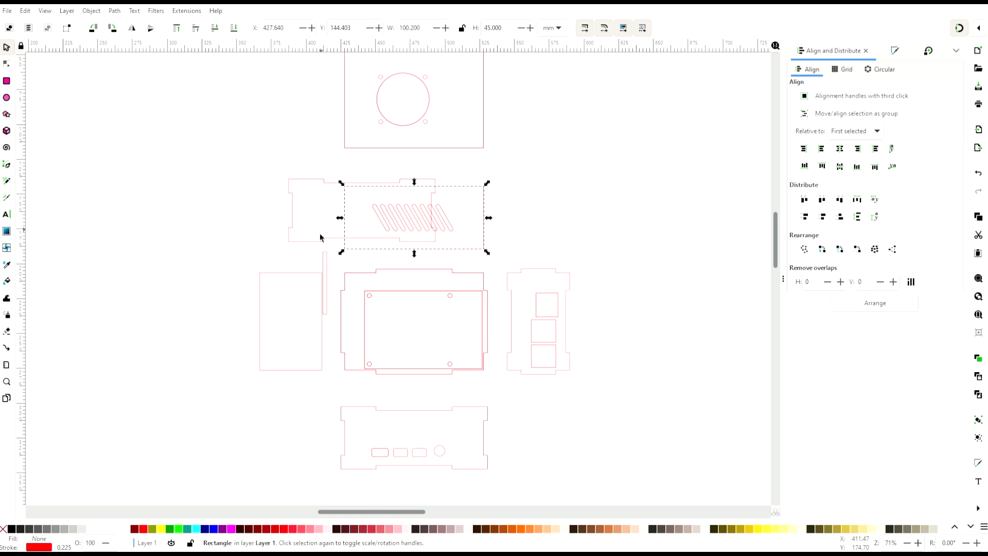
left_click(839, 148)
left_click(839, 166)
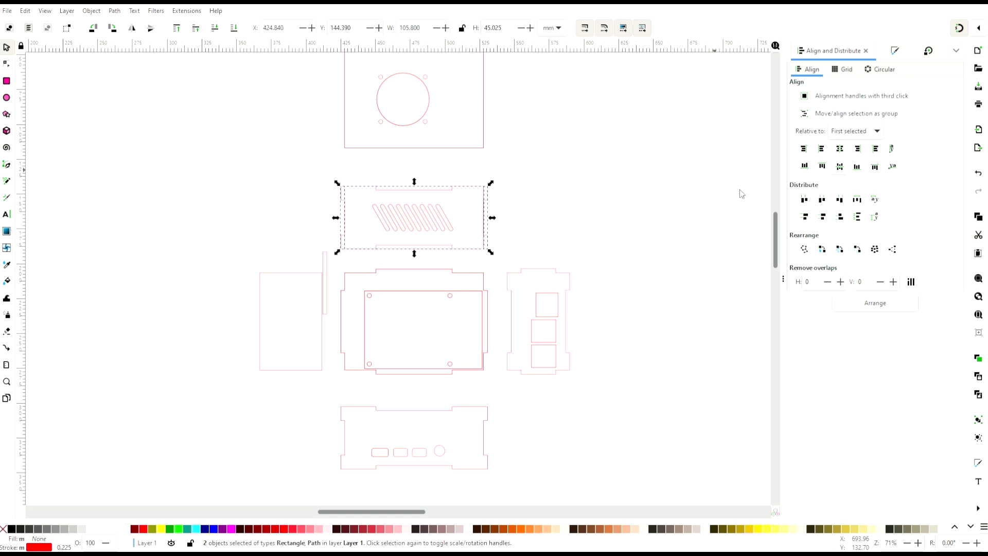
Delete the ventilation panel's original plain rectangle, keeping the notched outline.
left_click(379, 194)
scroll(378, 194, "up", 5)
scroll(375, 221, "down", 3)
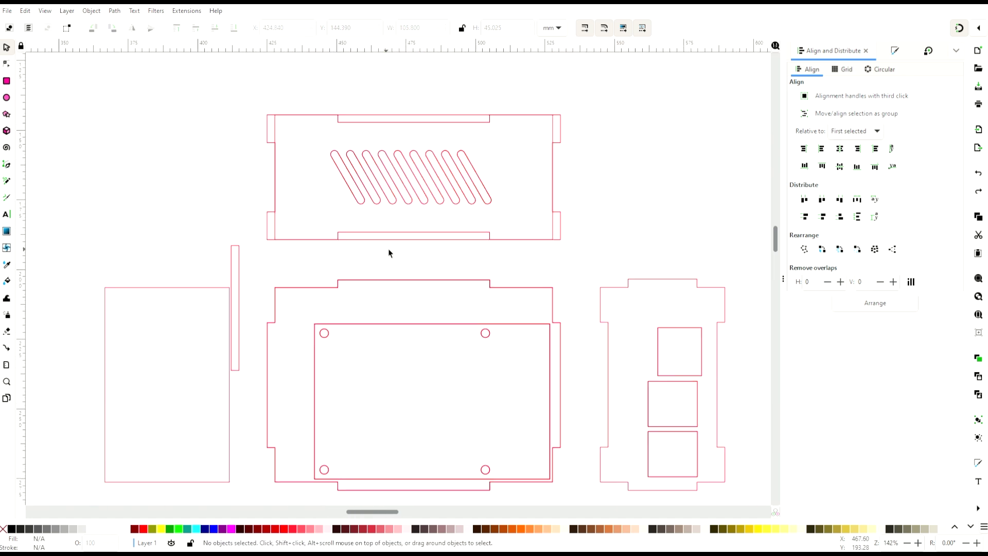
left_click(414, 240)
key("Delete")
Copy the right panel's tabbed outline and centre the copy horizontally and vertically on the plain left panel.
left_click(653, 279)
key("ctrl+c")
key("ctrl+v")
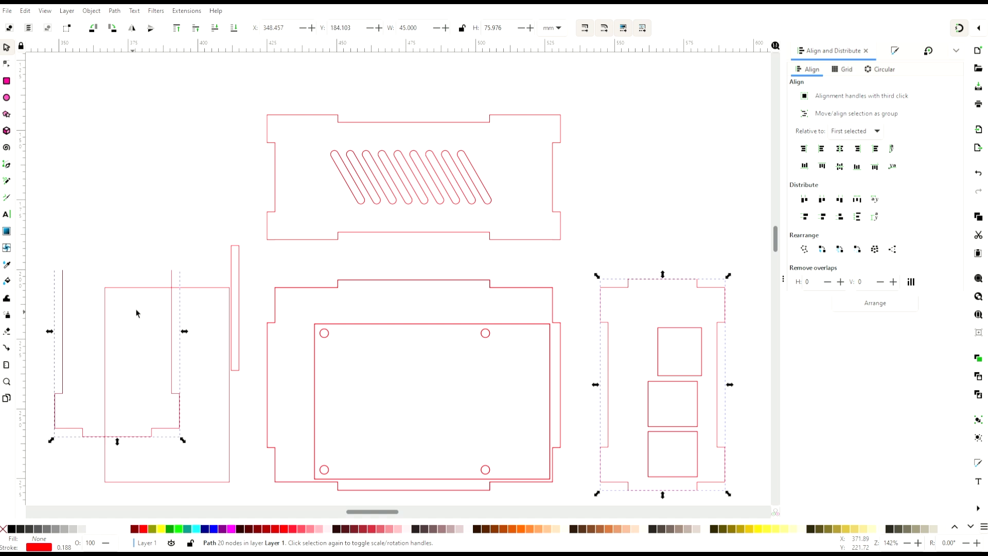
left_click(209, 288, "shift")
scroll(167, 239, "down", 2)
left_click(839, 148)
left_click(839, 166)
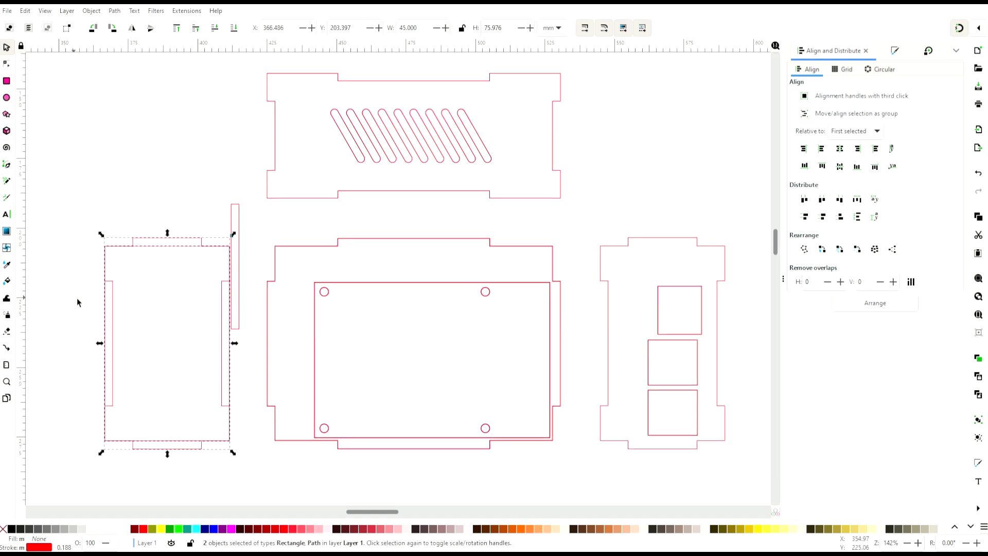
Delete the left panel's original rectangle and the leftover narrow strip beside it.
left_click(77, 298)
left_click(235, 217)
key("Delete")
Copy the base panel's tabbed outline and centre the copy horizontally and vertically on the fan panel.
left_click(377, 239)
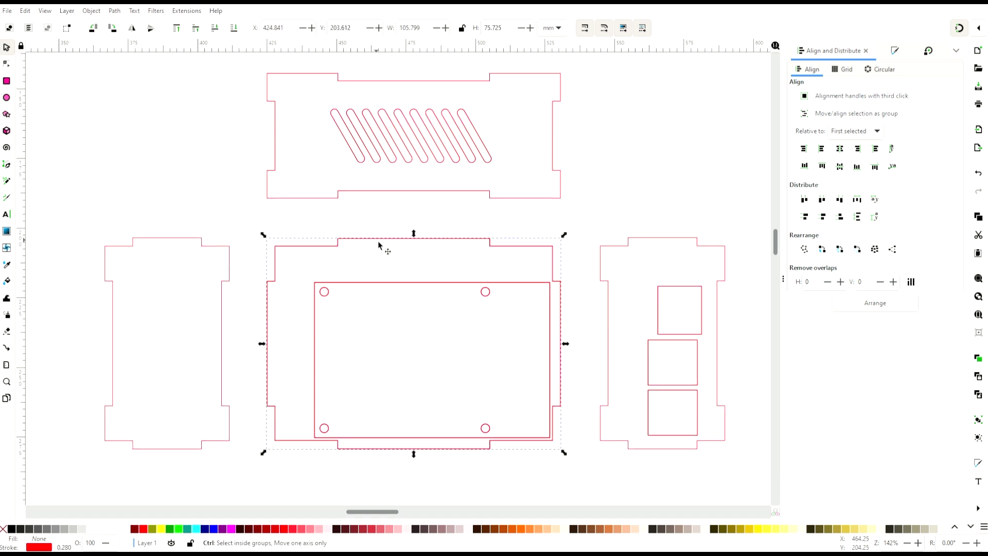
key("ctrl+c")
scroll(374, 241, "up", 14)
key("ctrl+v")
left_click(394, 286)
left_click(455, 315, "shift")
key("ctrl+alt+h")
key("ctrl+alt+t")
left_click(564, 246)
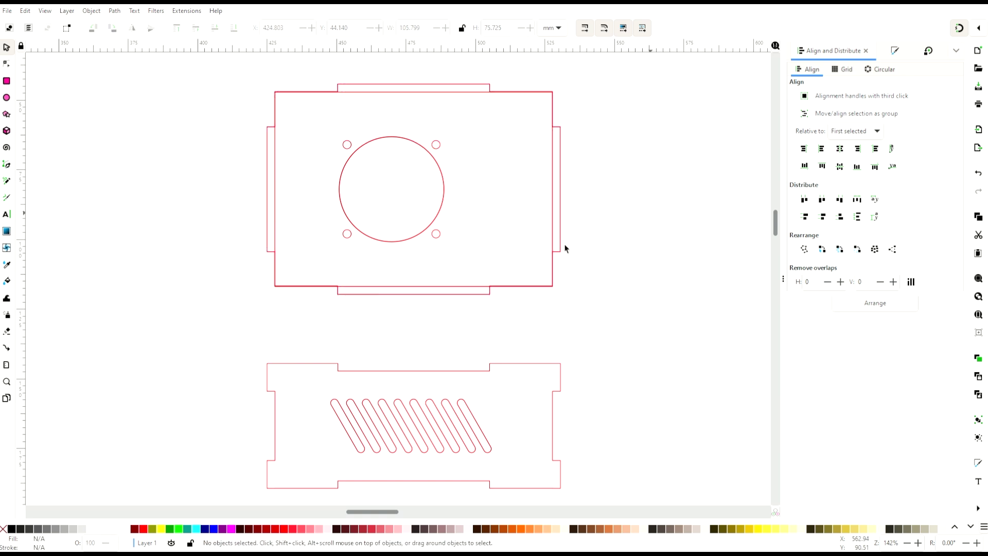
Delete the fan panel's original plain rectangle, keeping the tabbed outline.
left_click(370, 287)
key("Delete")
scroll(369, 292, "down", 2, "ctrl")
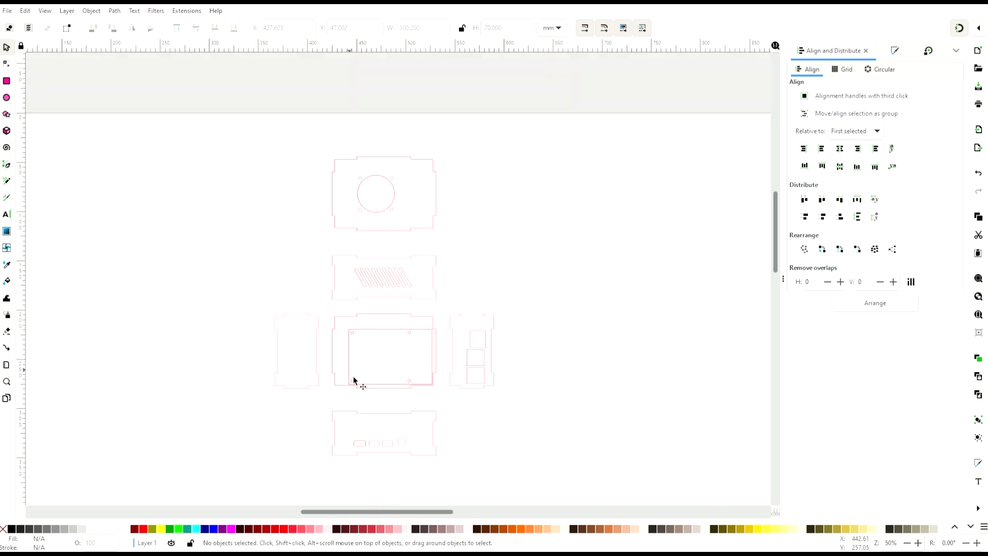
Ungroup the 85 by 56 mm board outline inside the base panel and delete its rectangle, keeping the four mounting holes.
left_click(374, 304)
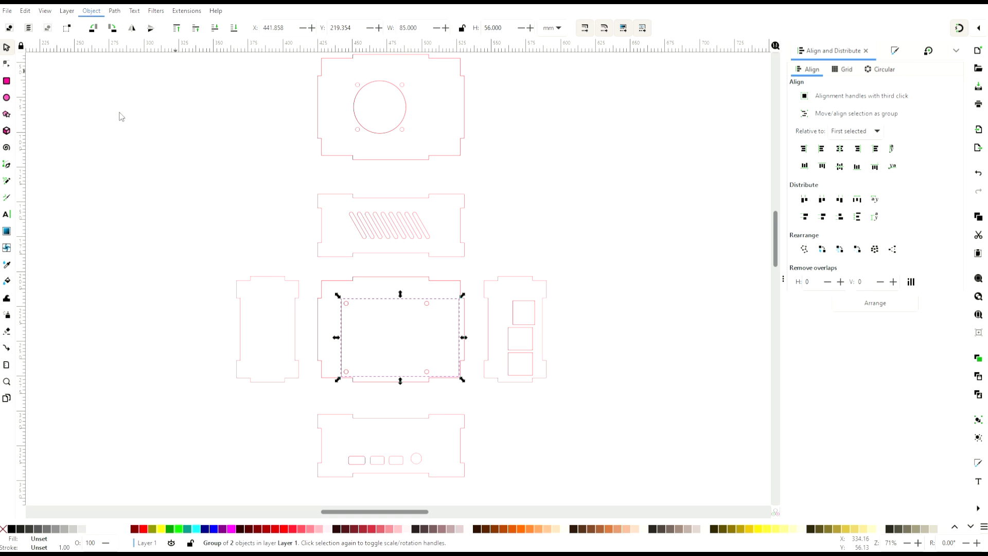
left_click(540, 419)
left_click(444, 300)
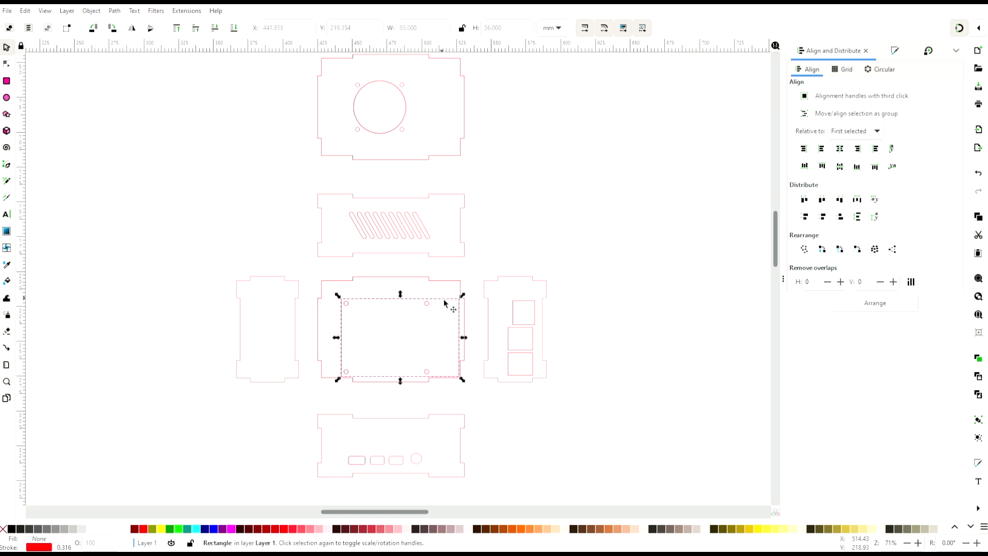
key("Delete")
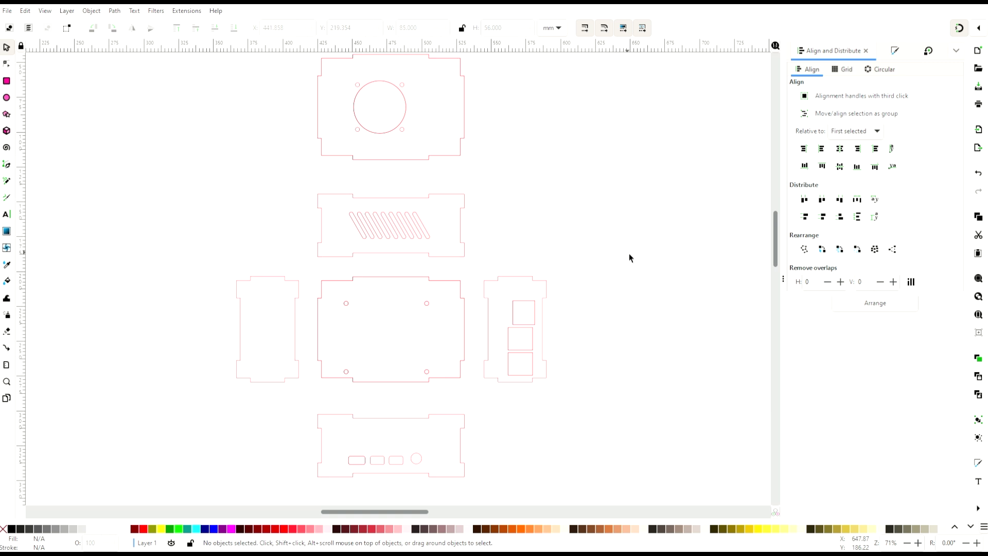
Move the whole fan panel with its holes straight down, closer to the ventilation panel.
scroll(286, 131, "down", 1)
scroll(262, 93, "up", 1)
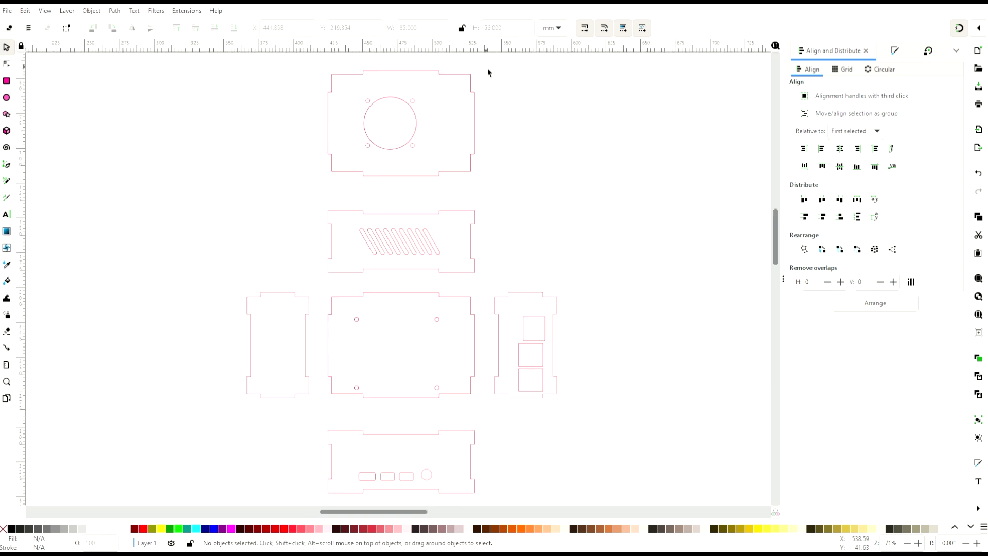
left_click_drag(486, 67, 323, 190)
key("Down")
key("Down")
key("Down")
key("Down")
key("Down")
key("Down")
key("Down")
key("Down")
key("Down")
key("Down")
key("Down")
key("Down")
key("Down")
key("Down")
key("Down")
key("Down")
key("Down")
key("Down")
key("Down")
key("Down")
key("Down")
key("Down")
key("Down")
left_click(478, 347)
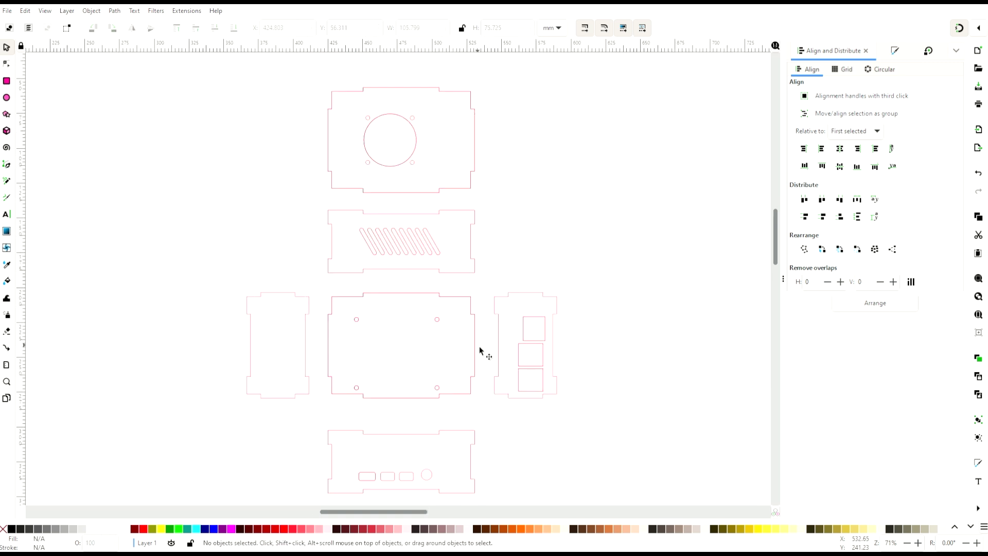
Move the whole lower port panel with its cutouts straight up, closer to the base panel.
left_click_drag(500, 417, 300, 506)
key("Up")
key("Up")
key("Up")
key("Up")
key("Up")
key("Up")
key("Up")
key("Up")
key("Up")
key("Up")
key("Up")
key("Up")
key("Up")
key("Up")
key("Up")
key("Up")
key("Up")
key("Up")
key("Escape")
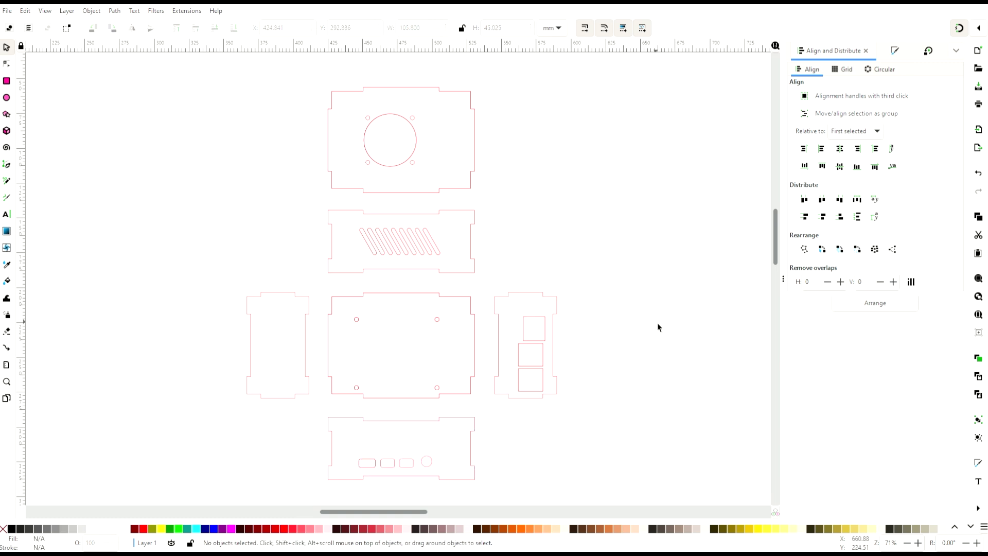
Draw an ellipse about 25.6 by 9.5 mm below the lower port panel and move it onto the panel's bottom-left tab.
scroll(651, 314, "down", 1)
scroll(384, 495, "up", 3)
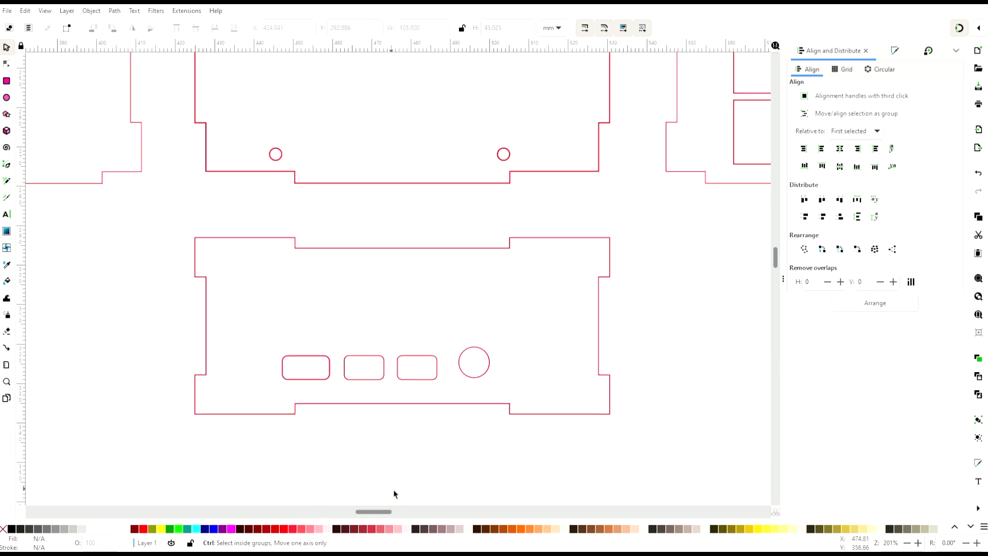
left_click_drag(417, 480, 433, 381)
left_click(8, 97)
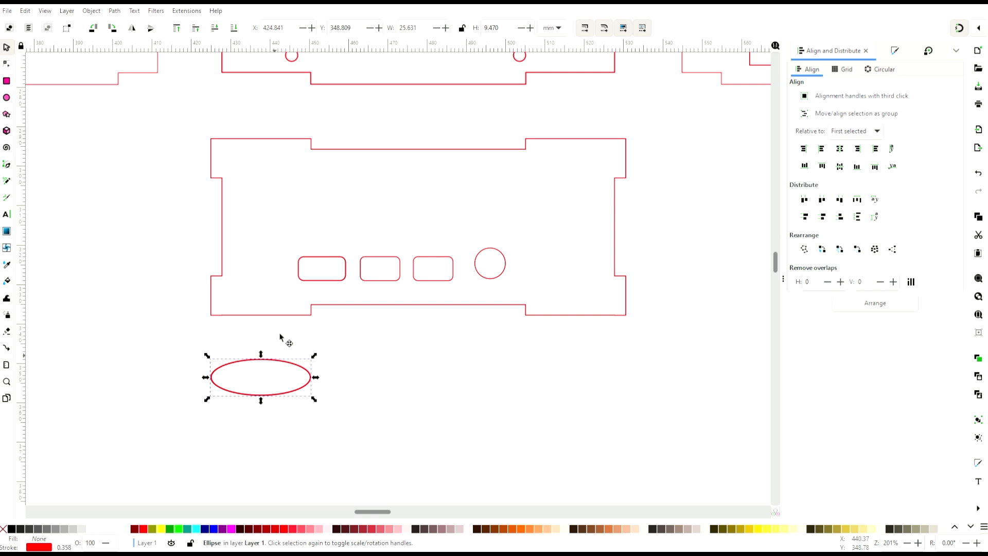
left_click_drag(306, 387, 307, 326)
Copy the ellipse and place the duplicate on the port panel's bottom-right tab.
key("ctrl+c")
key("ctrl+v")
left_click_drag(460, 359, 543, 322)
Try to unite the two ellipses with the lower port panel's outline.
left_click(546, 315)
left_click(550, 331, "shift")
key("ctrl+plus")
left_click(301, 325, "shift")
key("ctrl+plus")
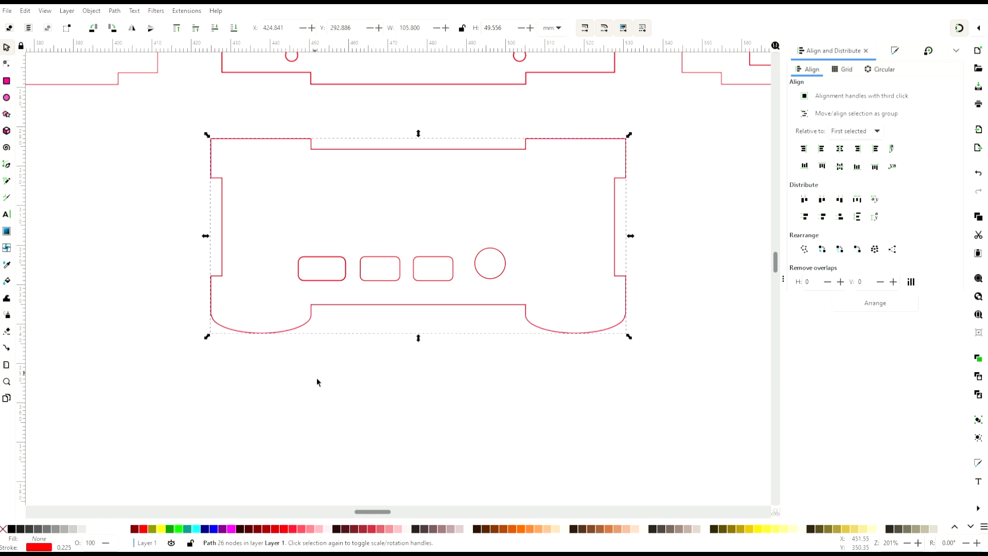
key("Escape")
Adjust the outer ends of both ellipses to meet the outer edges of the port panel's bottom tabs.
left_click(609, 327)
left_click_drag(630, 315, 626, 315)
left_click(642, 337)
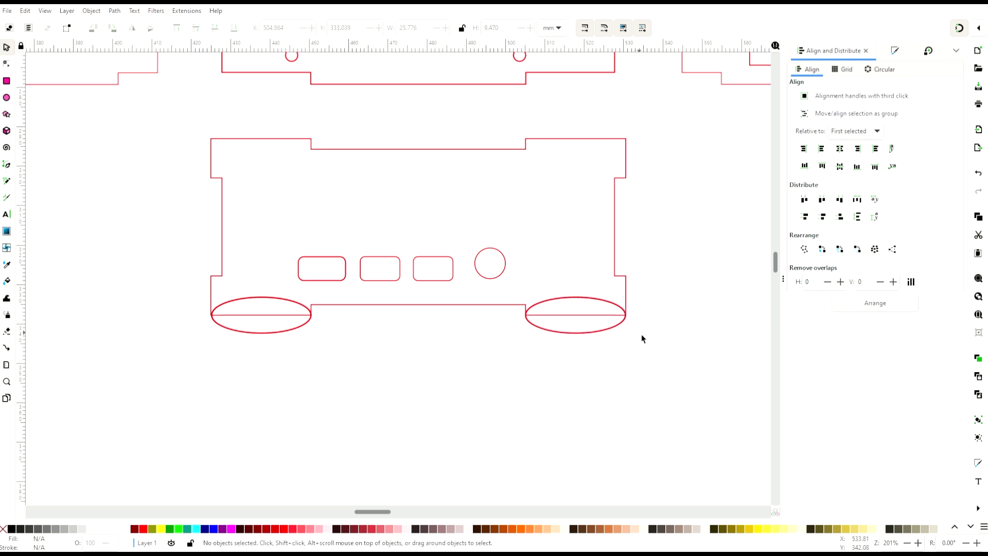
left_click(230, 330)
left_click_drag(207, 314, 211, 315)
Unite both fitted ellipses with the port panel's outline to form two rounded feet.
left_click(247, 322)
left_click(255, 315)
left_click(284, 331, "shift")
key("ctrl+plus")
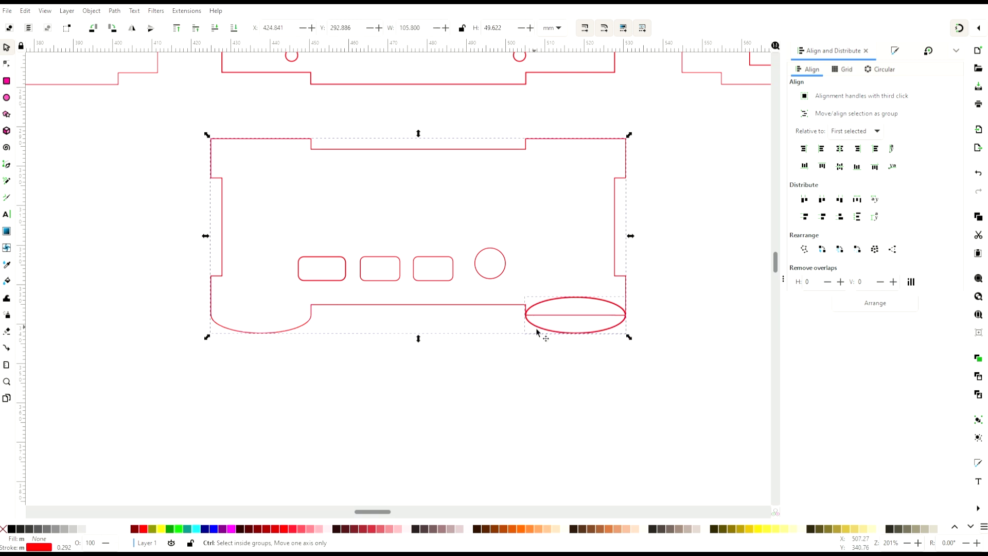
key("ctrl+plus")
left_click(531, 394)
Replace the ventilation panel's plain outline with a copy of the port panel's footed outline, keeping the slanted vents.
key("minus")
key("minus")
key("minus")
scroll(526, 422, "up", 7)
left_click(474, 406)
key("ctrl+c")
key("ctrl+v")
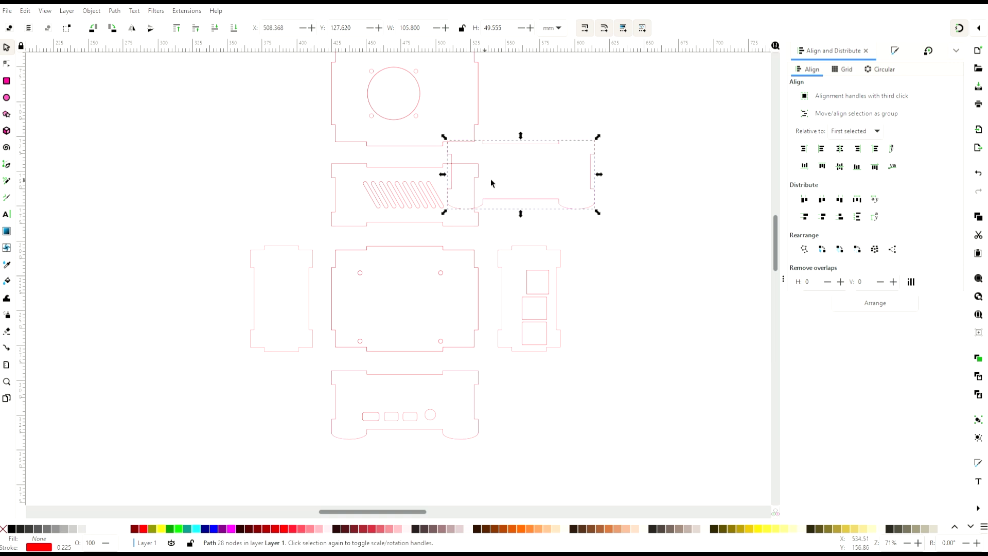
left_click_drag(591, 166, 475, 189)
left_click(477, 222)
key("Delete")
Draw a rectangle inside the blank left side panel and size it to 20 by 25 mm.
scroll(551, 216, "up", 2)
key("r")
left_click_drag(298, 330, 272, 368)
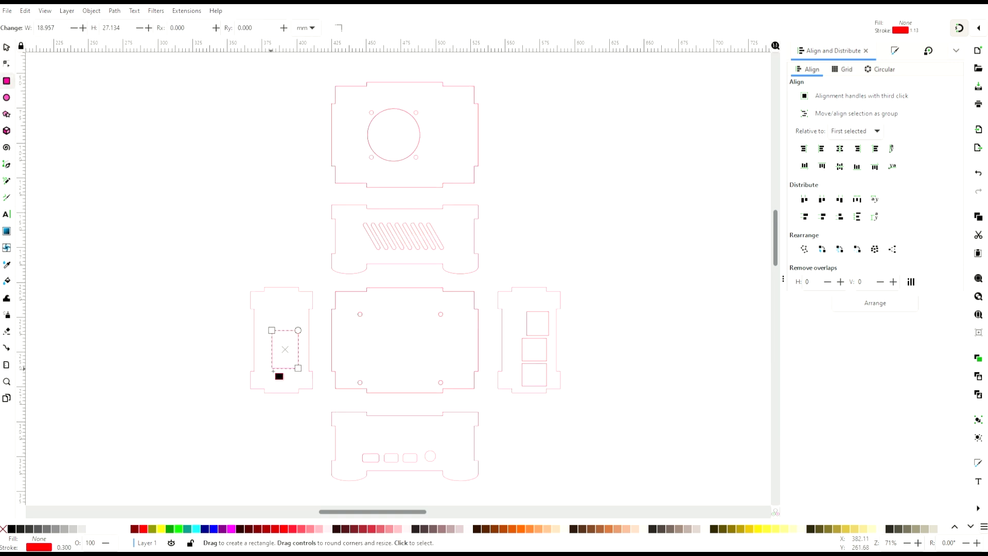
key("s")
scroll(326, 328, "up", 4)
left_click(297, 247)
triple_click(420, 27)
type("20")
triple_click(482, 29)
type("25")
Round the corners of the left side panel's rectangle and resize it to 15 by 28 mm.
left_click_drag(300, 213, 300, 246)
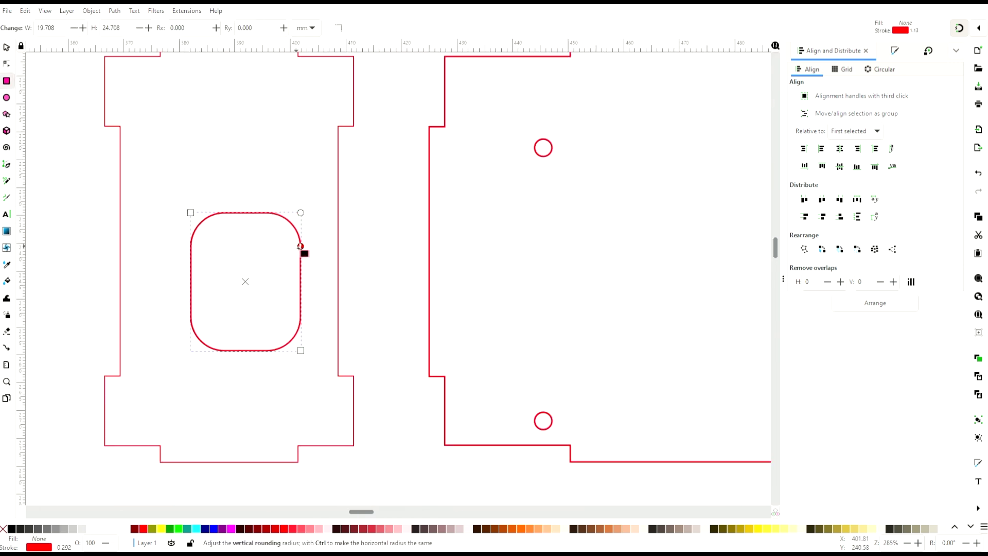
key("s")
triple_click(420, 28)
type("15")
triple_click(491, 28)
type("28")
key("Return")
left_click(260, 224, "shift")
left_click(839, 166)
key("Escape")
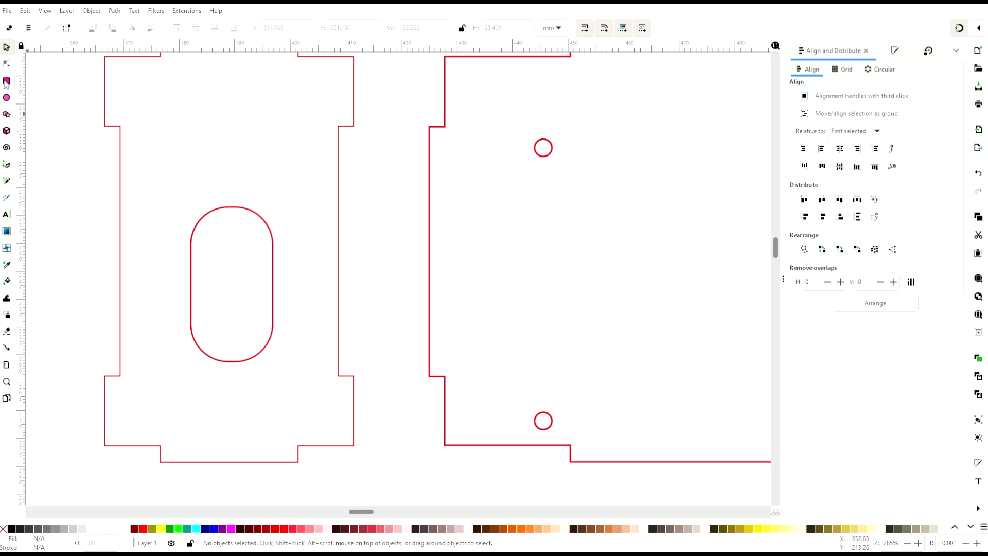
Draw a narrow spacer rectangle along the recessed left edge of the left side panel.
key("r")
left_click_drag(120, 126, 187, 375)
left_click_drag(187, 160, 188, 126)
key("s")
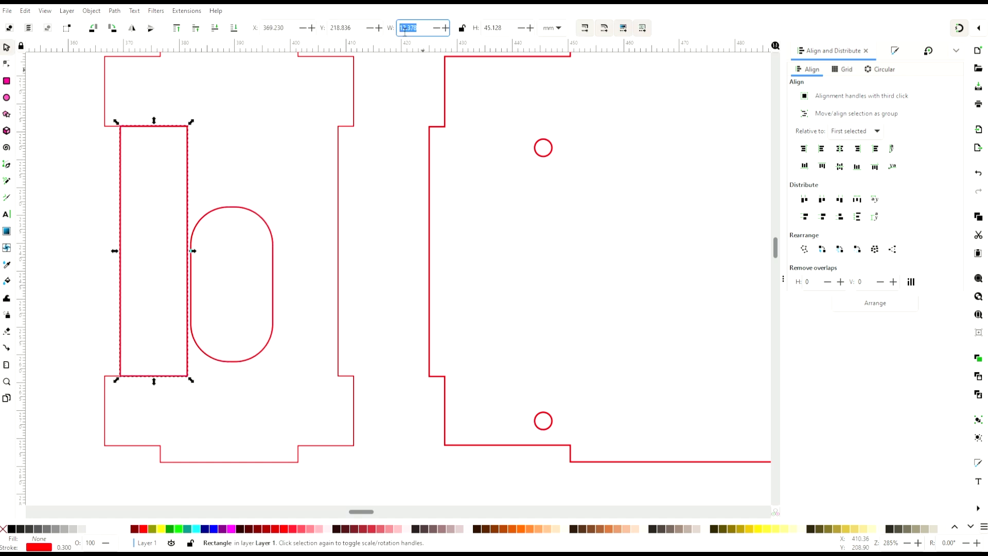
key("Return")
Move the rounded slot against the spacer near the side panel's left edge and delete the spacer.
left_click_drag(190, 250, 130, 250)
left_click(120, 239)
key("Delete")
scroll(236, 254, "down", 4)
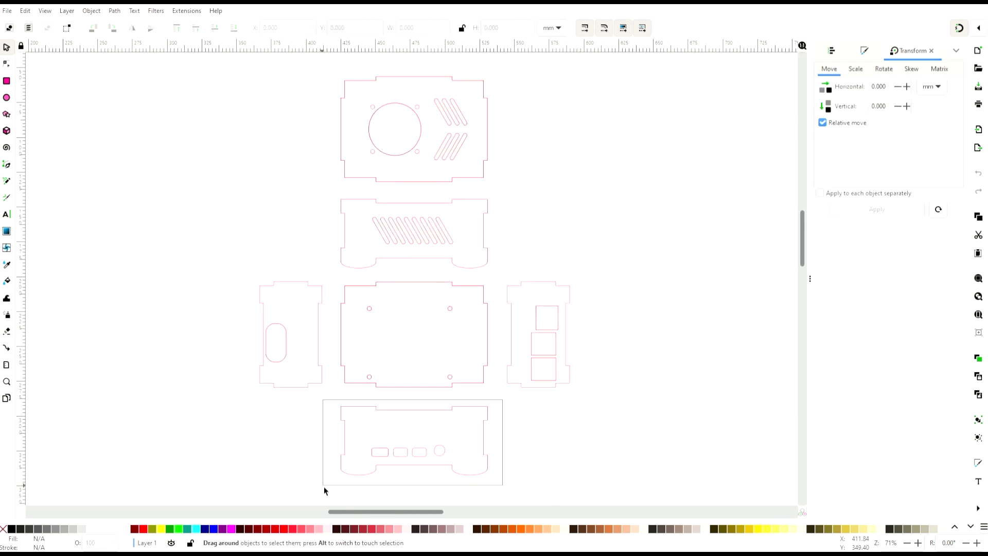
Nudge the whole lower port panel with its cutouts straight up, leaving a small gap below the base panel.
left_click_drag(323, 486, 324, 487)
key("Up")
key("Up")
key("Up")
key("Up")
key("Up")
key("Up")
key("Up")
key("Up")
key("Up")
key("Up")
key("Up")
key("Up")
key("Up")
key("Up")
key("Up")
key("Escape")
Nudge the whole ventilation panel with its slanted vents straight down, leaving a small gap above the base panel.
left_click_drag(520, 183, 317, 280)
key("Down")
key("Down")
key("Down")
key("Down")
key("Down")
key("Down")
key("Down")
key("Down")
key("Down")
key("Down")
key("Down")
key("Down")
key("Escape")
Group the right side panel with its three square cutouts, rotate it 90° clockwise and place it beside the lower port panel.
left_click_drag(609, 235, 486, 419)
left_click(125, 102)
left_click(112, 28)
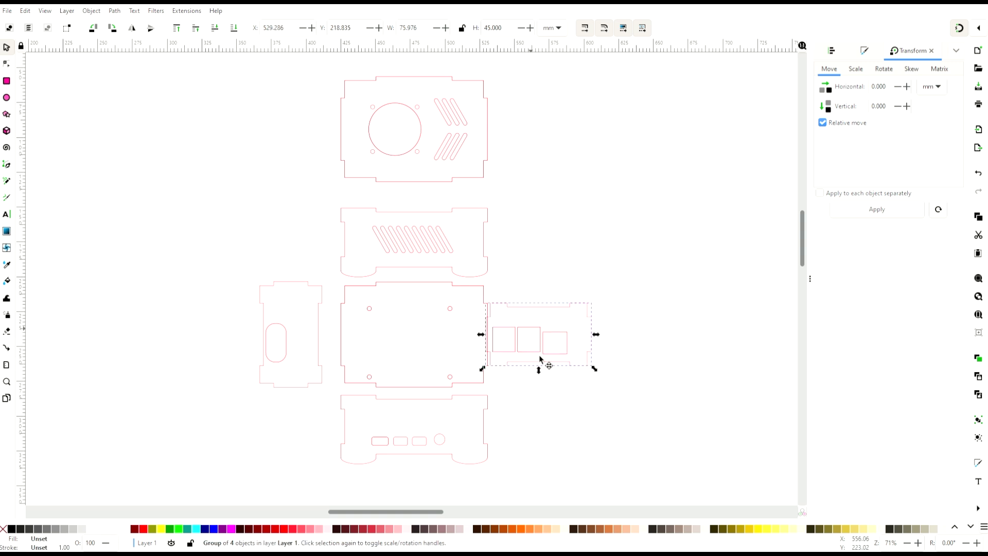
left_click_drag(524, 312, 537, 406)
Group the slotted left side panel, rotate it 90° counter-clockwise and place it directly above the side panel with square cutouts.
left_click(332, 271)
left_click_drag(331, 271, 249, 397)
left_click(91, 10)
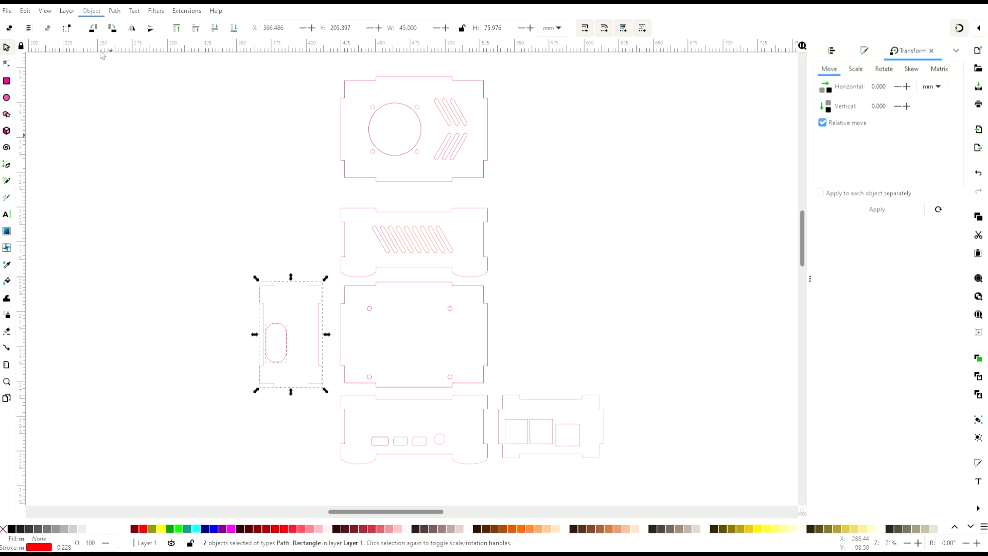
left_click(125, 102)
left_click_drag(281, 282, 573, 290)
left_click(94, 28)
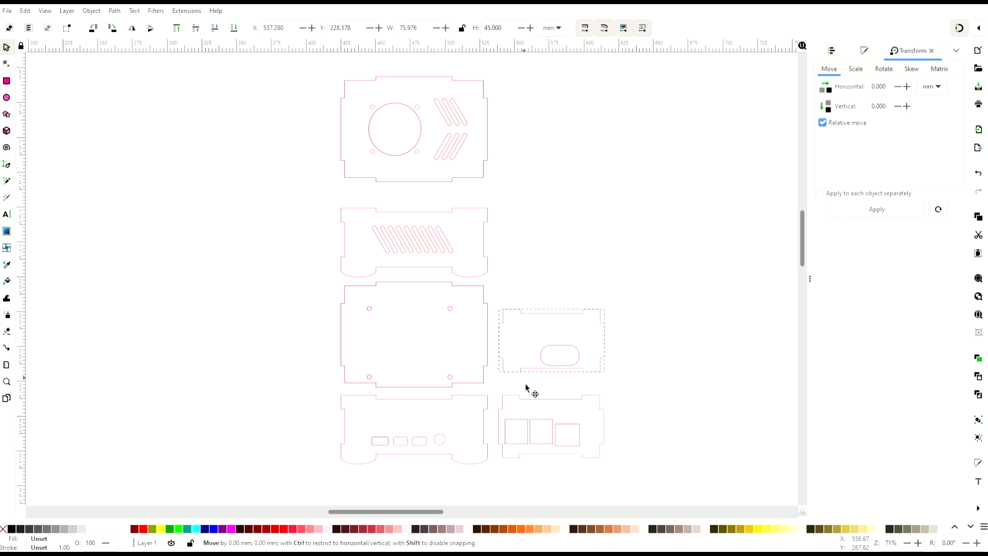
left_click_drag(525, 387, 536, 402)
Rotate the whole fan panel with its holes and vents 90° clockwise and move it above the slotted side panel.
left_click_drag(514, 73, 321, 196)
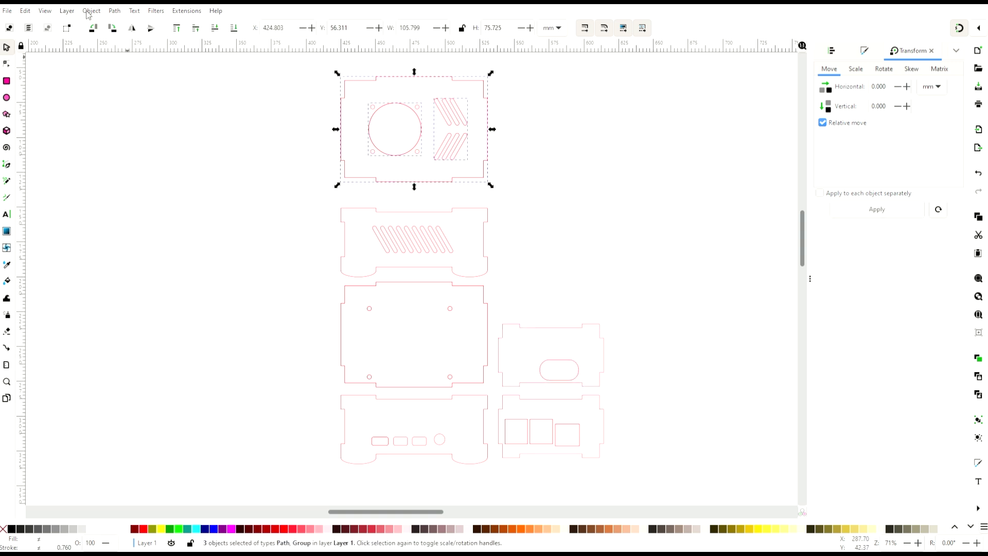
left_click(112, 28)
left_click_drag(425, 141, 558, 264)
left_click_drag(513, 323, 505, 317)
Nudge the rotated fan panel straight up, leaving a small gap above the slotted side panel.
key("Up")
key("Up")
key("Up")
key("Up")
key("Up")
key("Up")
key("Up")
key("Up")
key("Up")
key("Up")
key("Up")
left_click(649, 287)
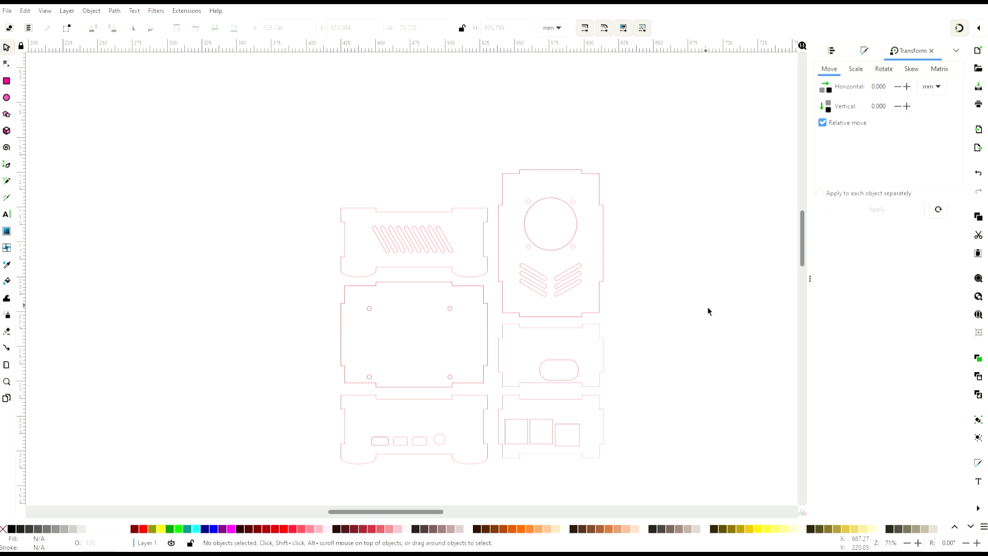
Select all six arranged panels and resize the page to fit them.
left_click_drag(682, 303, 616, 259)
scroll(615, 258, "up", 1)
scroll(643, 257, "left", 2)
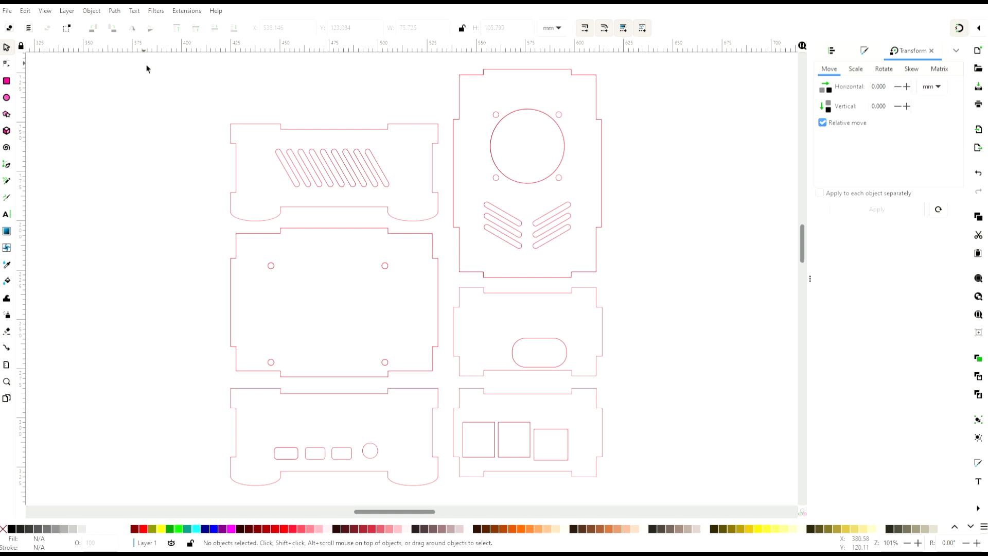
mouse_move(151, 61)
left_mouse_down()
mouse_move(577, 244)
mouse_move(655, 496)
left_mouse_up()
key("ctrl+shift+r")
key("Escape")
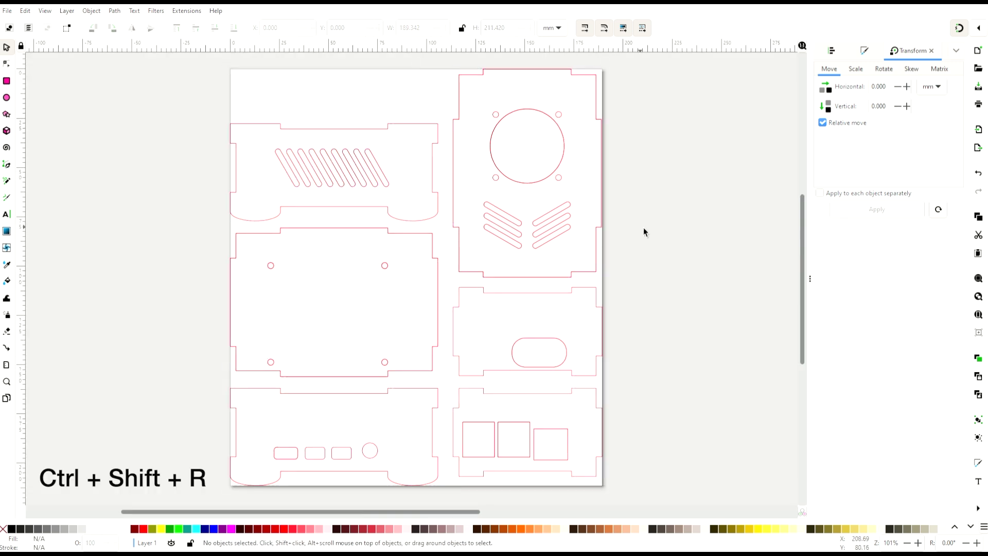